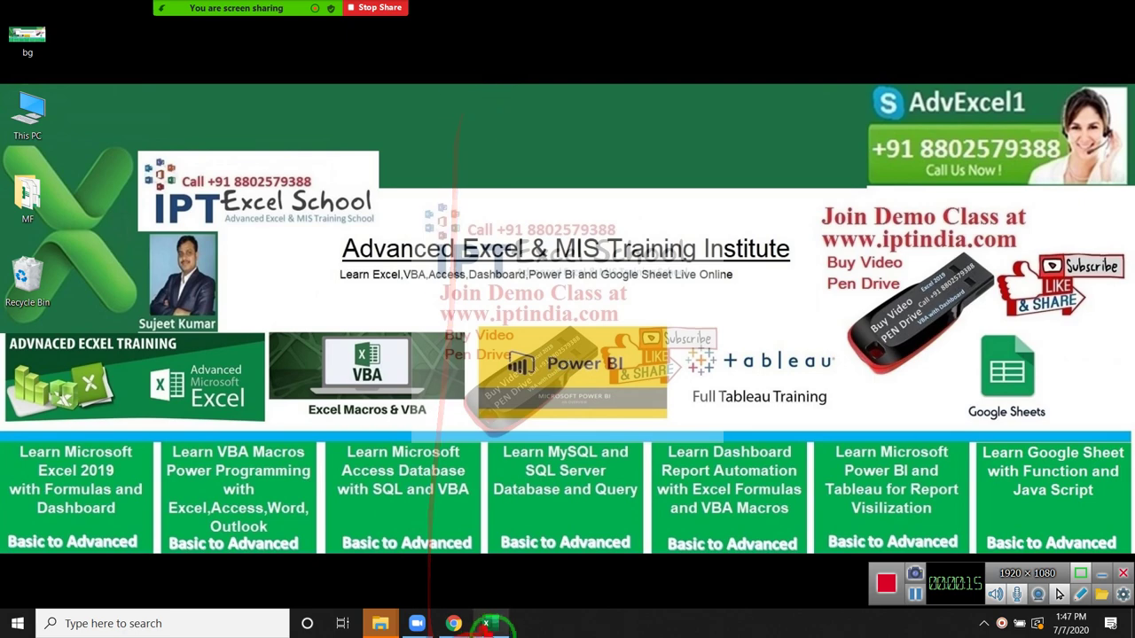
Bring up the Rediff NIFTY 100 page in Chrome and check its web address and prices.
click(453, 624)
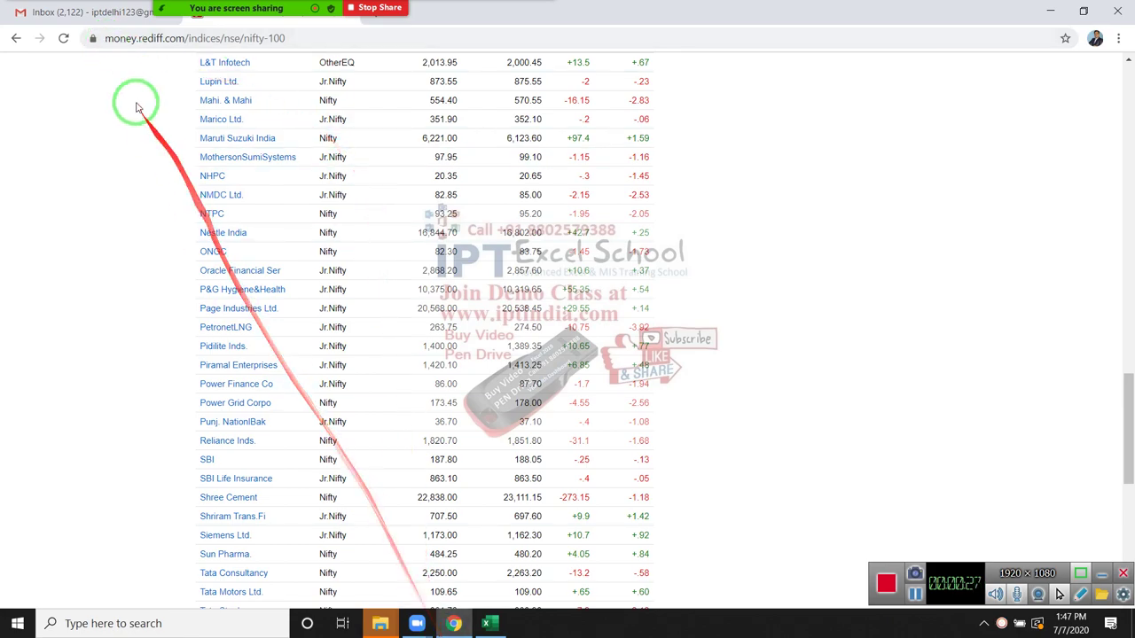
click(135, 43)
scroll(382, 216, up, 3)
scroll(417, 266, up, 4)
scroll(443, 315, up, 6)
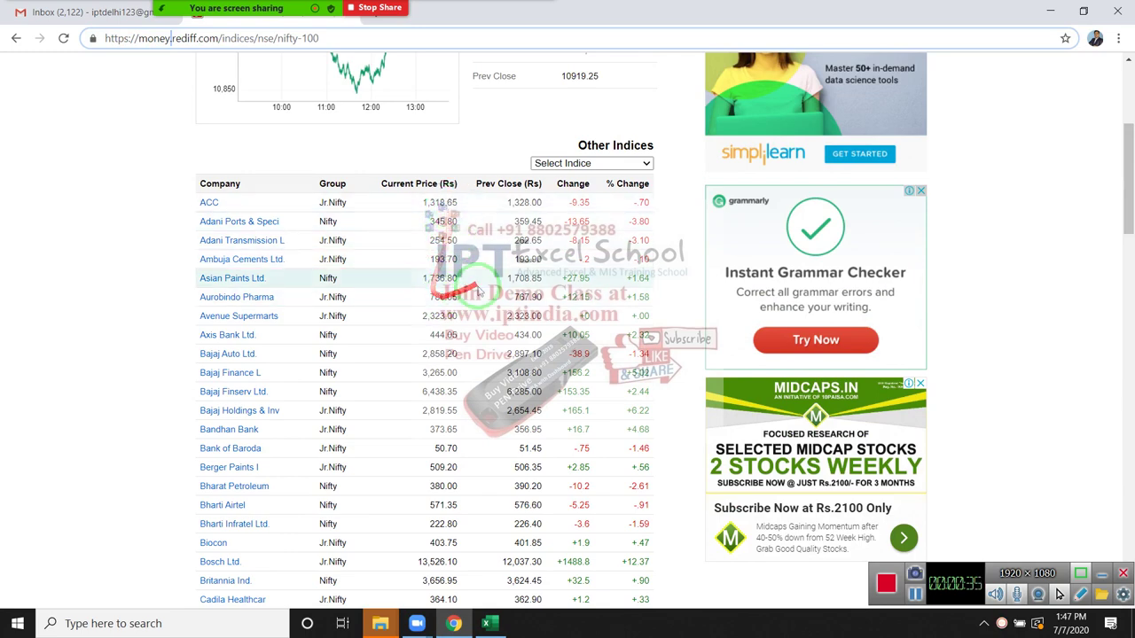
scroll(461, 266, up, 5)
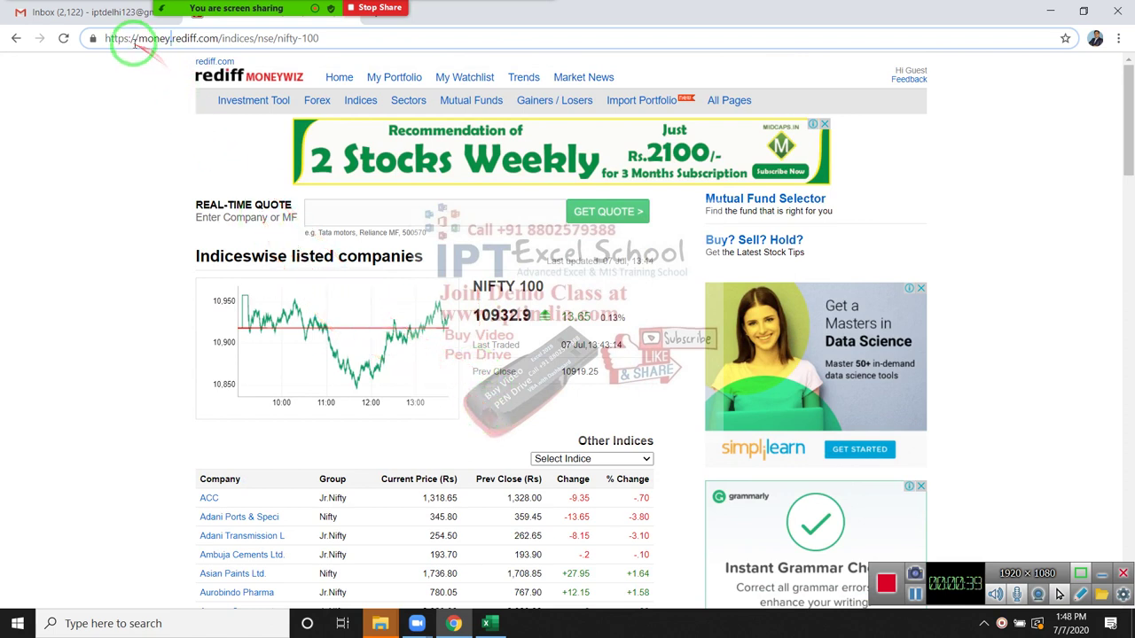
drag(139, 39, 212, 39)
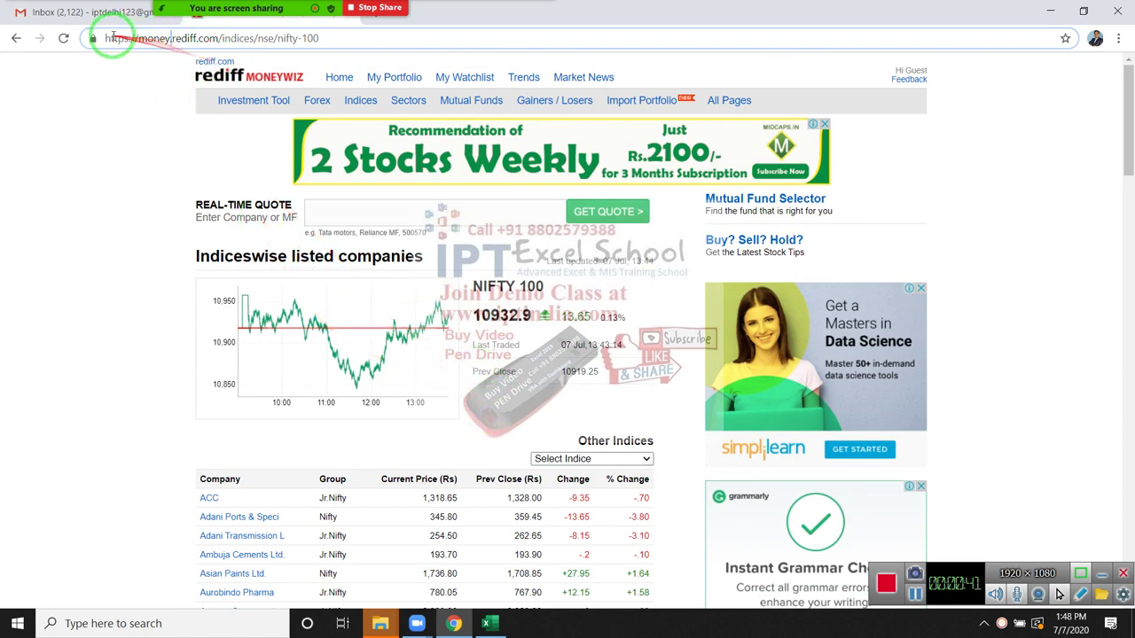
mouse_move(428, 381)
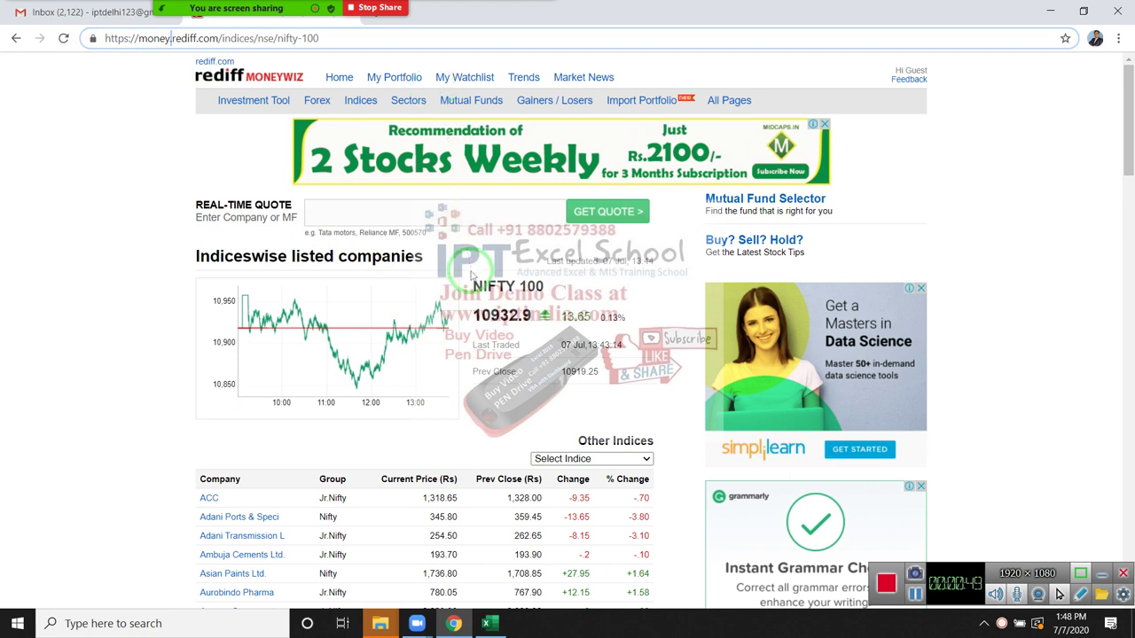
drag(486, 522, 523, 508)
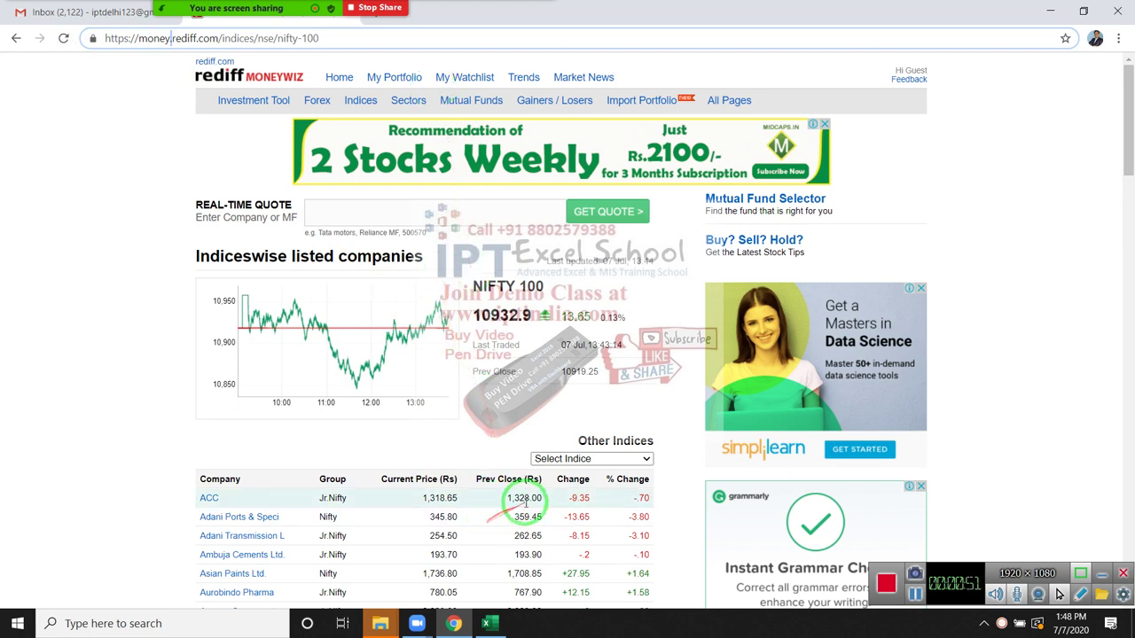
double_click(574, 498)
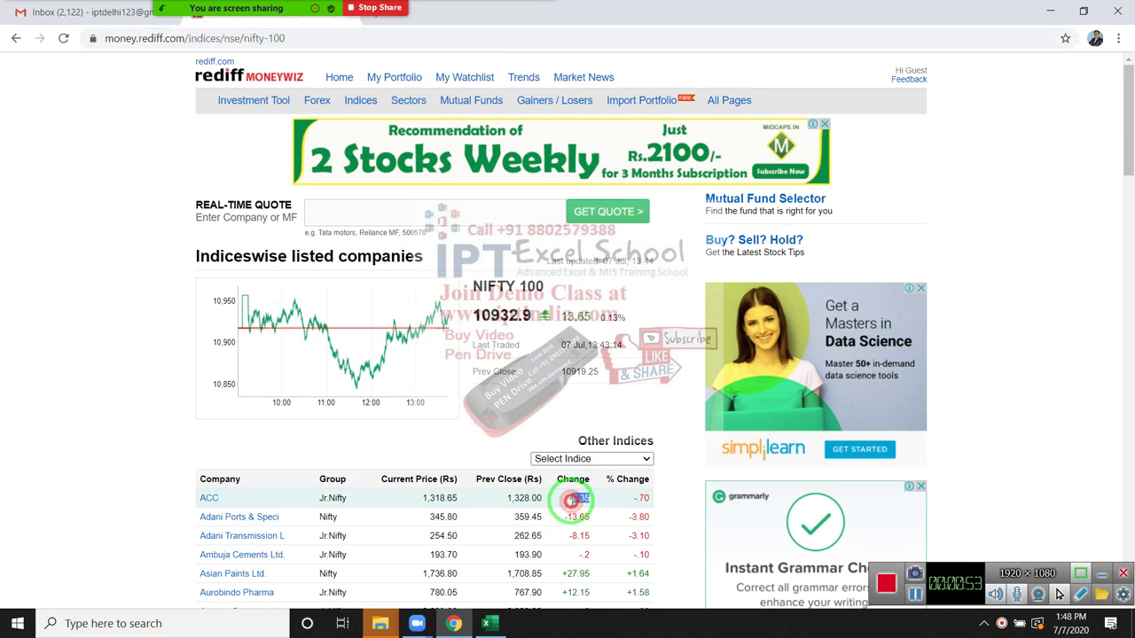
scroll(523, 501, down, 1)
scroll(519, 494, up, 1)
mouse_move(107, 49)
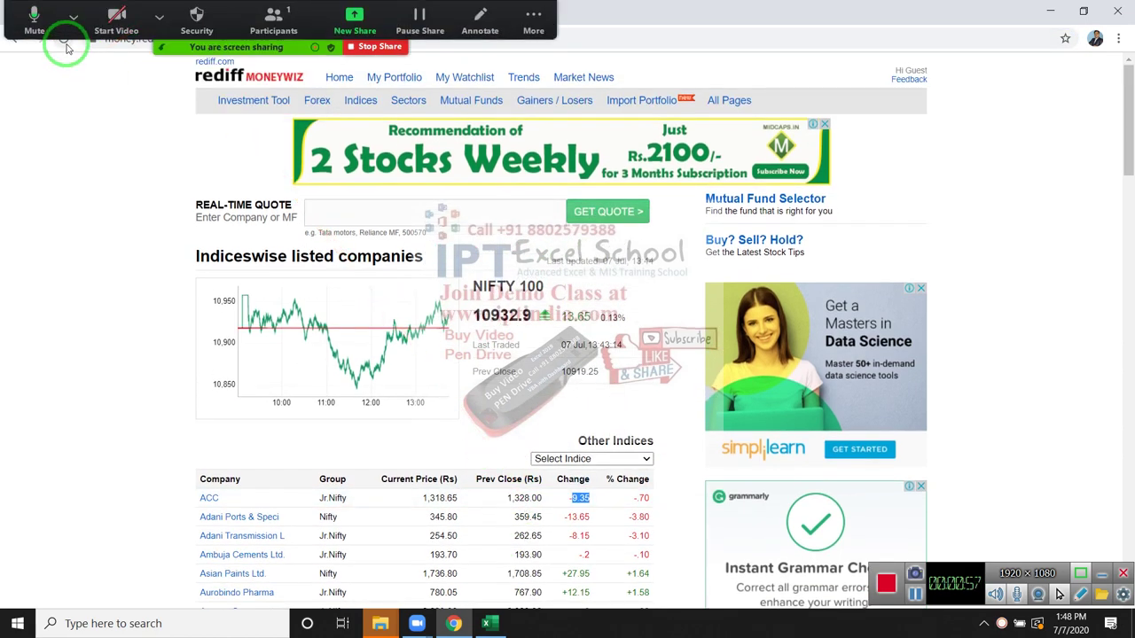
Reload the NIFTY 100 page for fresh prices, copy its URL, and return to Excel.
click(67, 46)
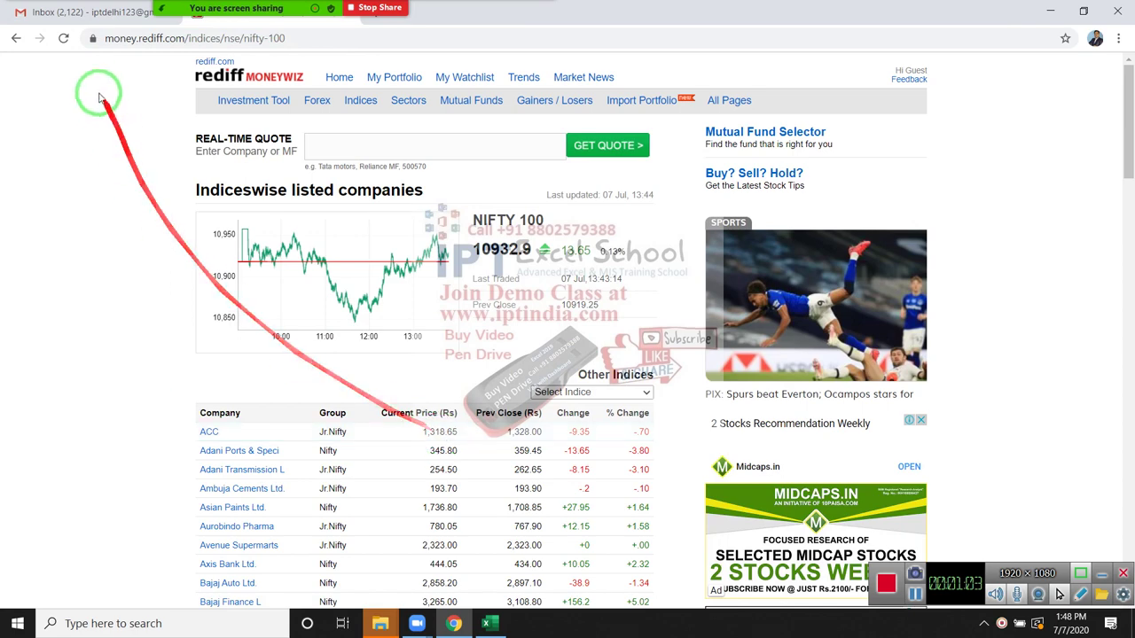
click(62, 40)
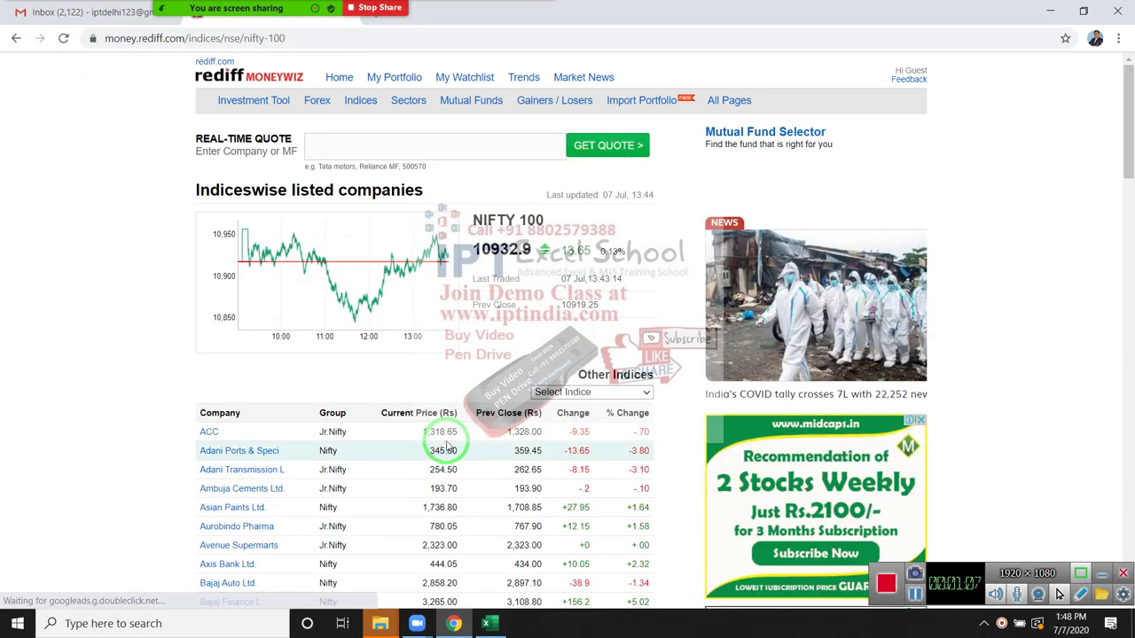
scroll(429, 460, down, 3)
scroll(448, 444, down, 3)
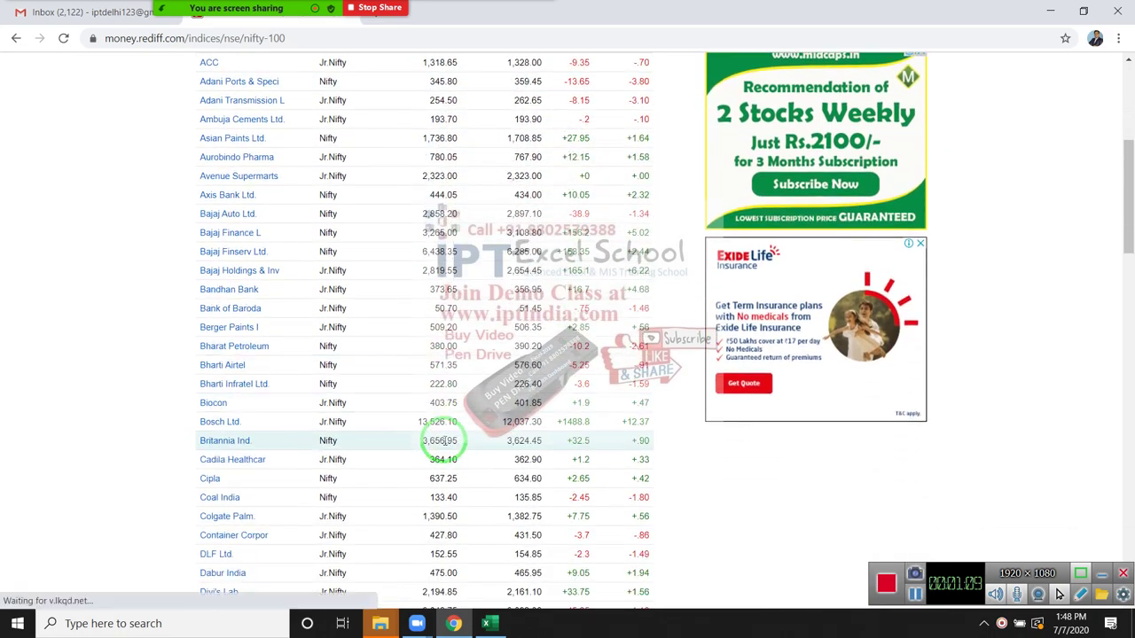
scroll(443, 442, down, 2)
scroll(441, 441, up, 6)
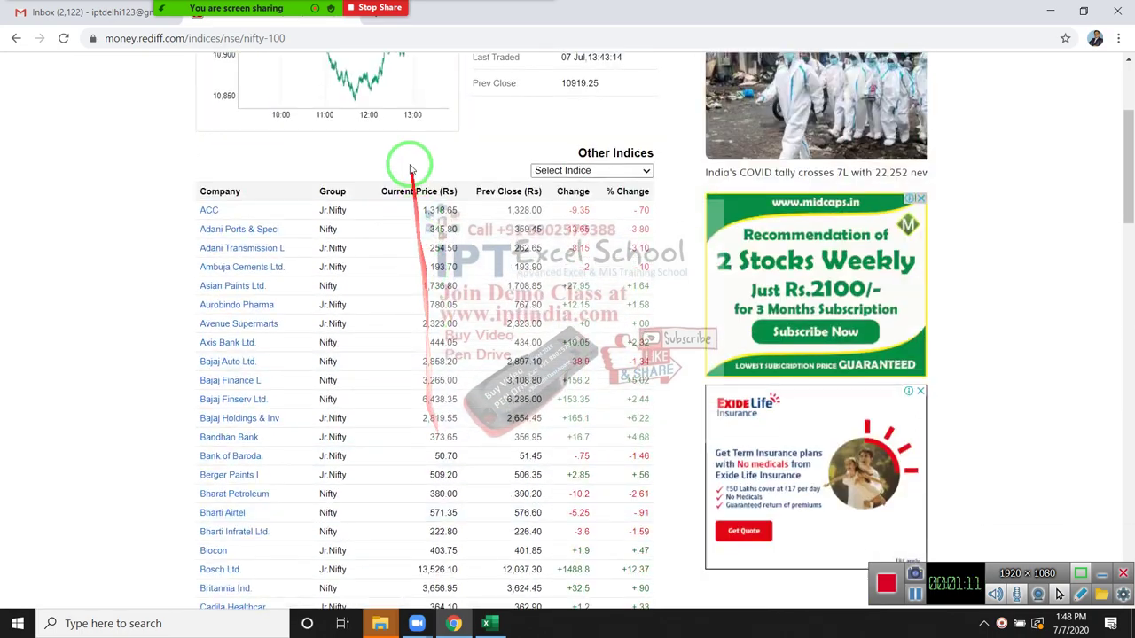
click(329, 39)
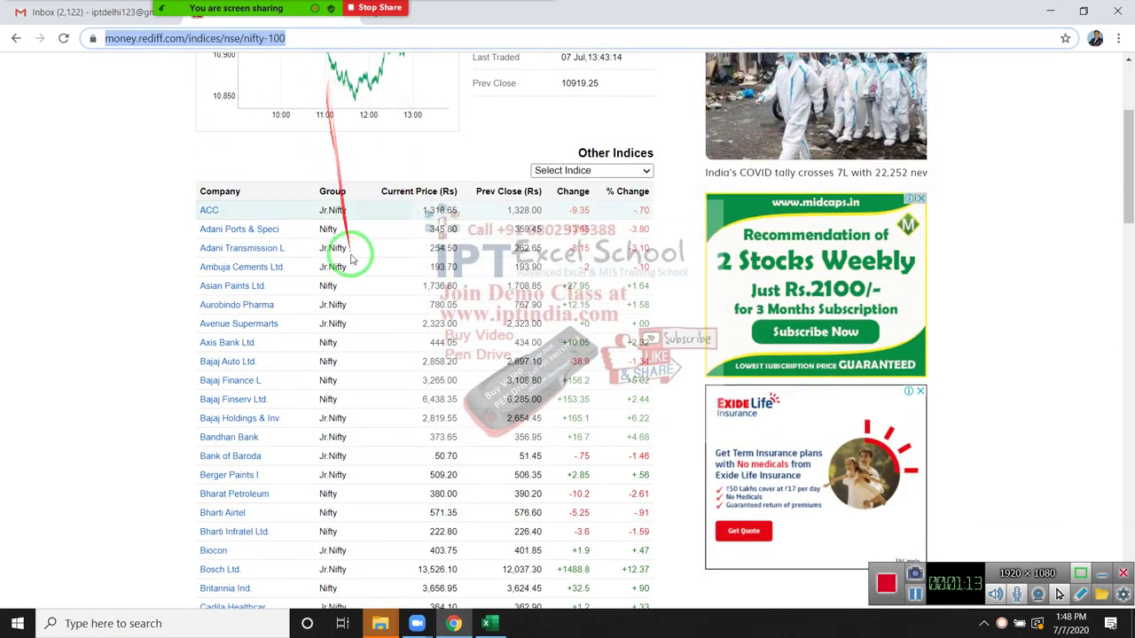
click(489, 624)
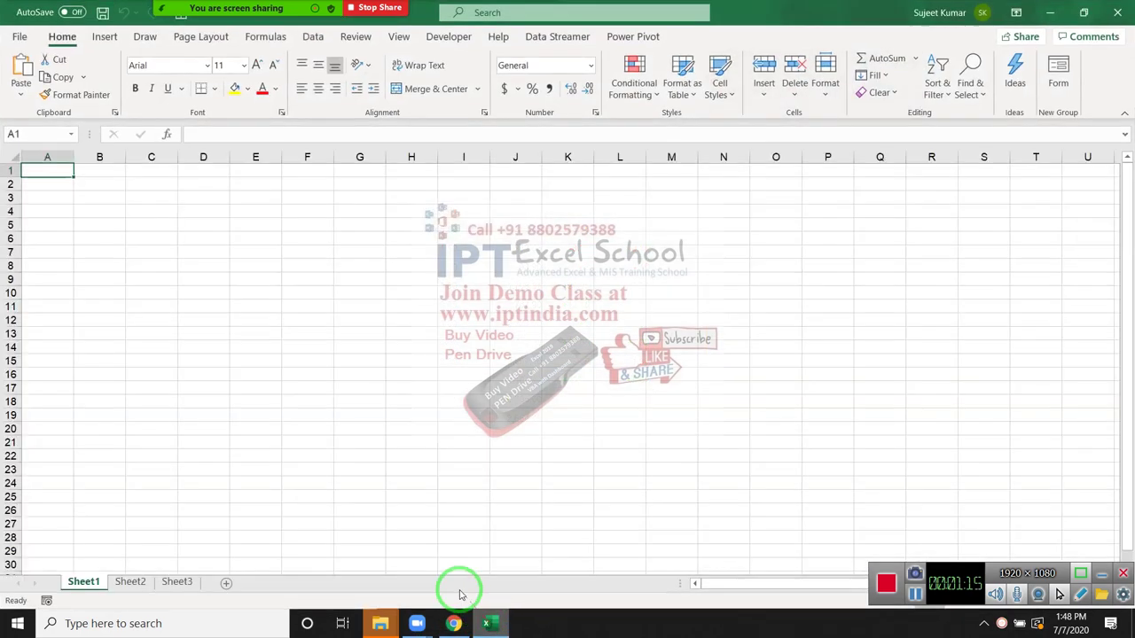
Start a From Web import on the Data tab, then review the Rediff page in Chrome.
click(312, 36)
click(92, 77)
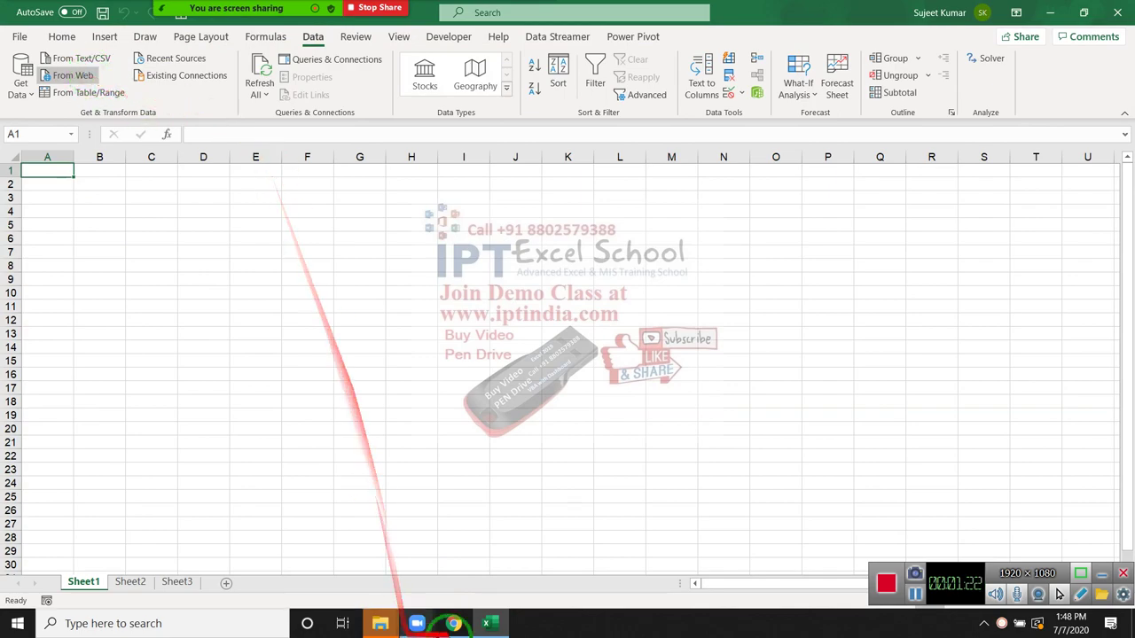
mouse_move(453, 621)
click(478, 550)
scroll(359, 293, down, 1)
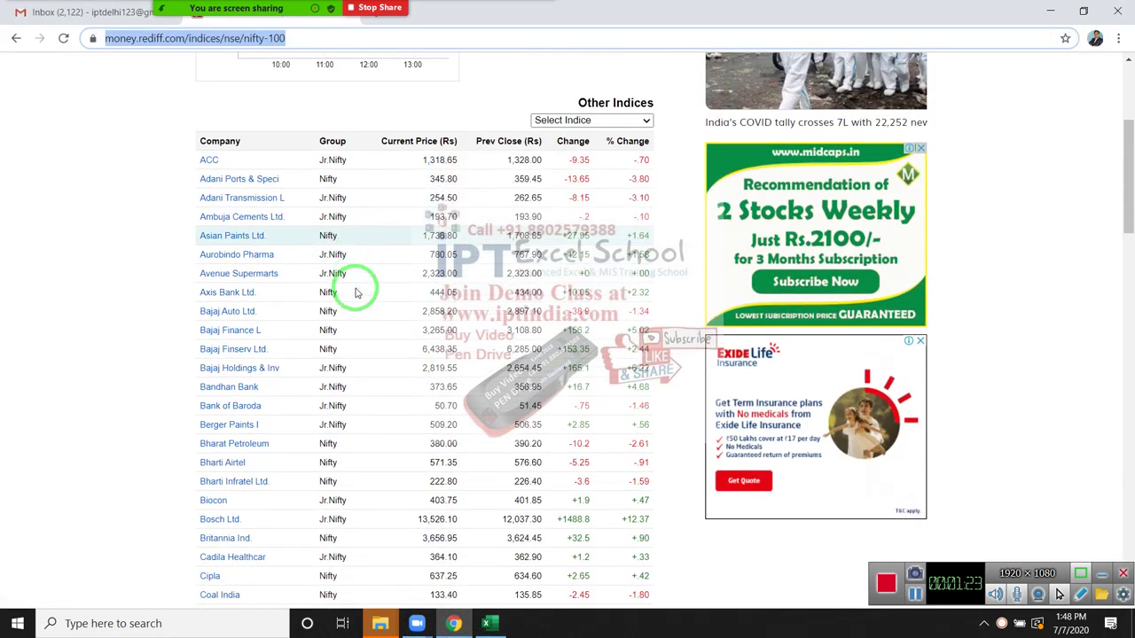
scroll(357, 294, down, 2)
scroll(355, 295, down, 3)
scroll(351, 295, up, 3)
scroll(352, 295, up, 3)
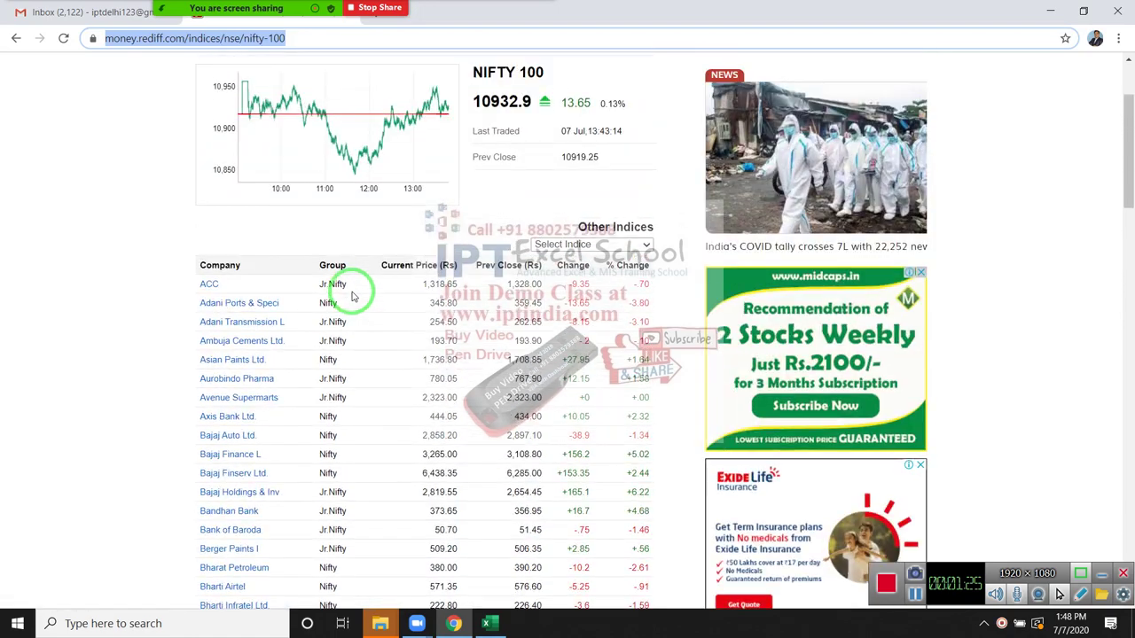
scroll(352, 295, up, 2)
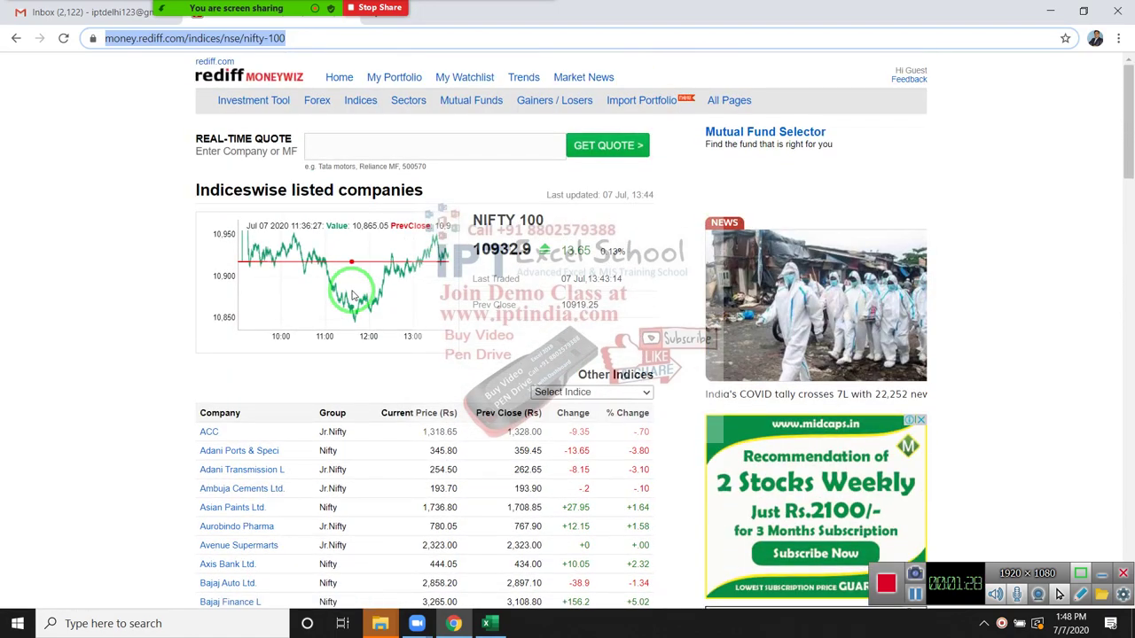
Paste the NIFTY 100 page address into the From Web URL box and confirm.
click(495, 628)
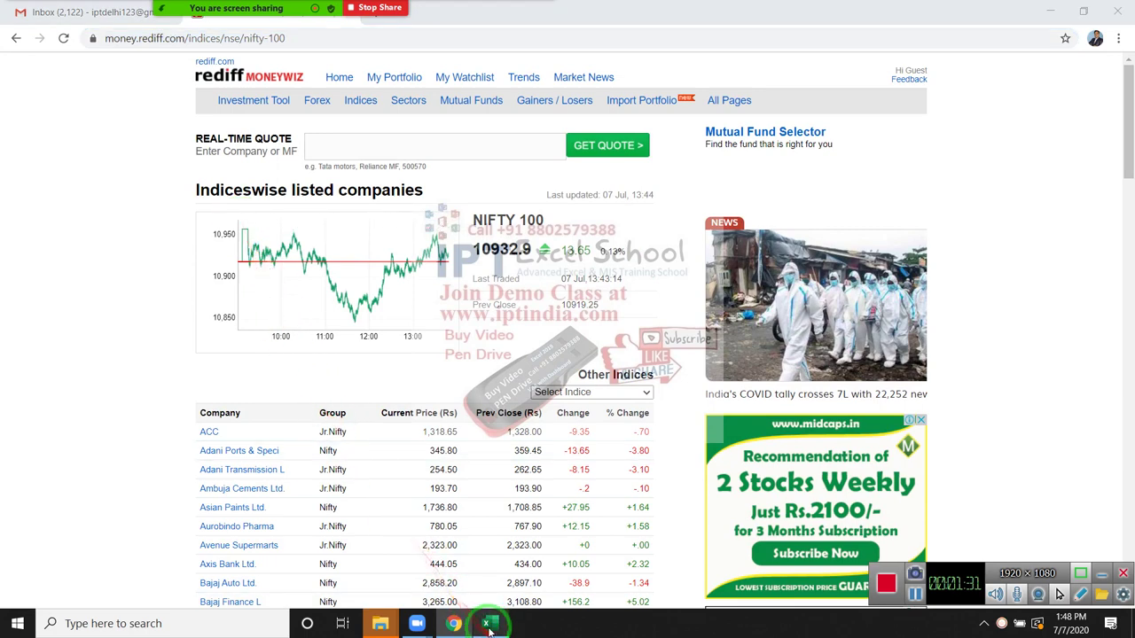
click(486, 628)
click(388, 309)
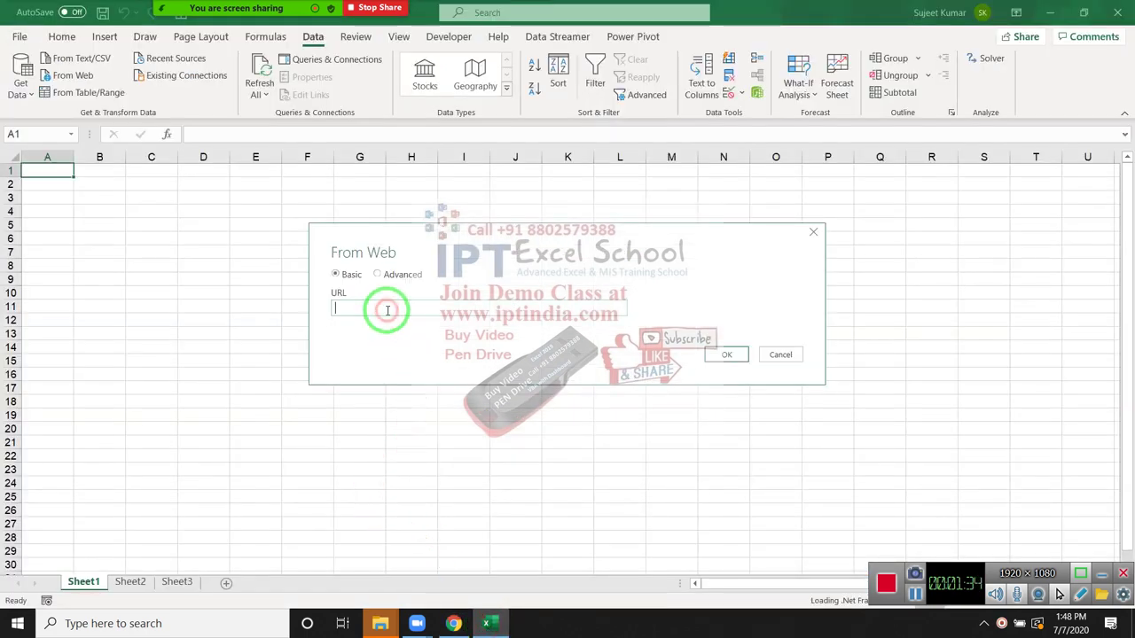
text(https://money.rediff.com/indices/nse/nifty-100)
click(729, 355)
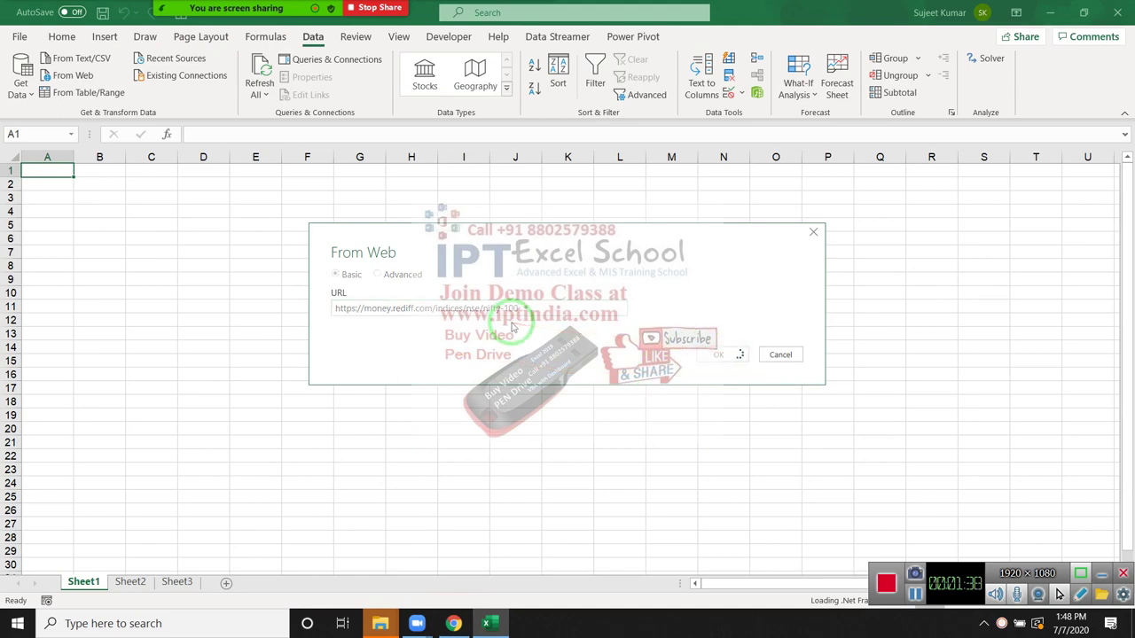
Look over the Rediff indices list in Chrome, then return to Excel's web access prompt.
click(453, 623)
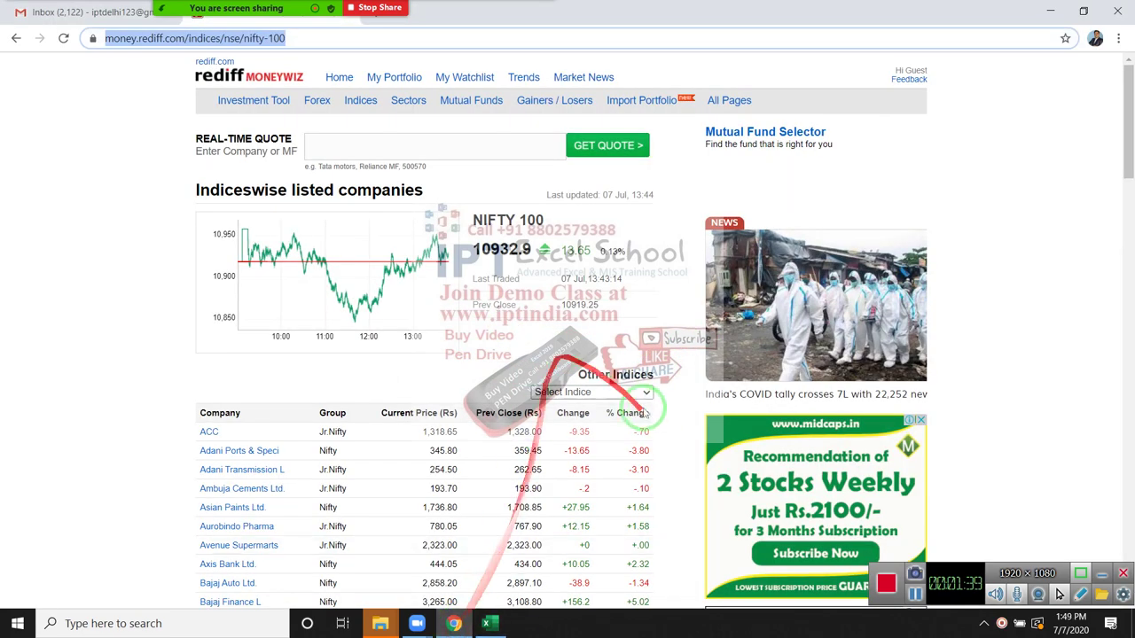
click(647, 393)
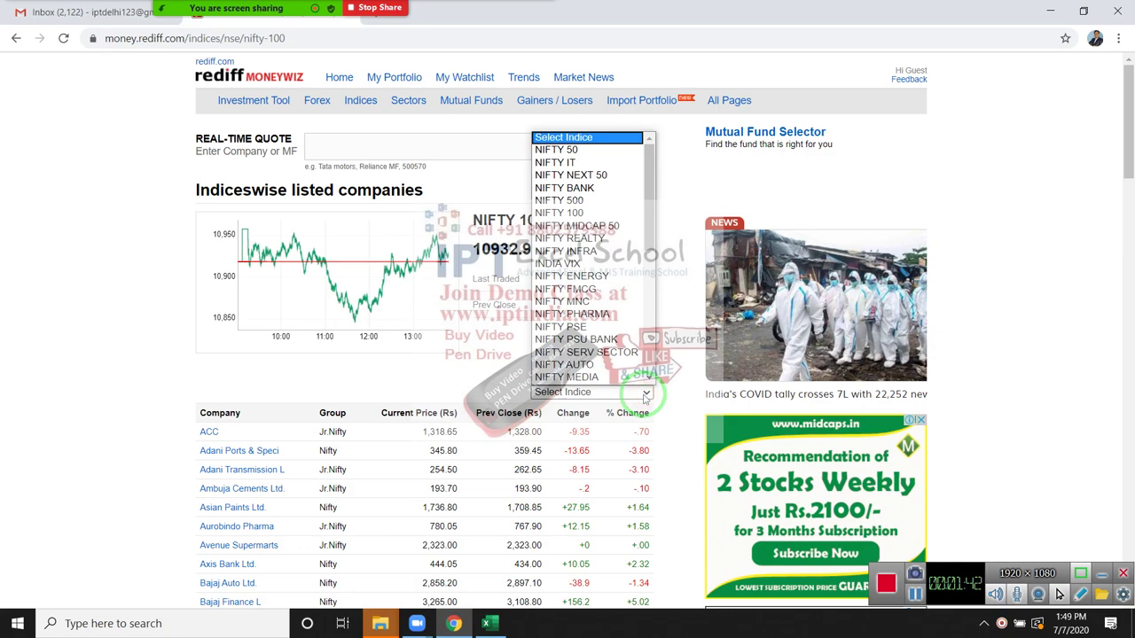
click(646, 392)
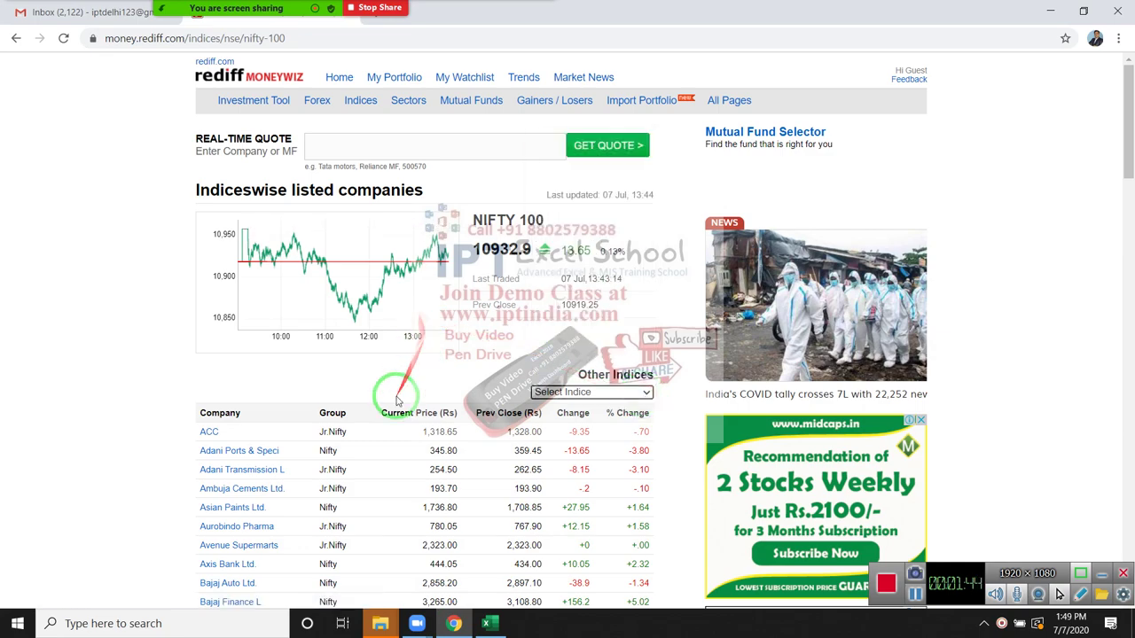
scroll(396, 402, down, 10)
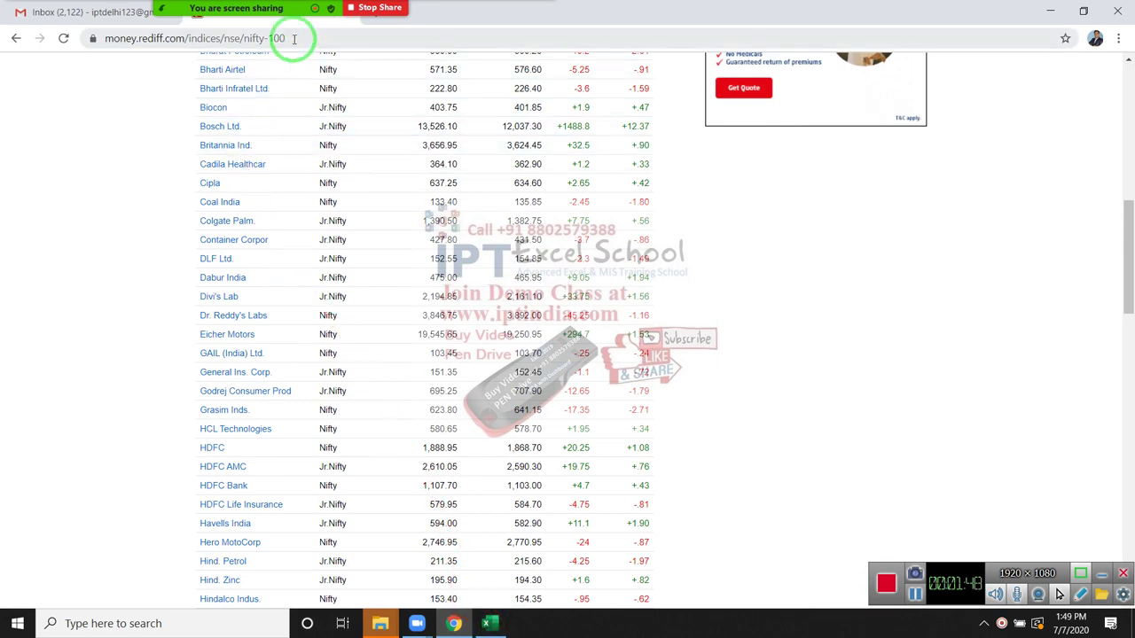
click(486, 623)
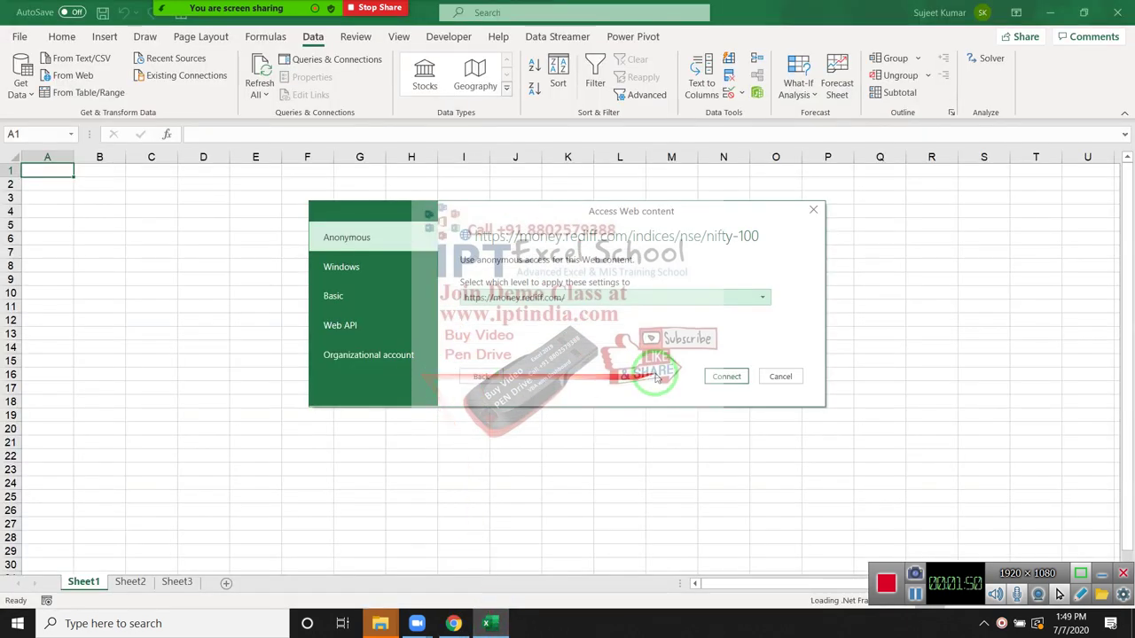
Connect anonymously, pick Table 0 in the Navigator, and load it as Table_0 on Sheet4.
click(722, 378)
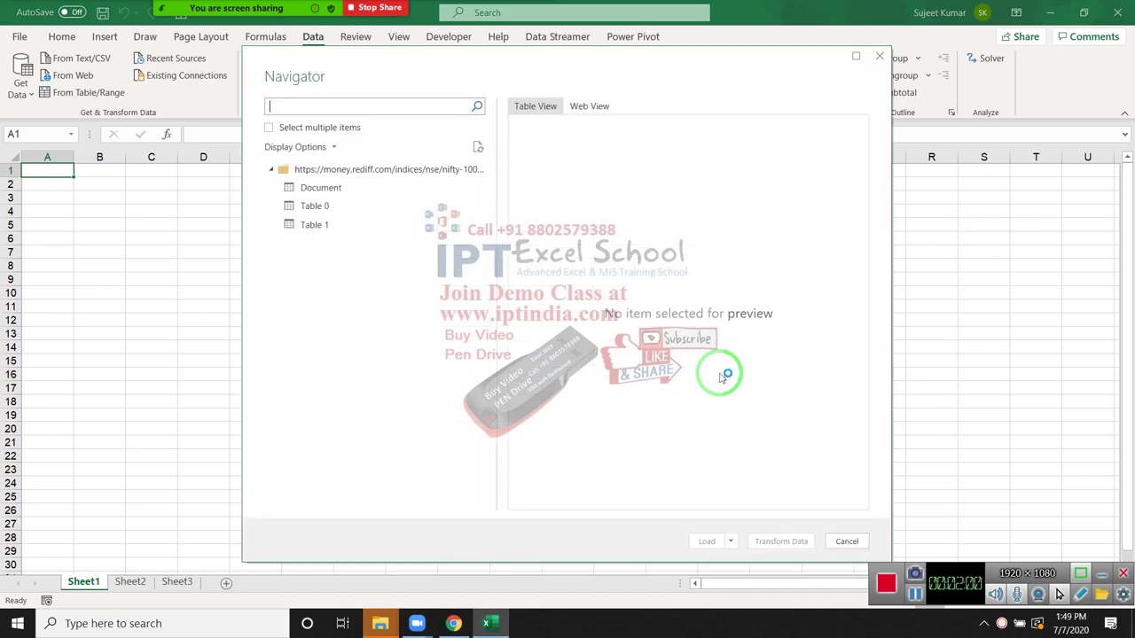
click(314, 209)
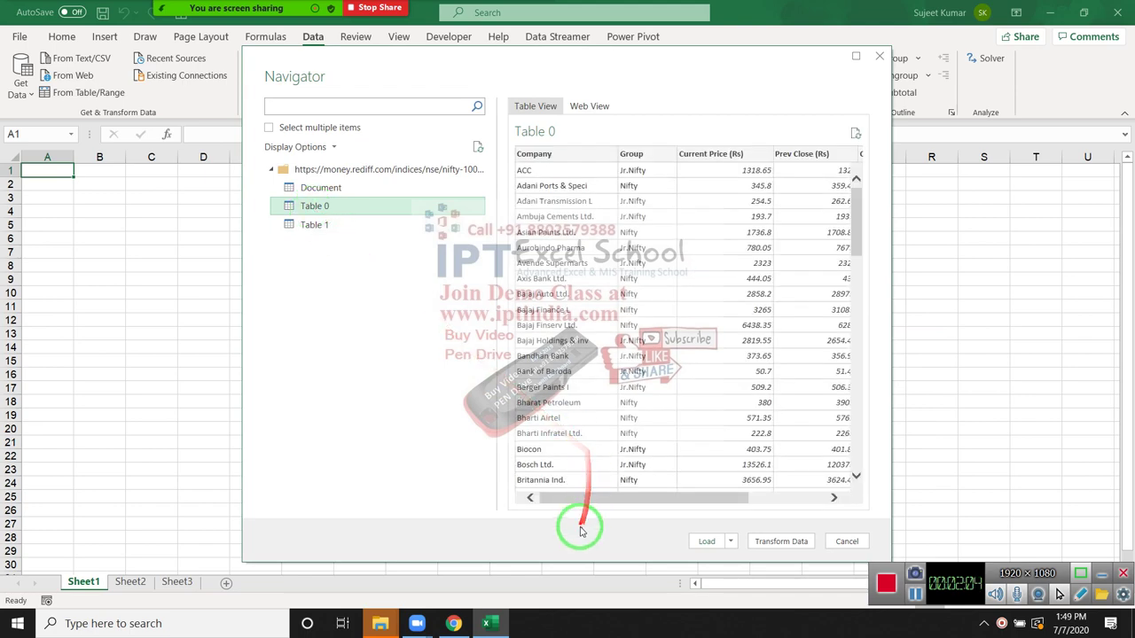
mouse_move(583, 502)
mouse_down()
mouse_move(760, 498)
mouse_move(568, 498)
mouse_move(734, 549)
mouse_up()
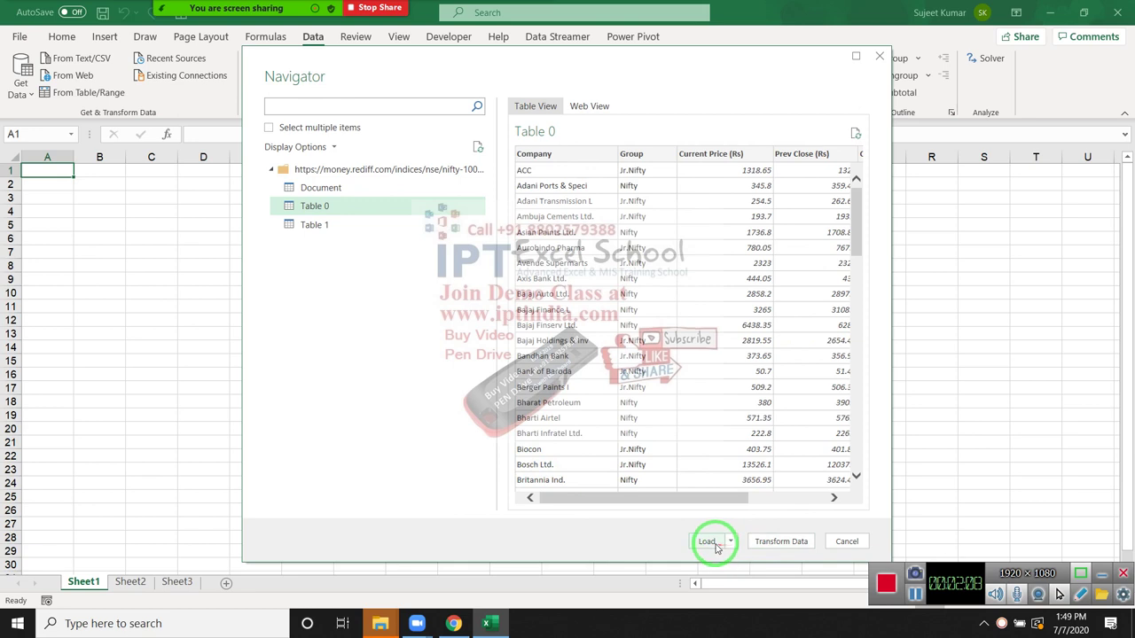
click(714, 544)
drag(716, 548, 101, 272)
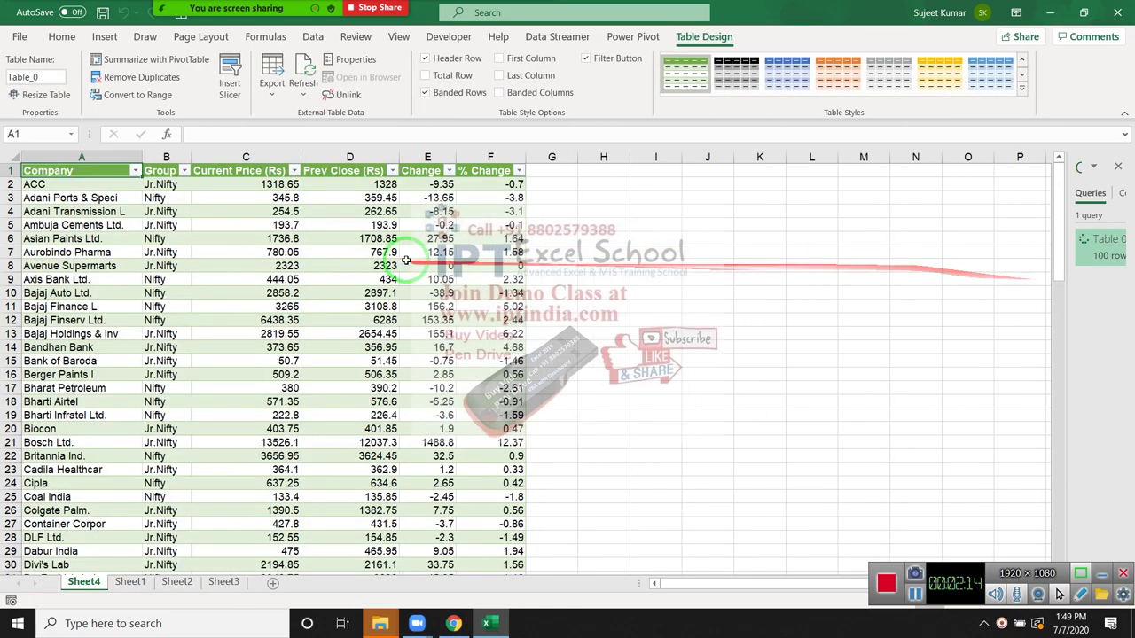
Refresh the Table_0 stock-price query four times from the Query tab.
click(390, 253)
scroll(416, 301, down, 4)
scroll(439, 310, up, 4)
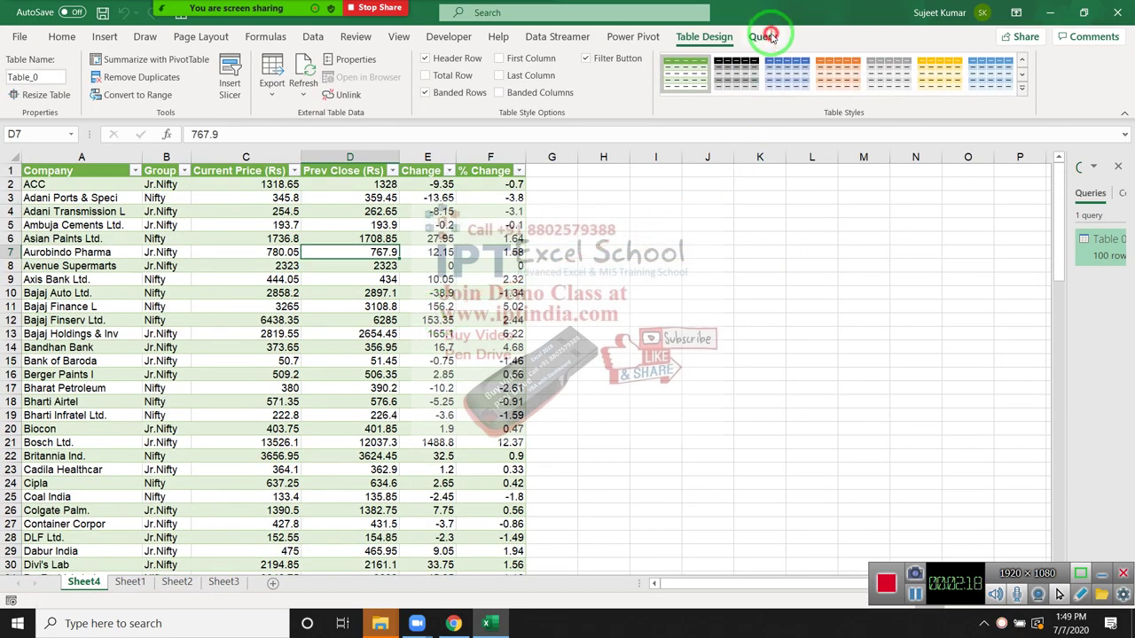
click(764, 36)
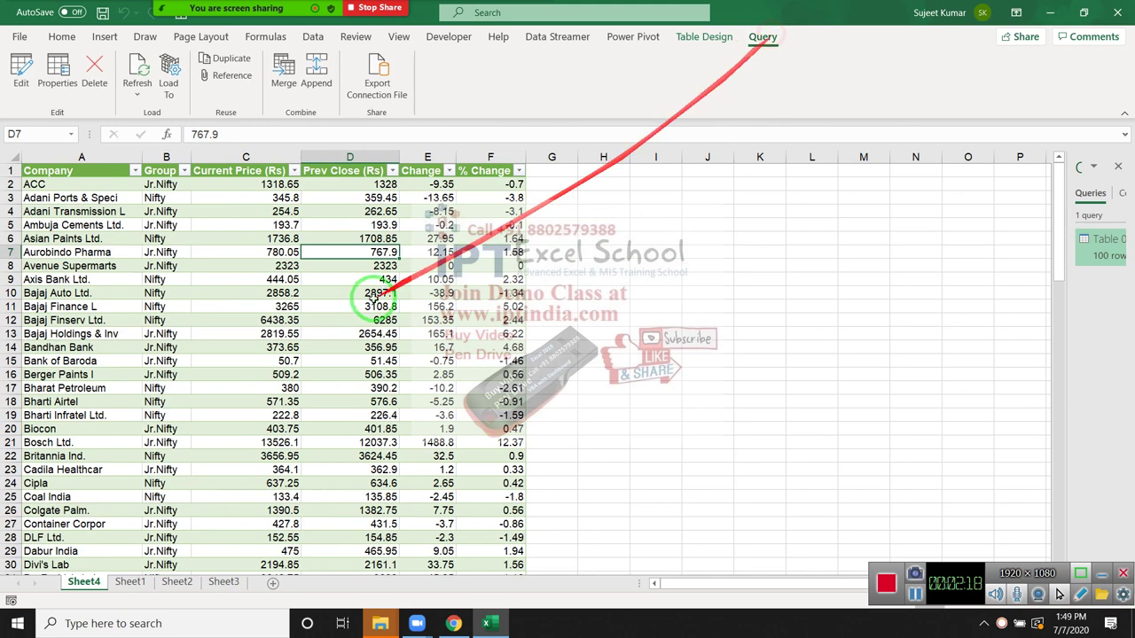
click(138, 69)
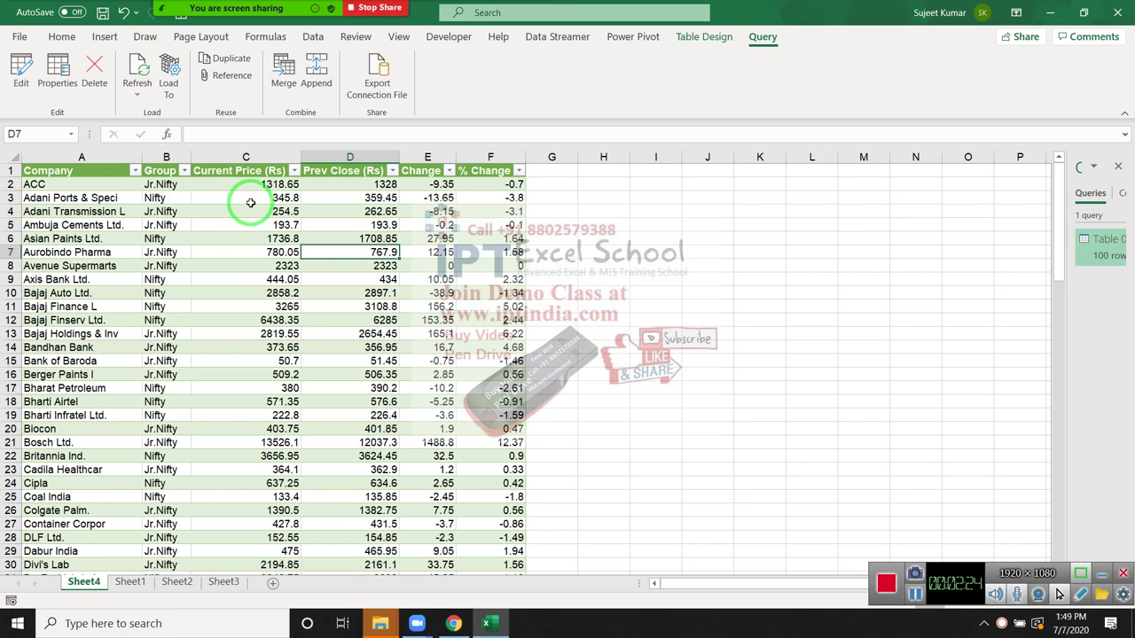
click(264, 251)
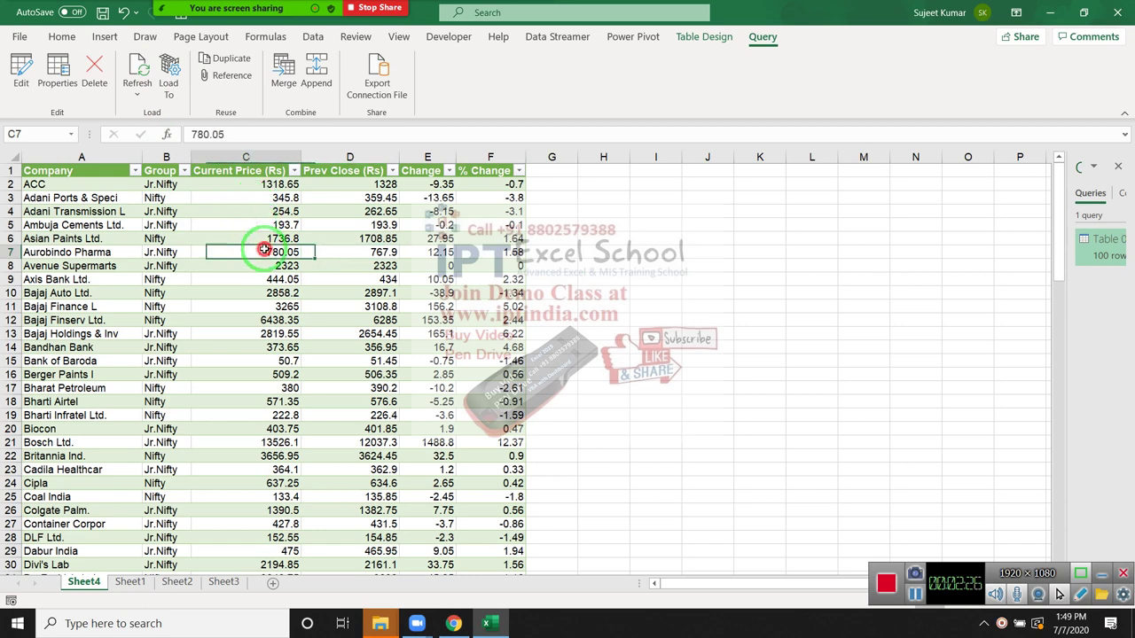
click(144, 73)
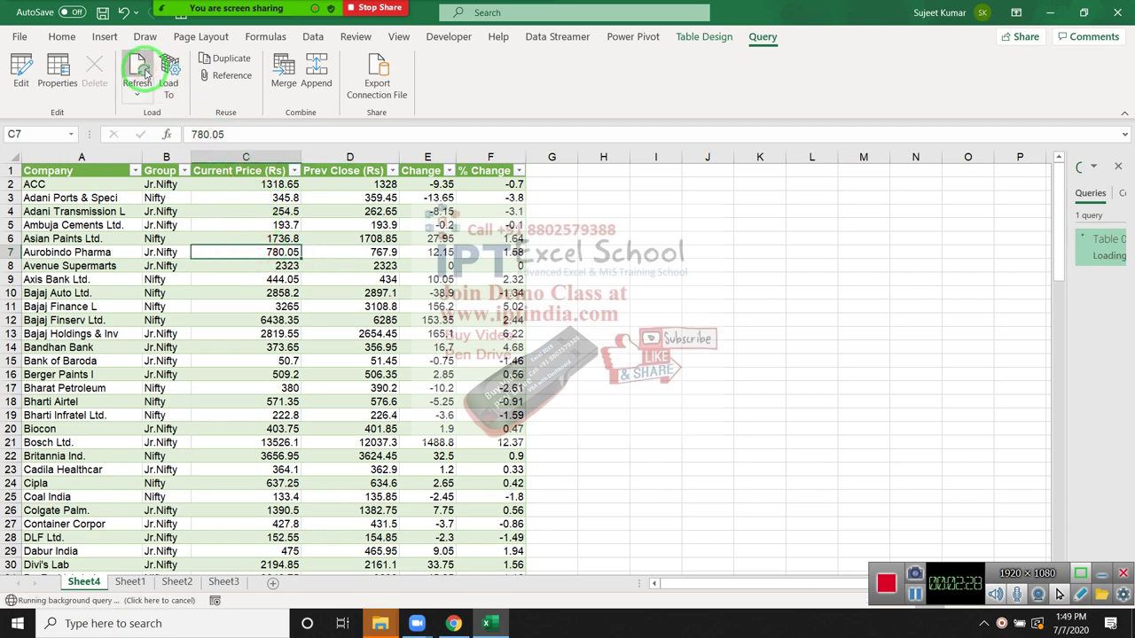
click(137, 70)
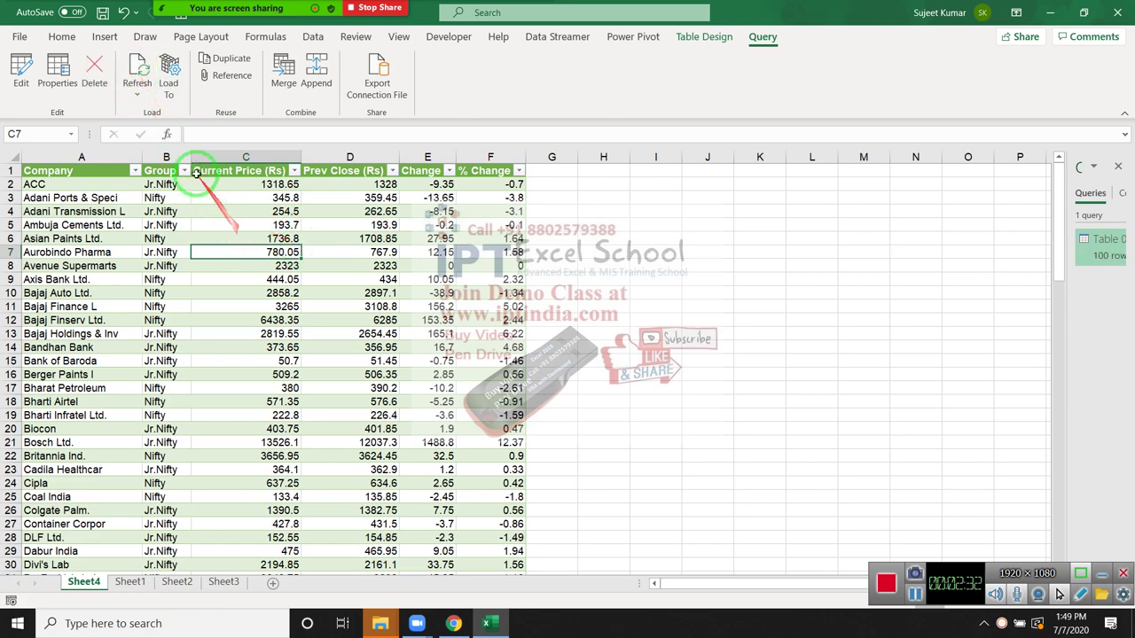
click(135, 73)
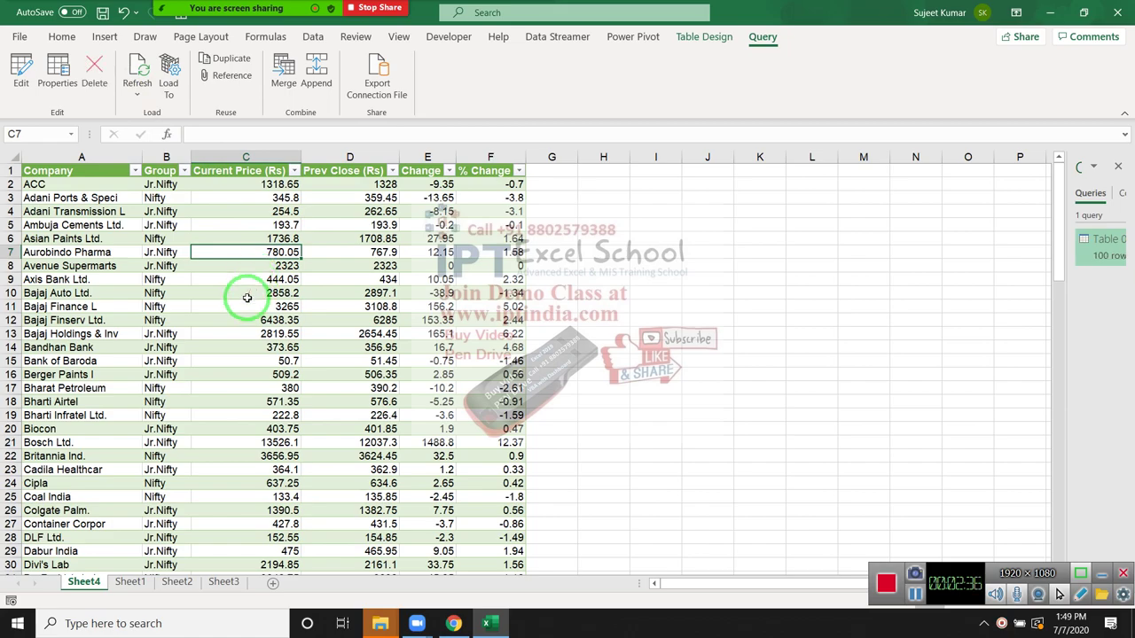
Open the Table 0 query in Power Query Editor from its Queries pane preview.
scroll(239, 306, down, 2)
scroll(236, 319, down, 1)
scroll(235, 326, down, 1)
scroll(237, 328, up, 4)
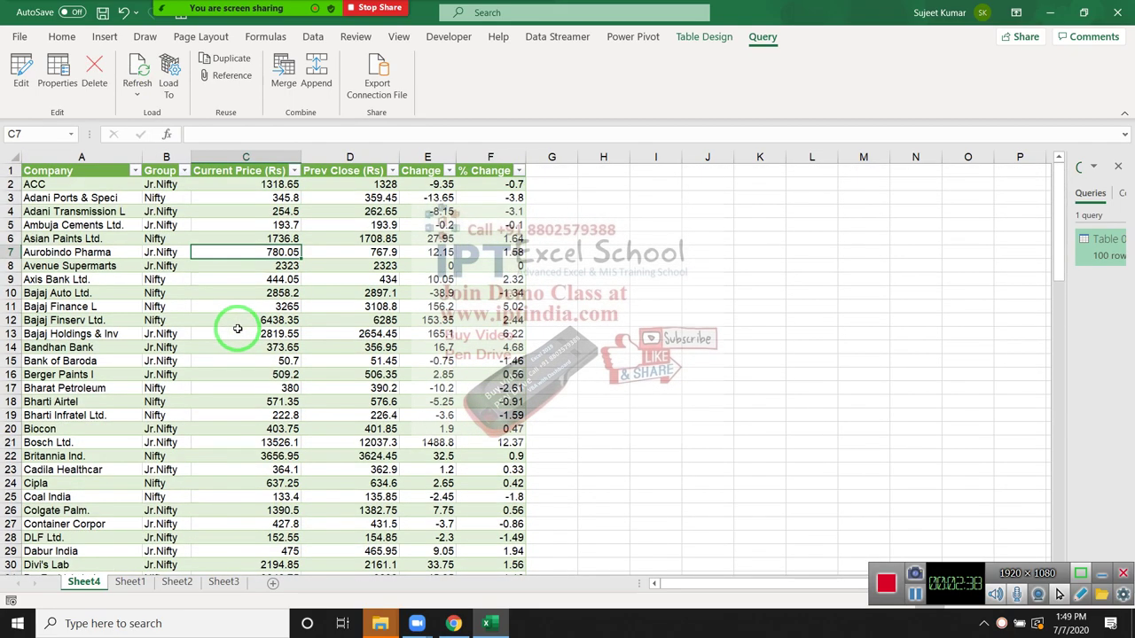
scroll(237, 329, down, 9)
scroll(238, 332, down, 3)
scroll(234, 341, up, 6)
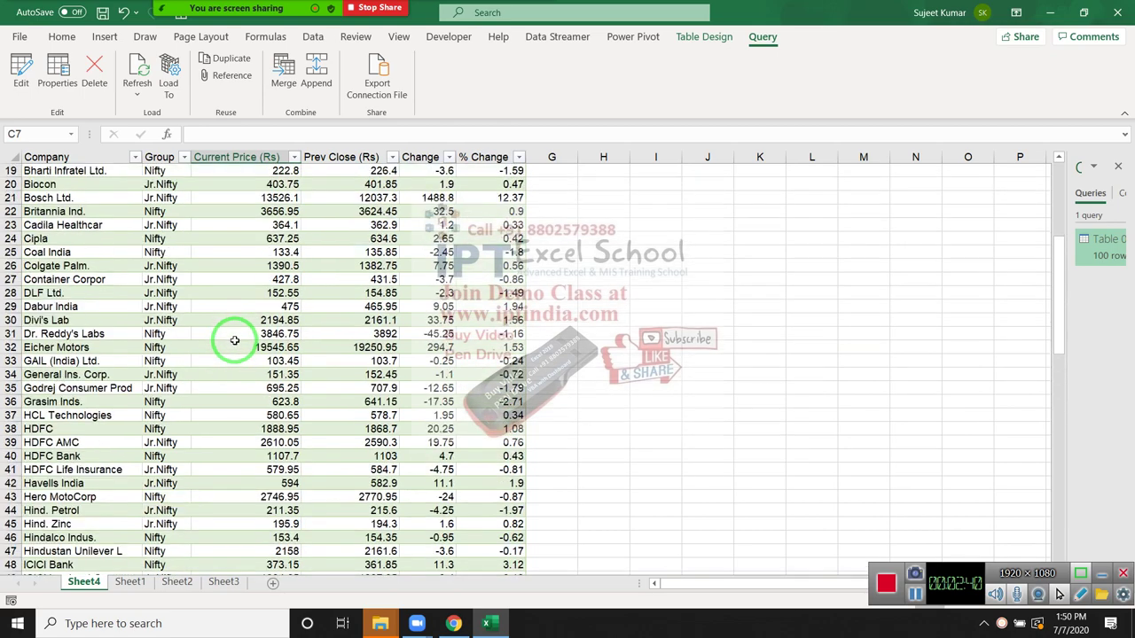
scroll(234, 340, up, 4)
scroll(235, 340, up, 2)
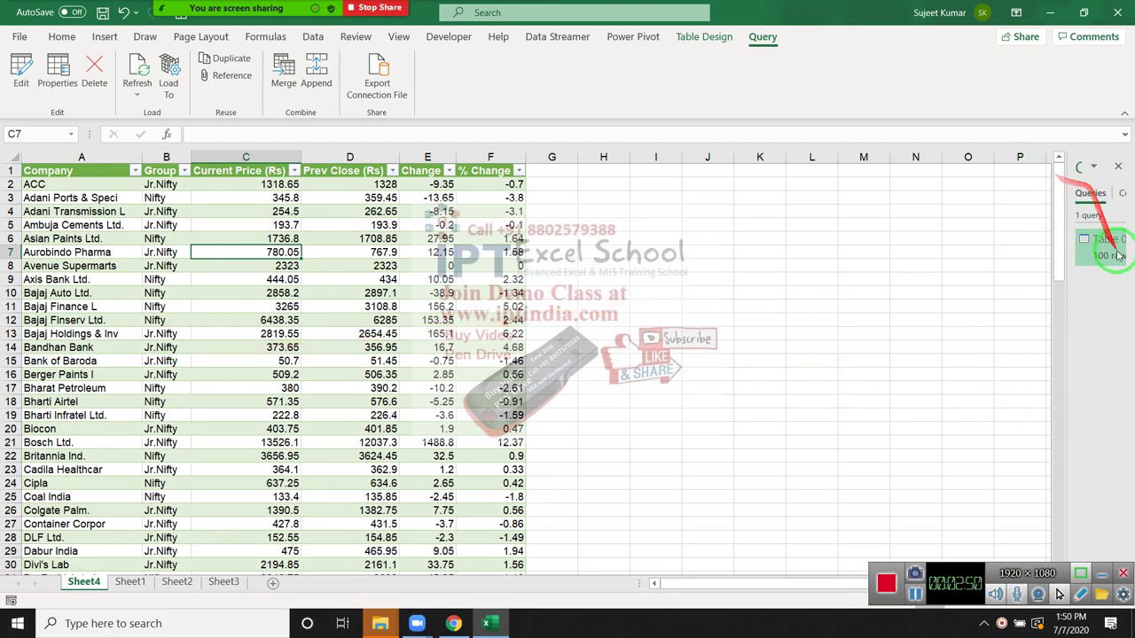
mouse_move(1099, 255)
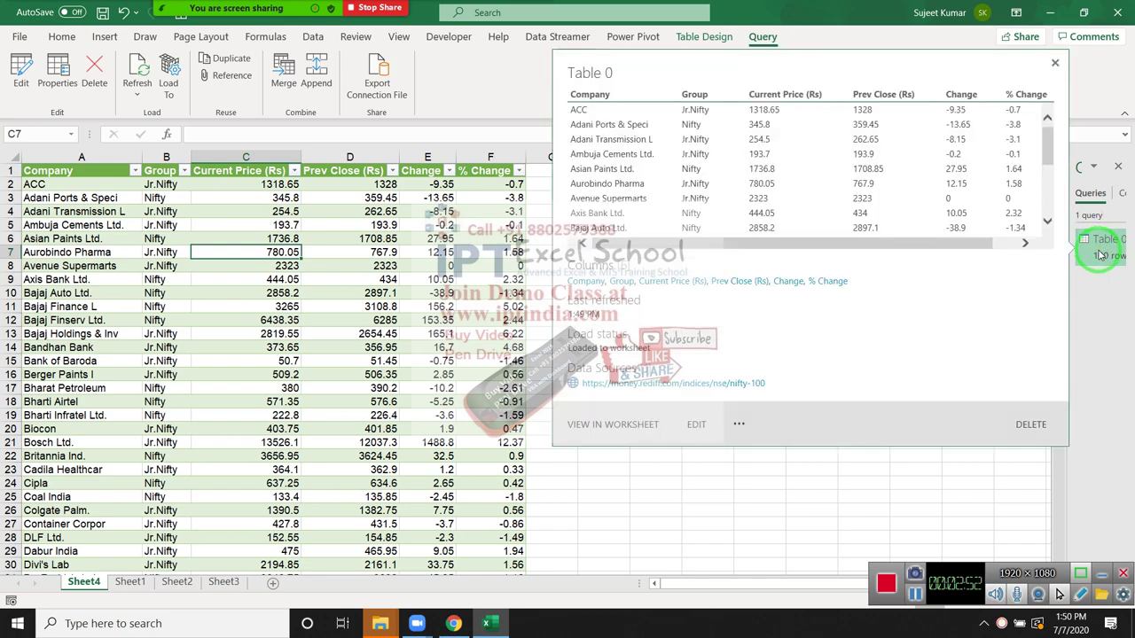
click(696, 430)
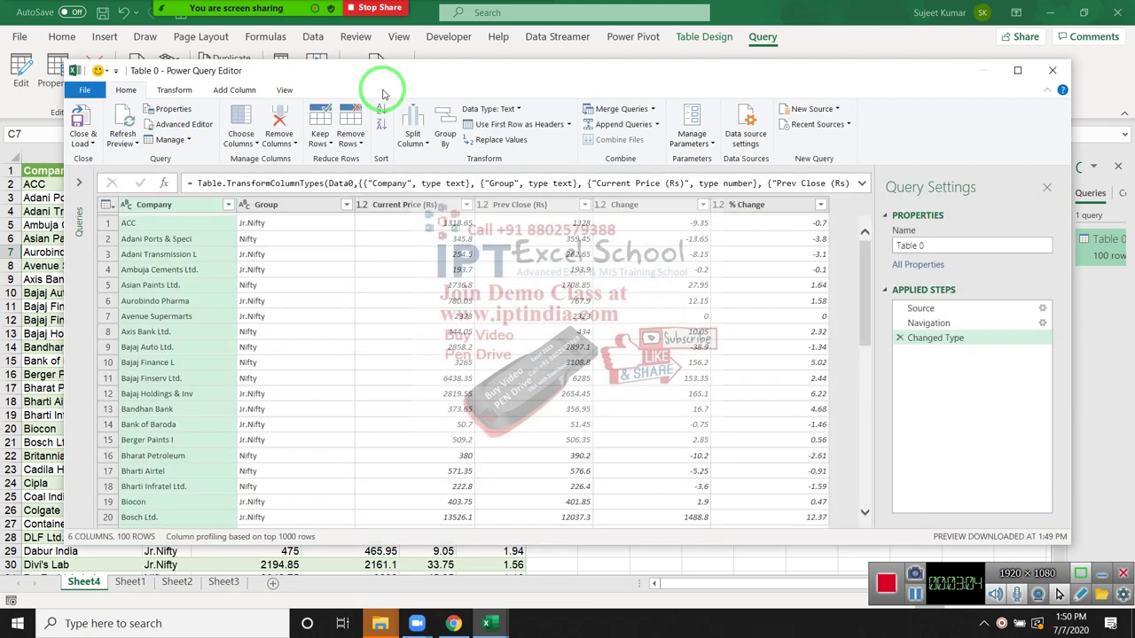
In the Company filter, clear all companies and tick Axis Bank Ltd. and Bajaj Auto Ltd.
click(227, 205)
click(258, 359)
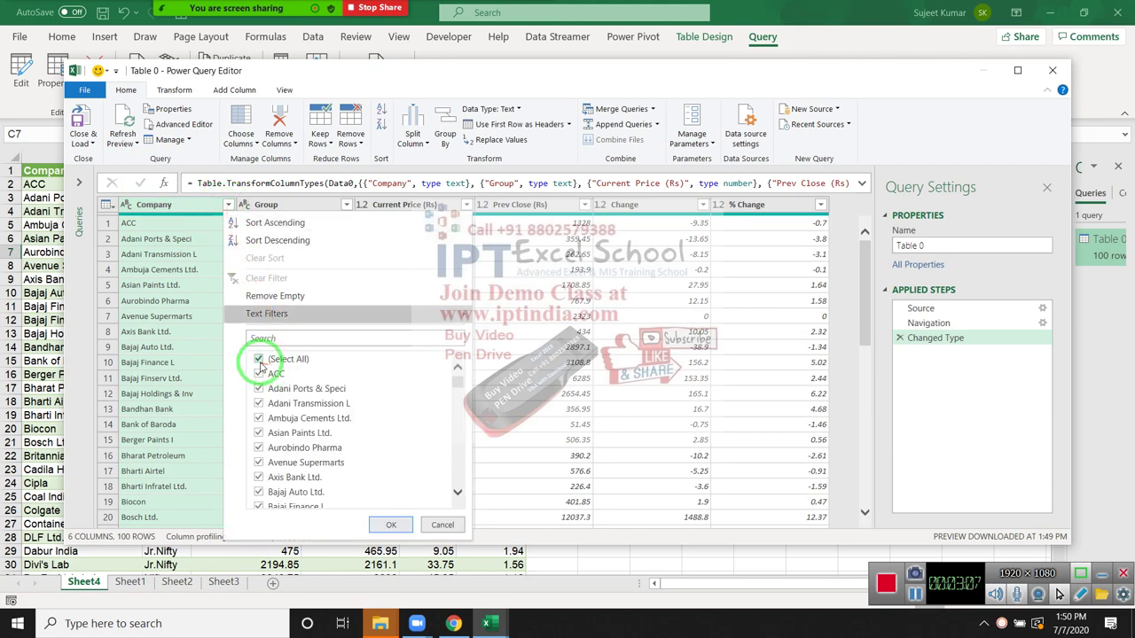
click(257, 494)
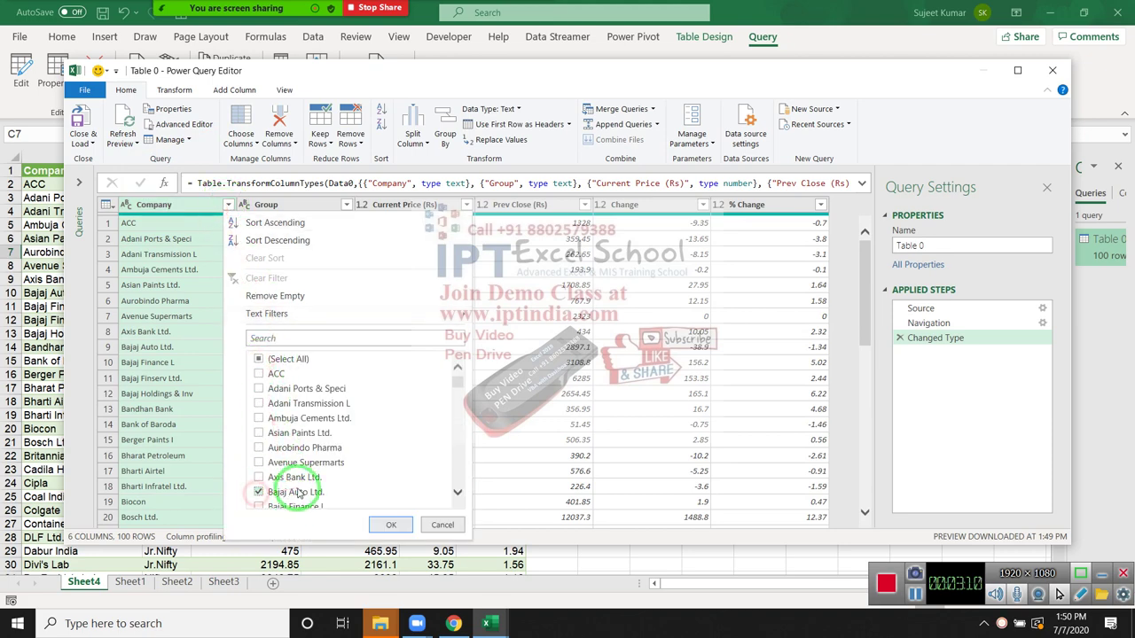
click(266, 479)
Also tick SBI, apply the Company filter, and Close & Load the table to Sheet4.
scroll(277, 480, down, 1)
scroll(279, 481, down, 1)
scroll(282, 481, down, 1)
scroll(288, 482, down, 1)
scroll(291, 483, down, 1)
scroll(290, 483, down, 1)
scroll(291, 483, down, 2)
scroll(291, 483, down, 1)
click(292, 480)
scroll(292, 483, down, 2)
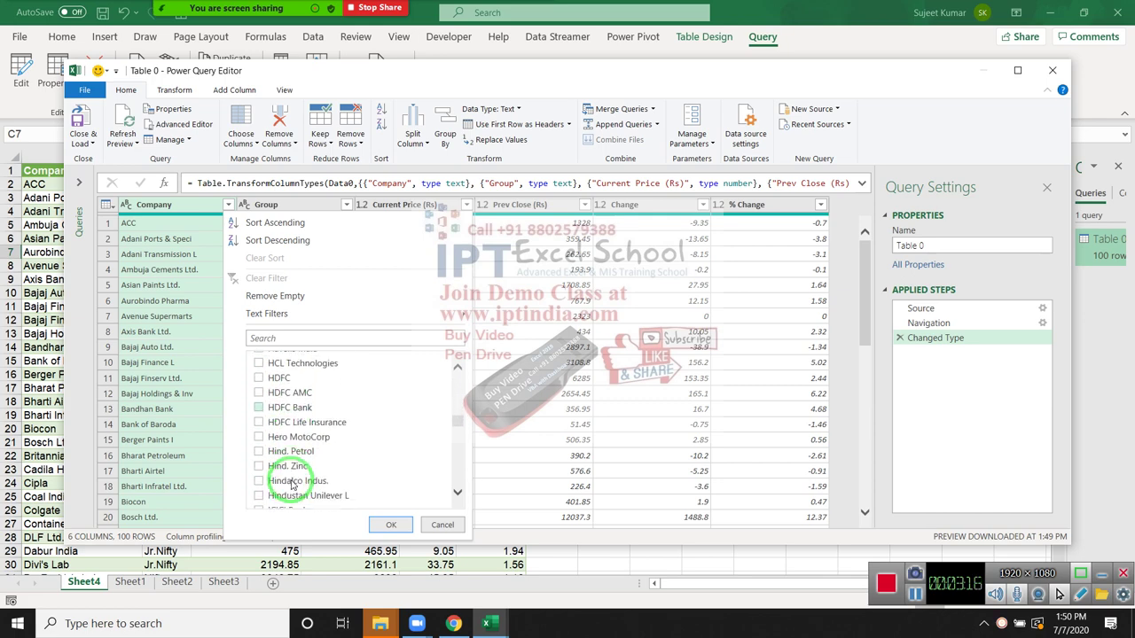
scroll(292, 485, down, 1)
scroll(292, 486, down, 1)
scroll(292, 487, down, 2)
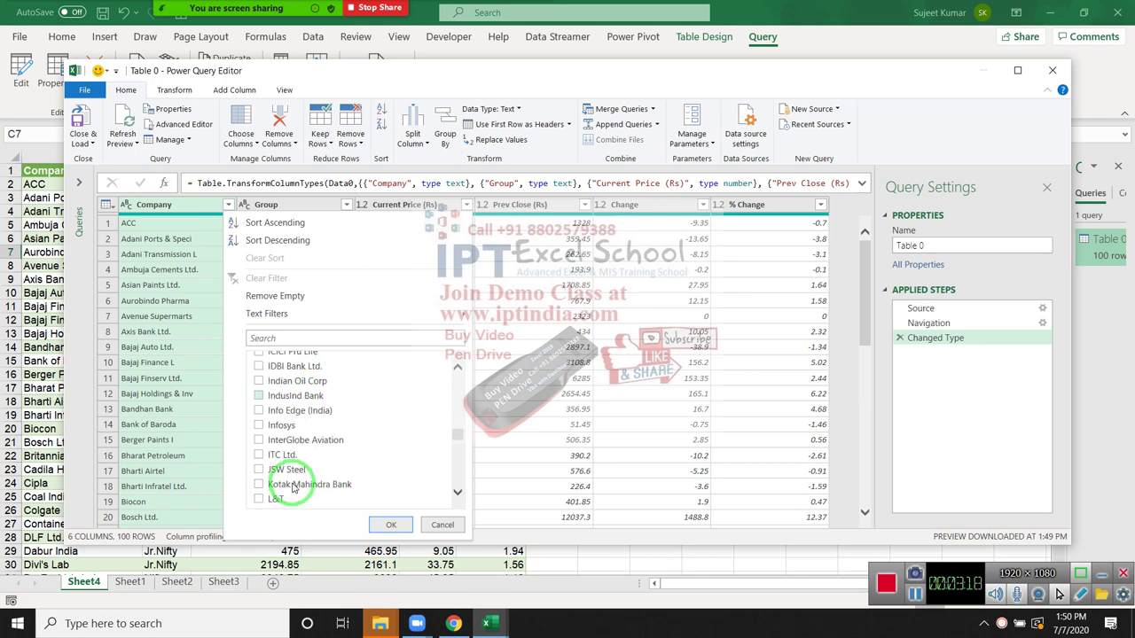
scroll(293, 488, down, 2)
scroll(292, 487, down, 2)
scroll(293, 487, down, 2)
scroll(292, 487, down, 1)
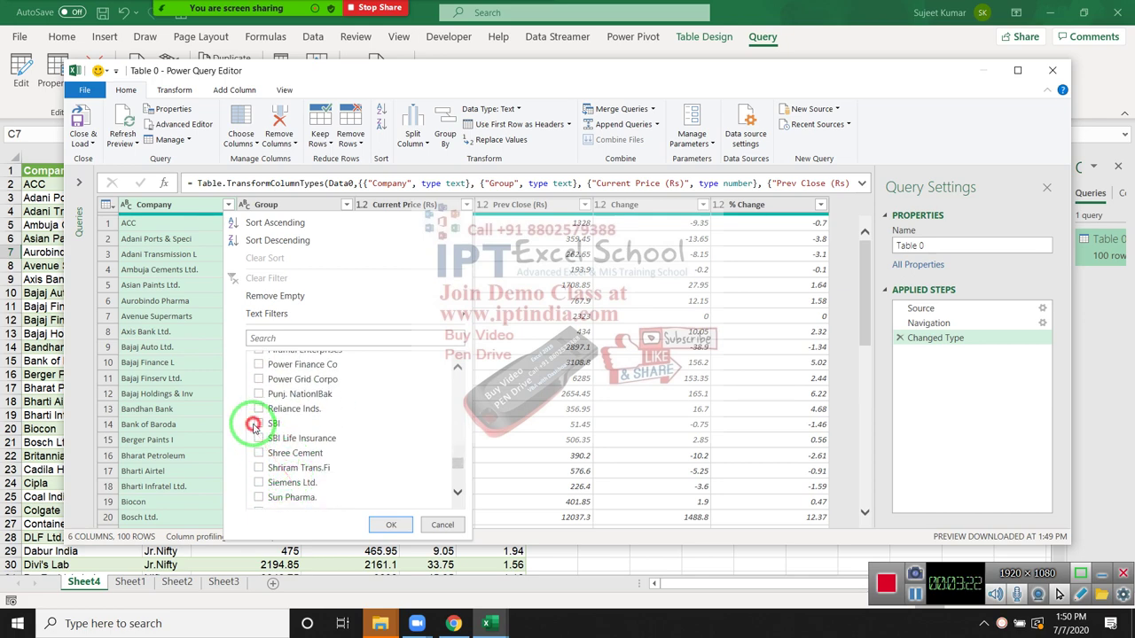
click(390, 524)
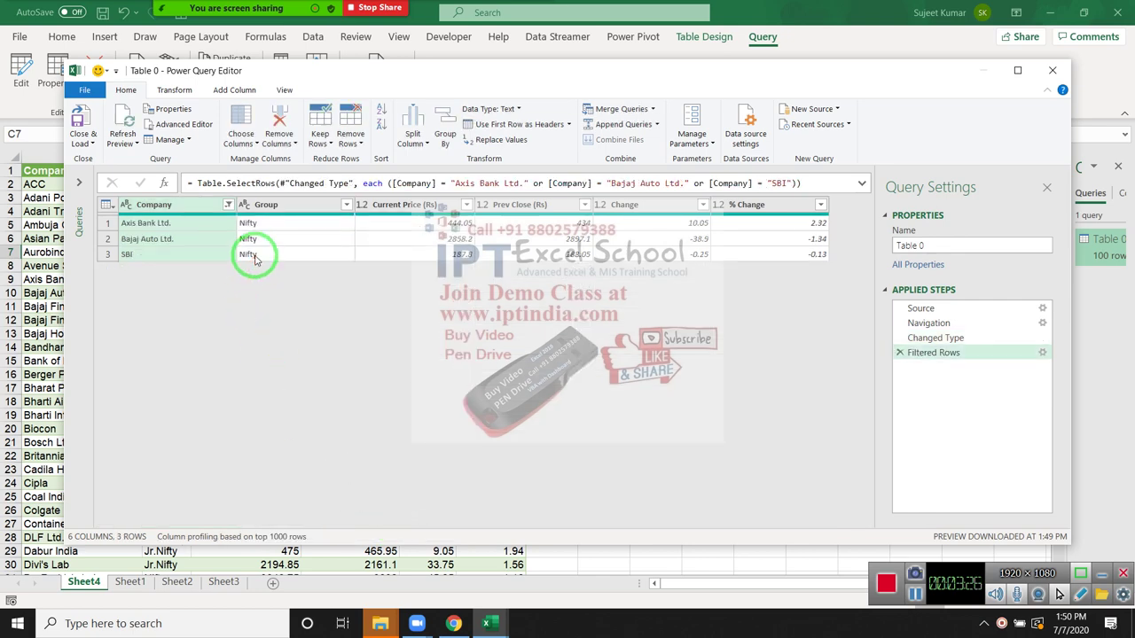
click(82, 115)
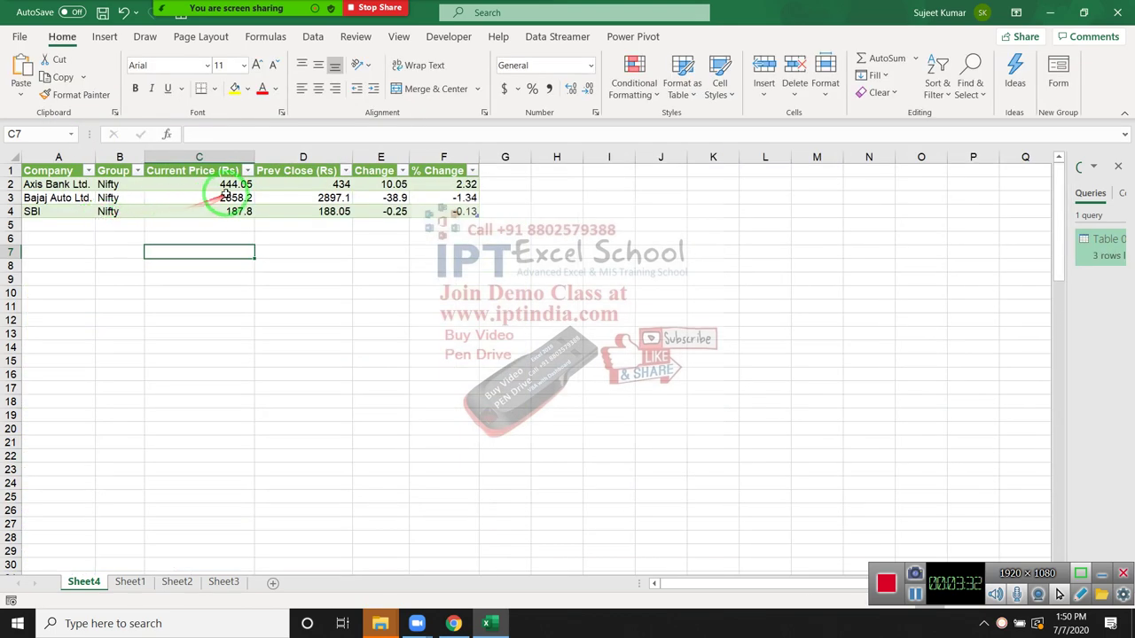
Refresh the Axis Bank, Bajaj Auto and SBI table twice, then switch to the Rediff page.
click(225, 186)
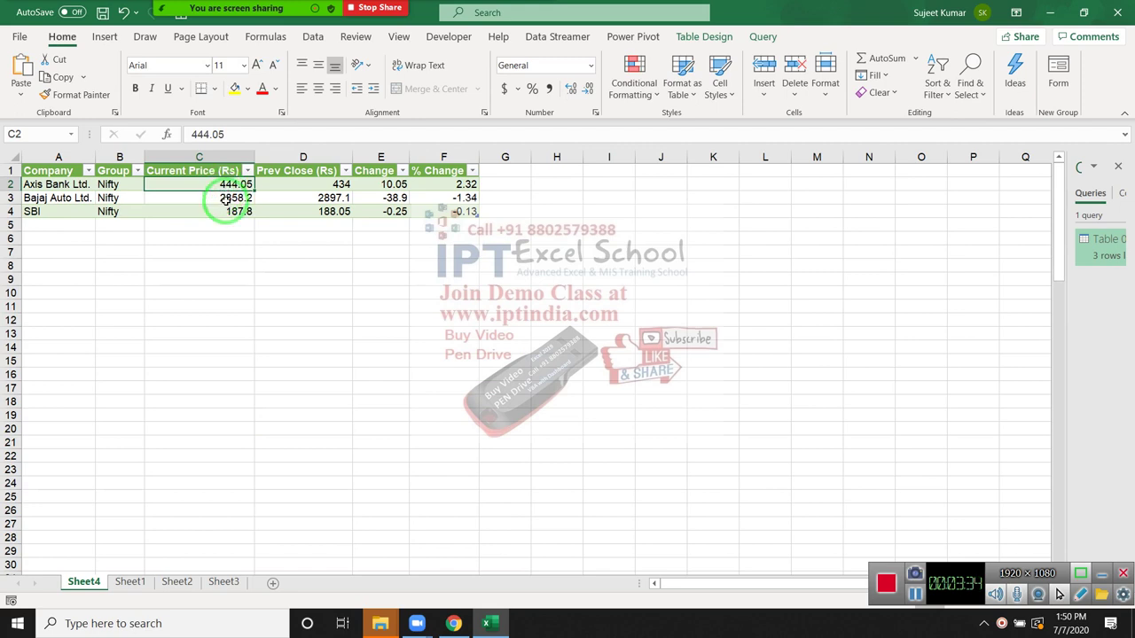
click(227, 210)
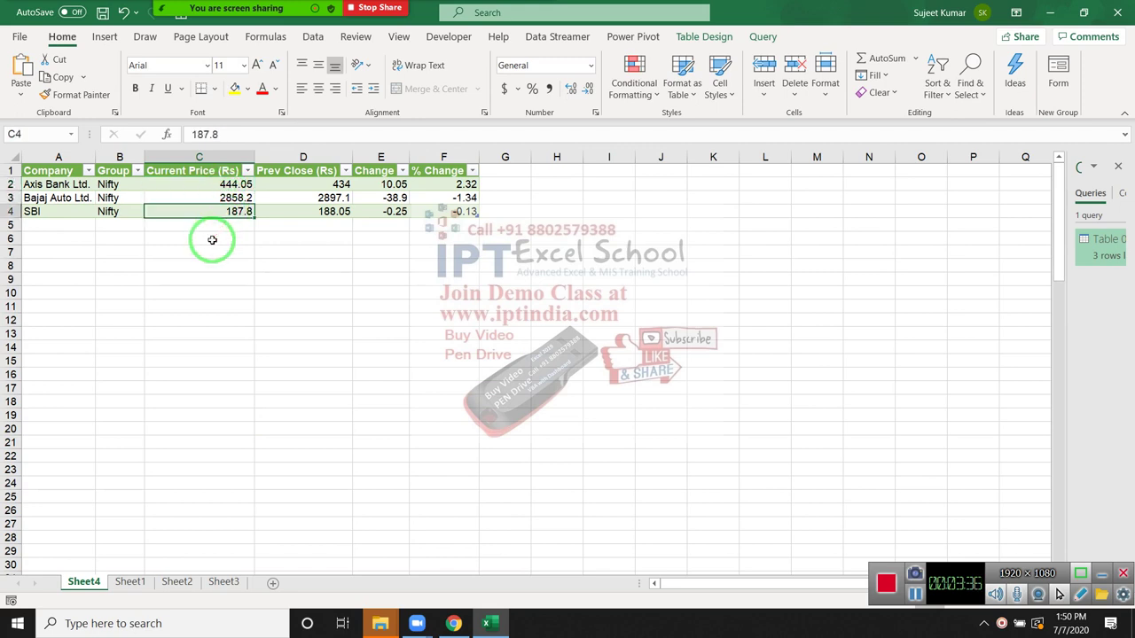
right_click(204, 206)
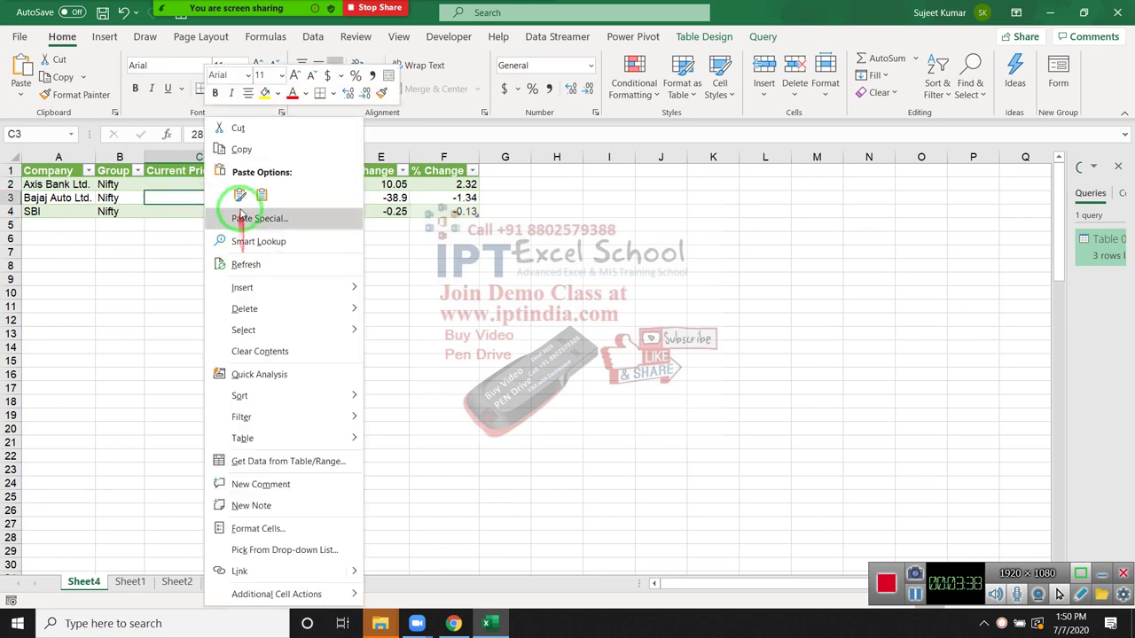
click(248, 264)
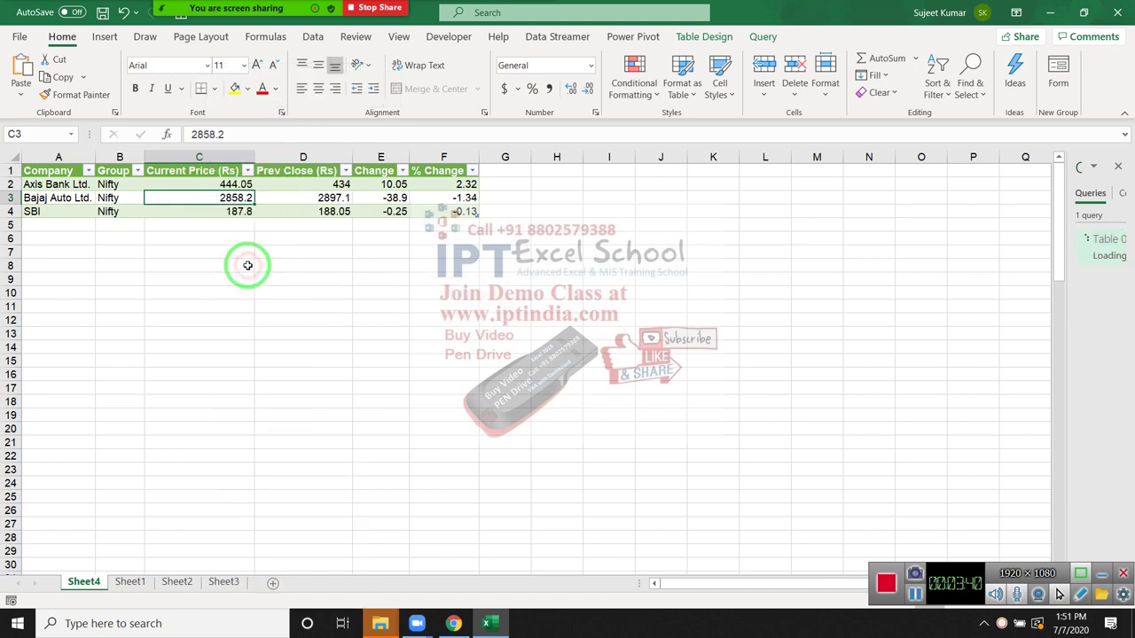
click(1071, 626)
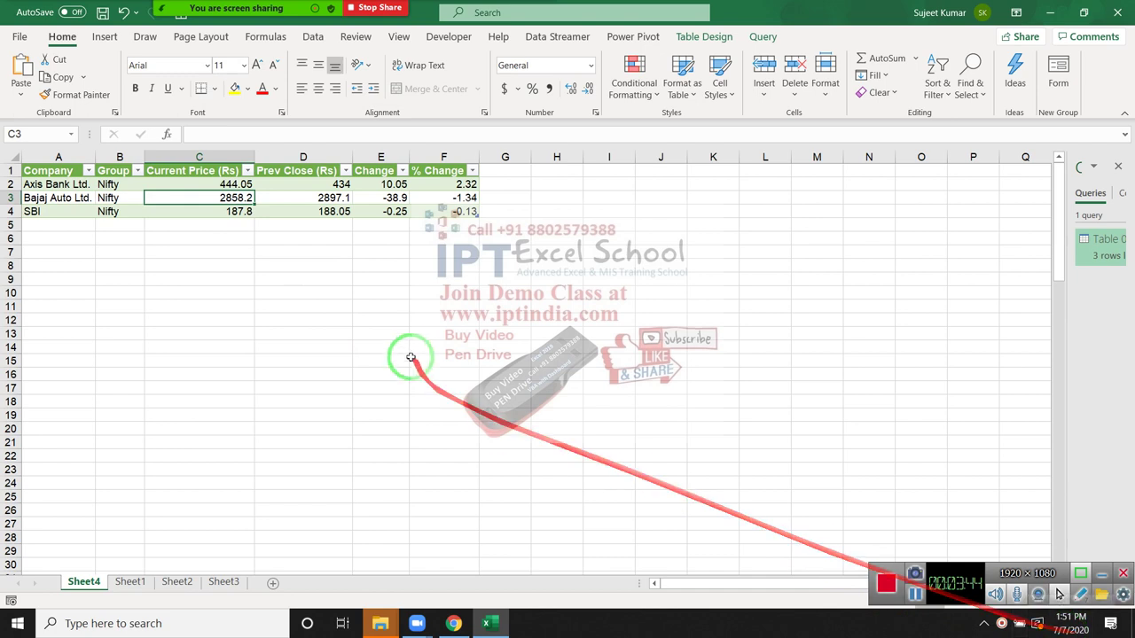
right_click(235, 208)
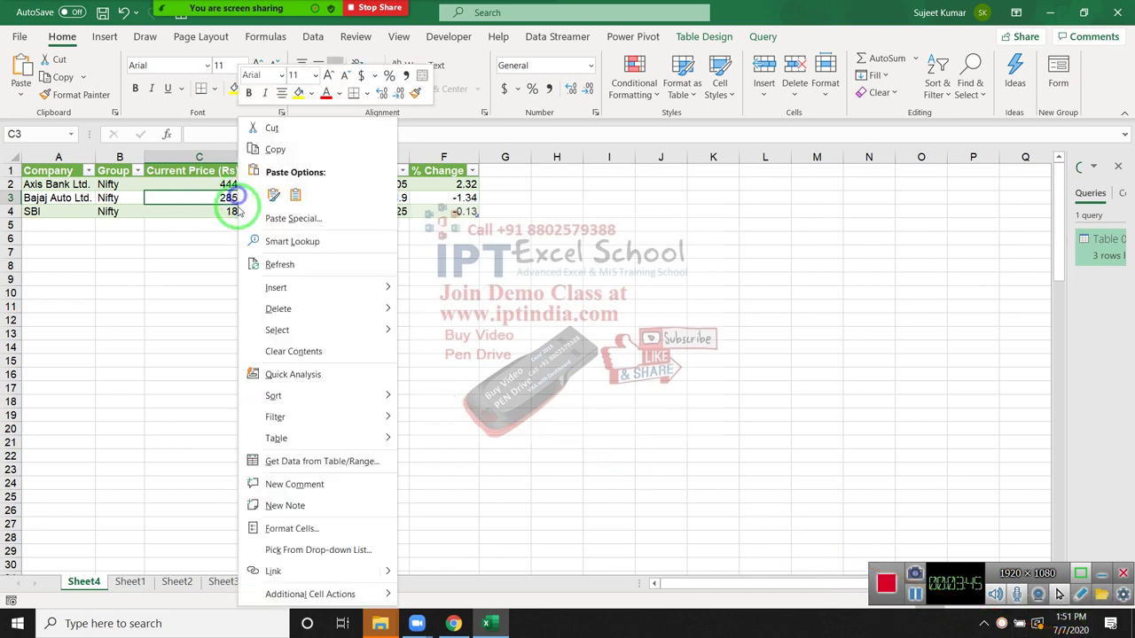
click(271, 264)
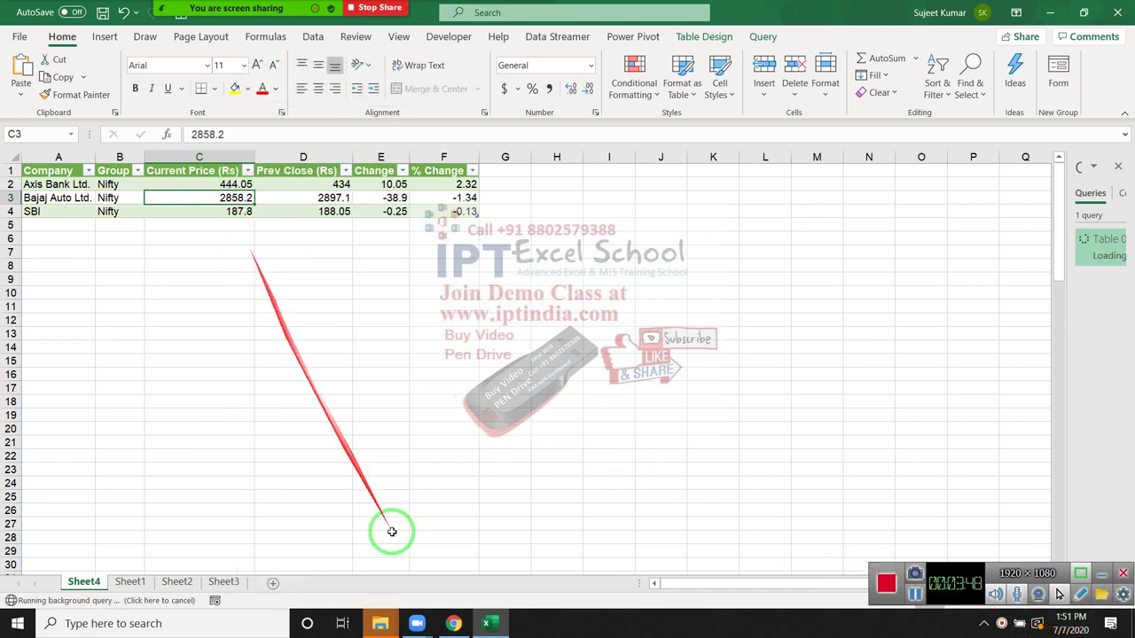
click(449, 625)
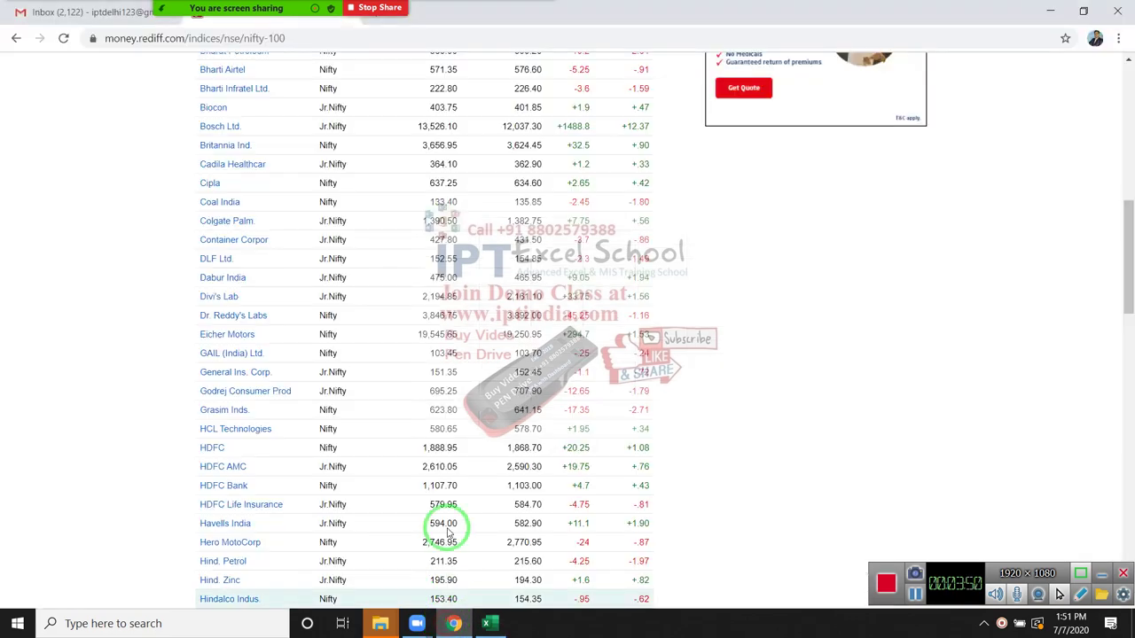
Google 'share price list today' in a new tab and open Moneycontrol's Stock Market Statistics result.
scroll(354, 107, up, 5)
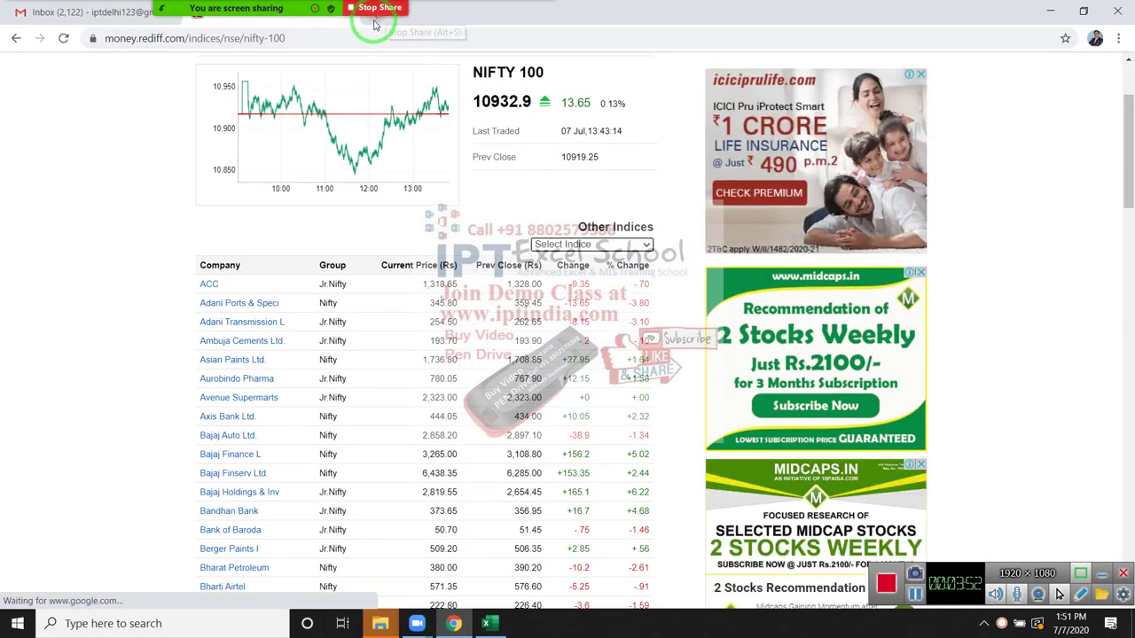
key(ctrl+t)
text(g)
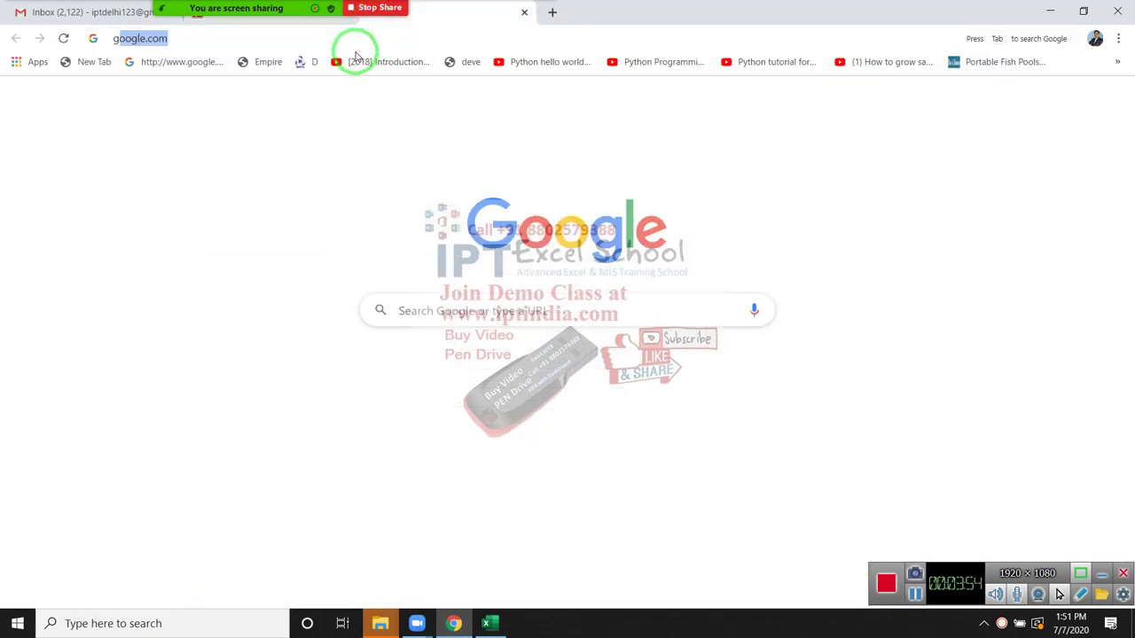
text(oo)
key(Return)
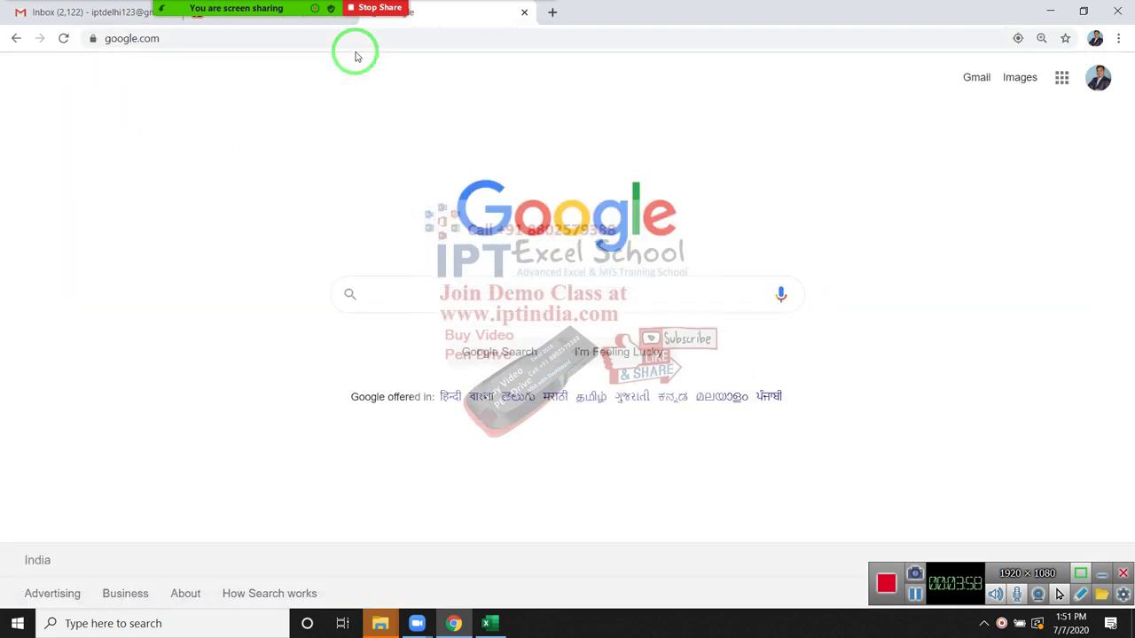
text(sha)
key(Down)
key(Return)
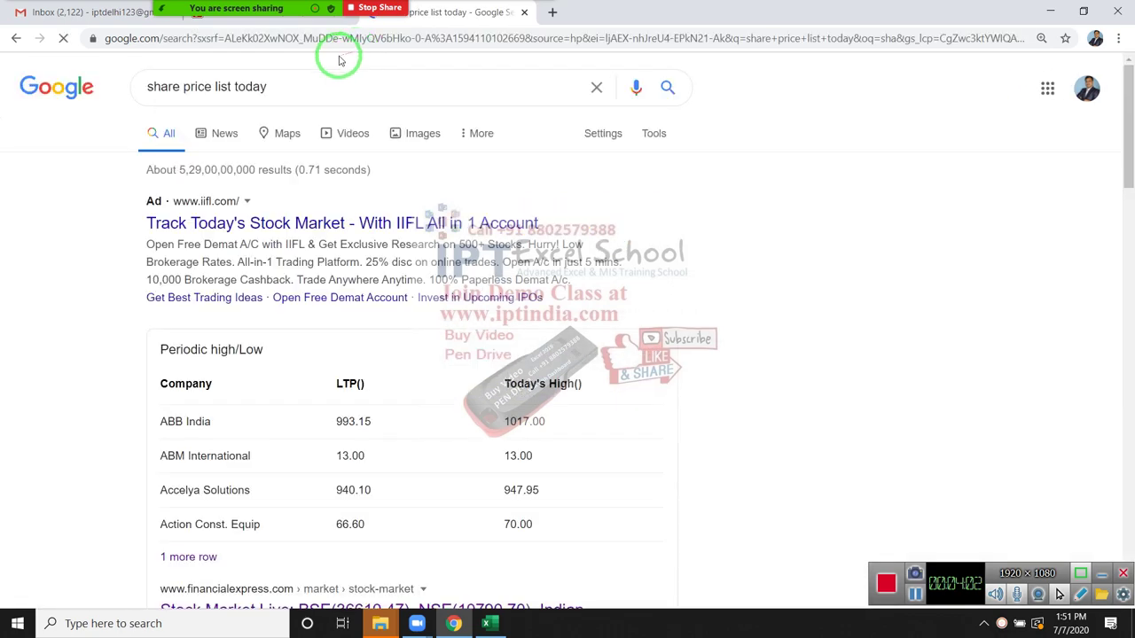
scroll(374, 334, down, 5)
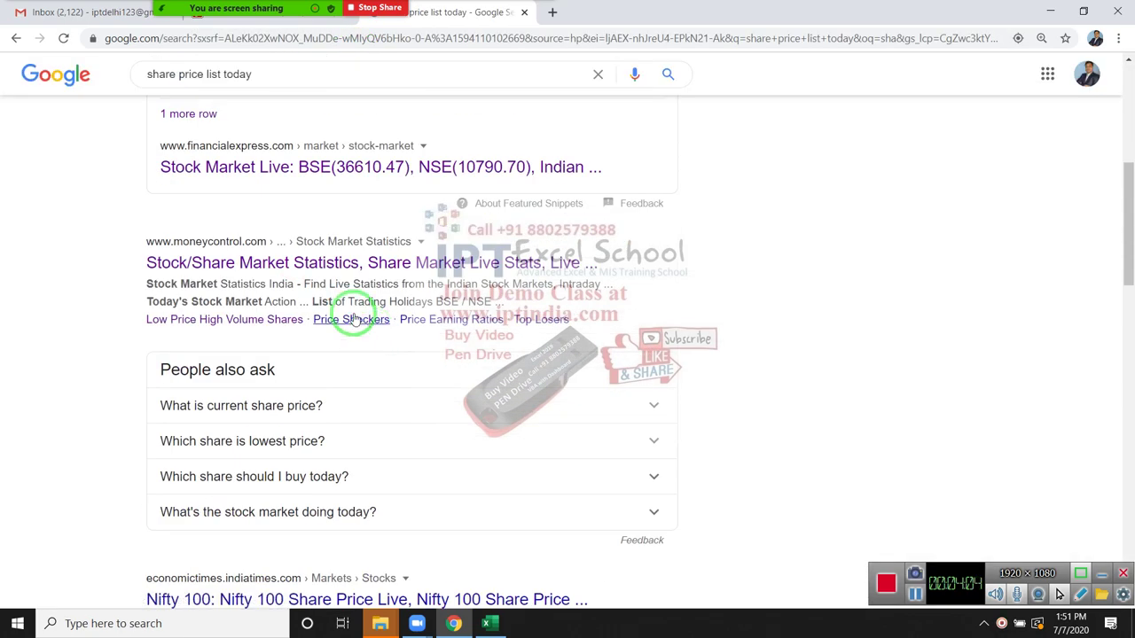
click(287, 266)
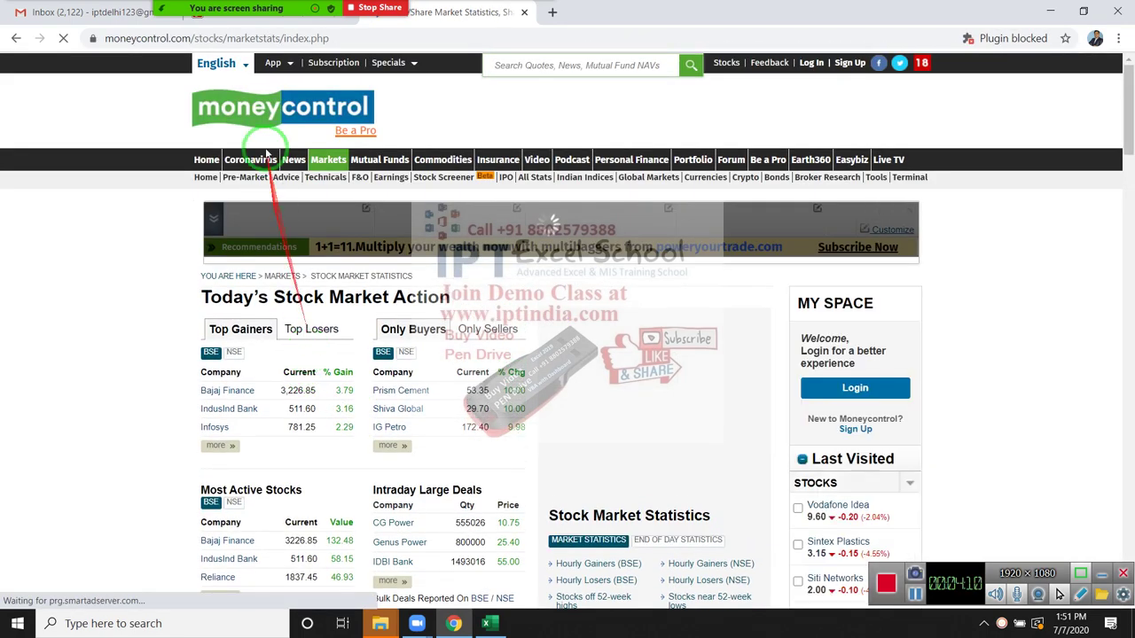
scroll(404, 439, down, 3)
scroll(403, 439, down, 3)
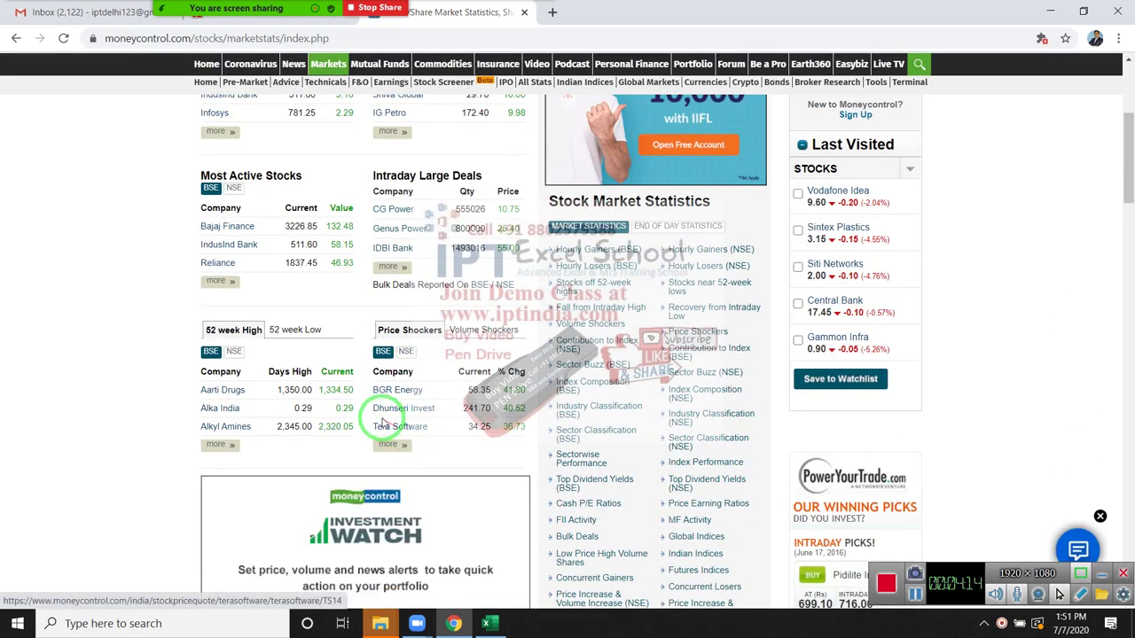
scroll(372, 408, up, 5)
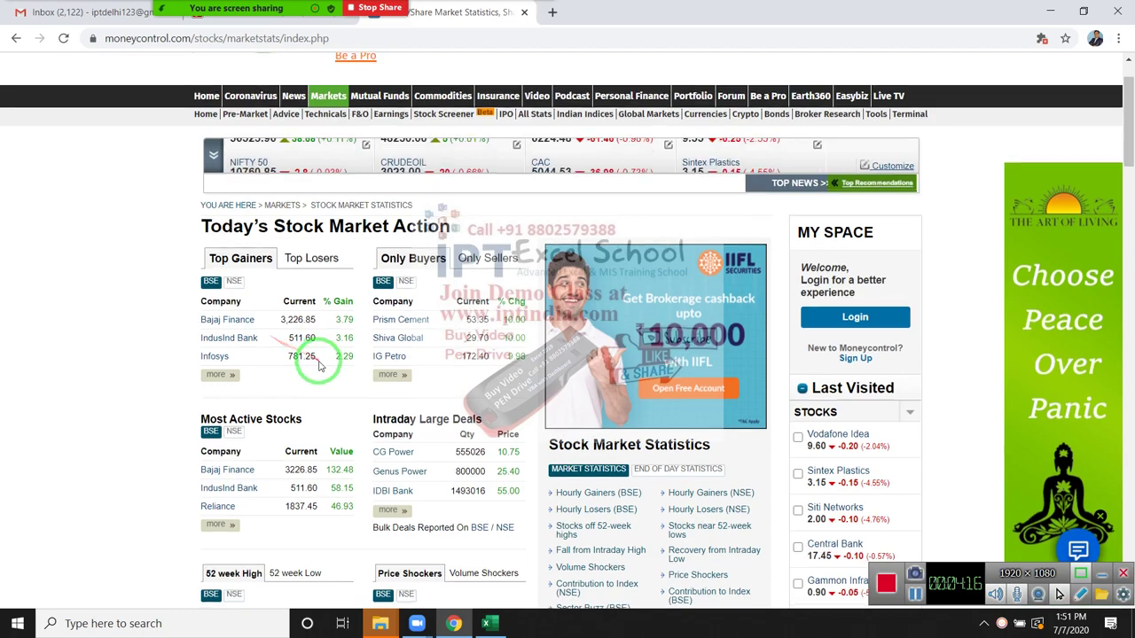
scroll(293, 350, down, 6)
scroll(319, 365, down, 3)
scroll(319, 365, down, 5)
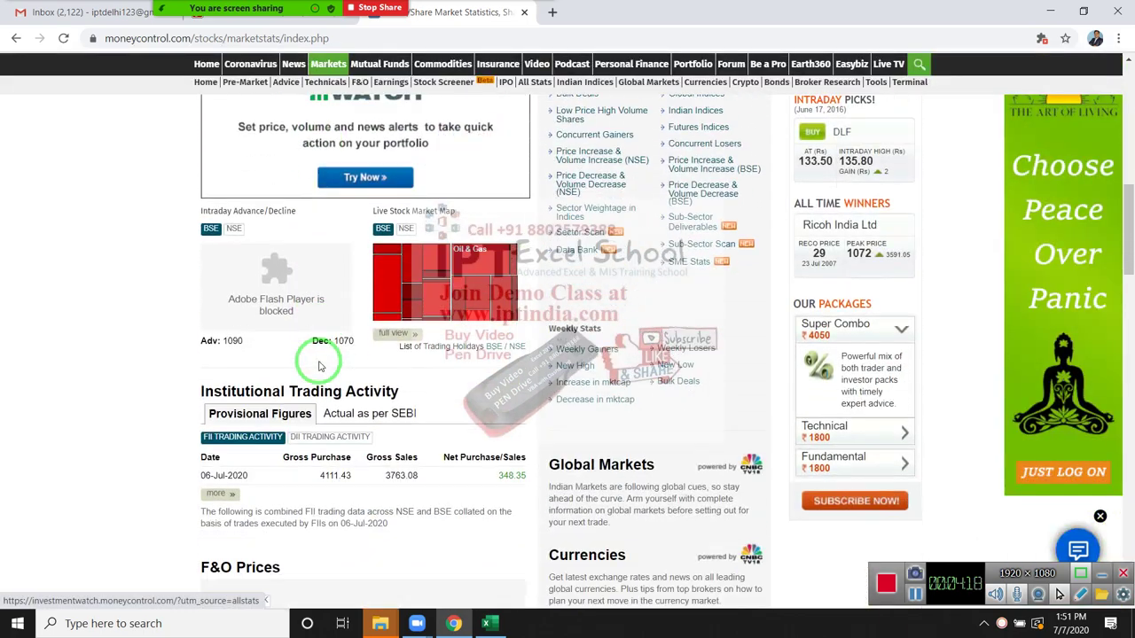
scroll(319, 365, down, 4)
scroll(319, 365, down, 3)
scroll(319, 367, down, 4)
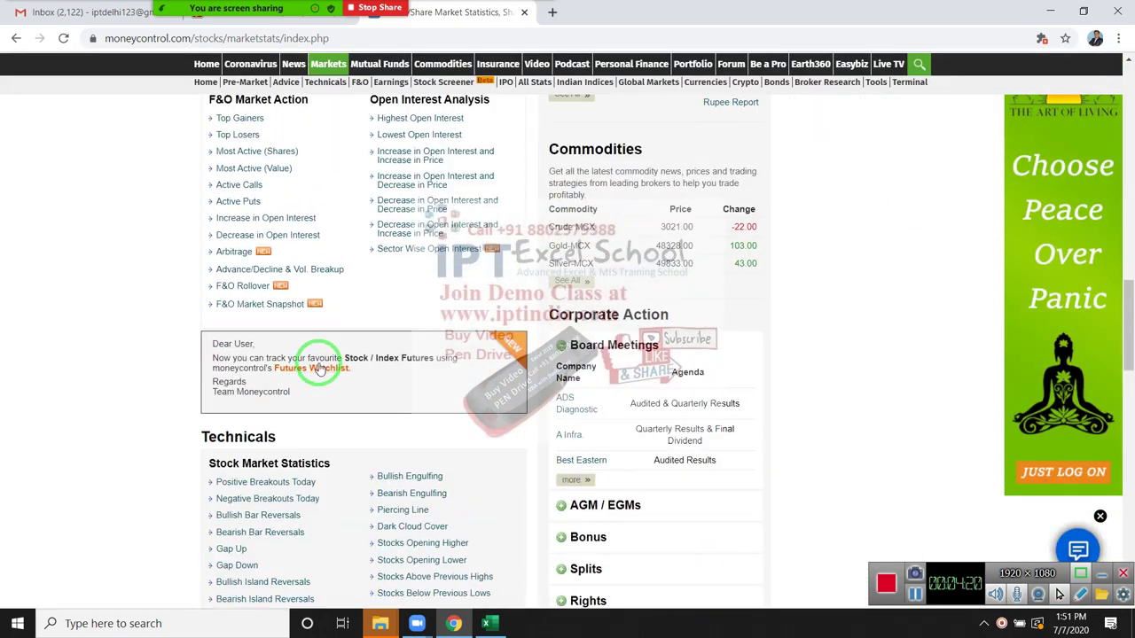
scroll(319, 367, down, 4)
scroll(319, 367, down, 5)
scroll(319, 367, down, 5)
scroll(318, 364, down, 5)
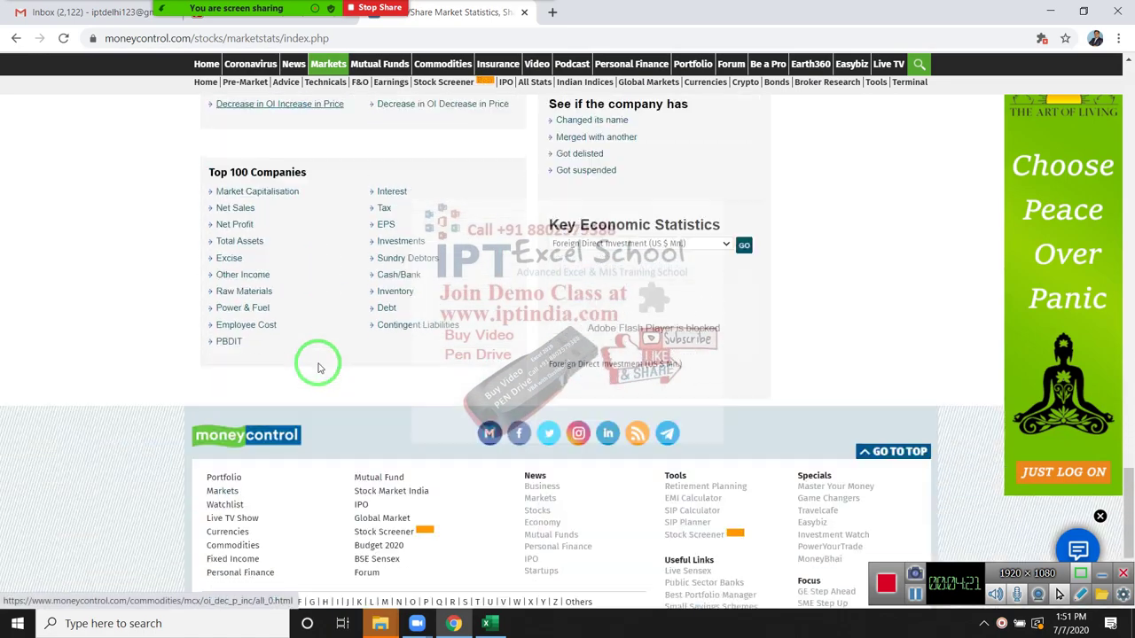
scroll(317, 363, up, 5)
scroll(317, 363, up, 6)
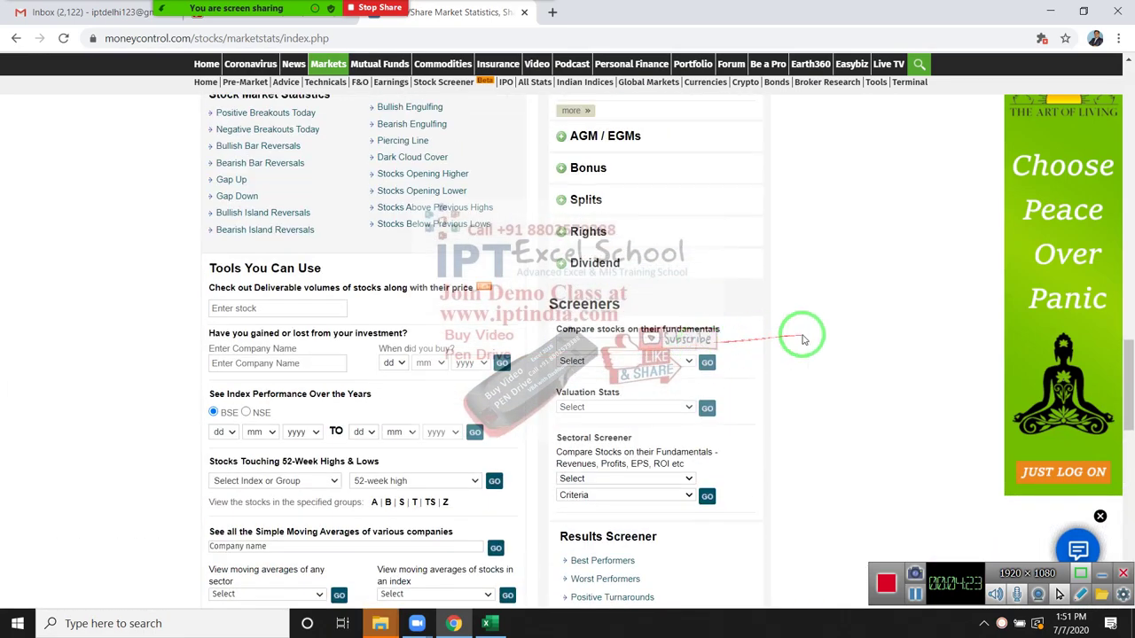
scroll(802, 339, up, 5)
scroll(789, 338, up, 3)
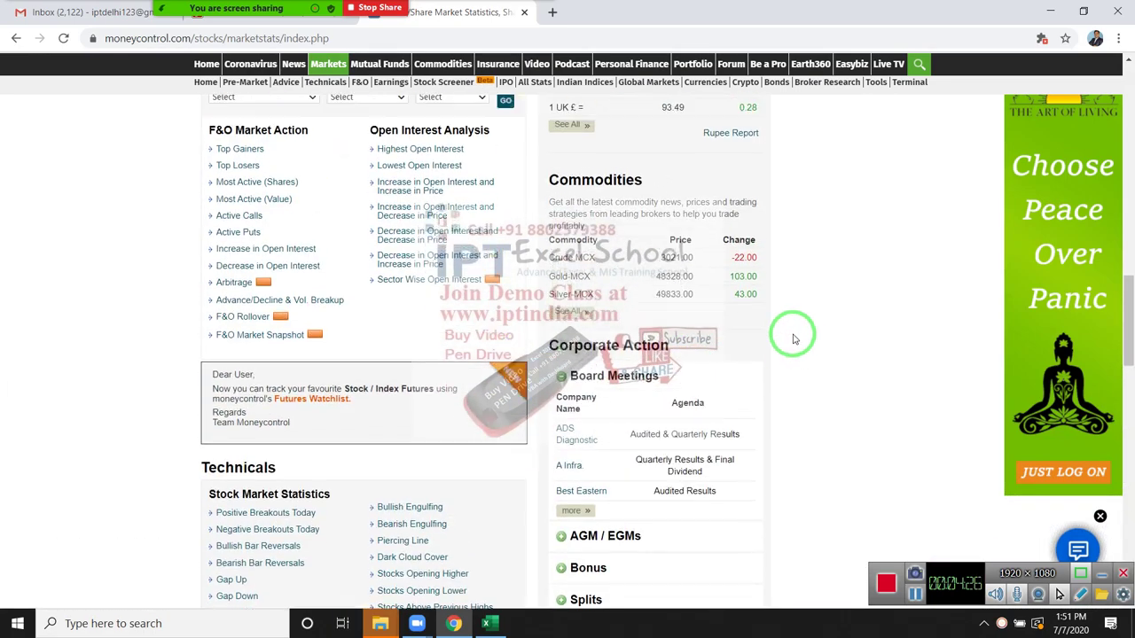
scroll(782, 338, up, 4)
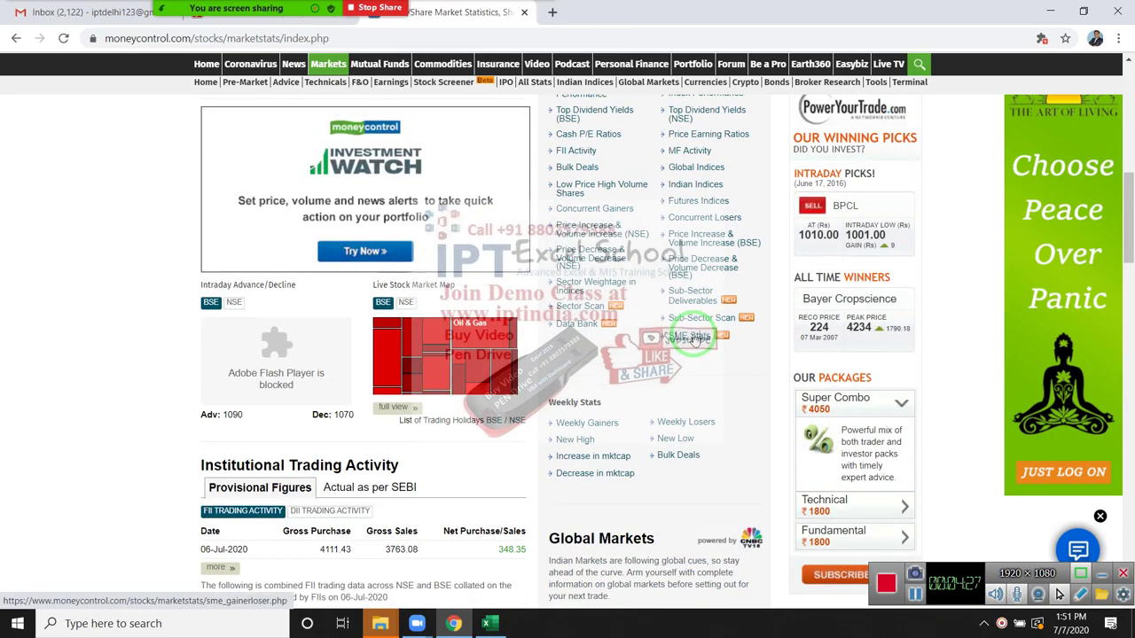
scroll(698, 340, up, 3)
scroll(696, 339, up, 5)
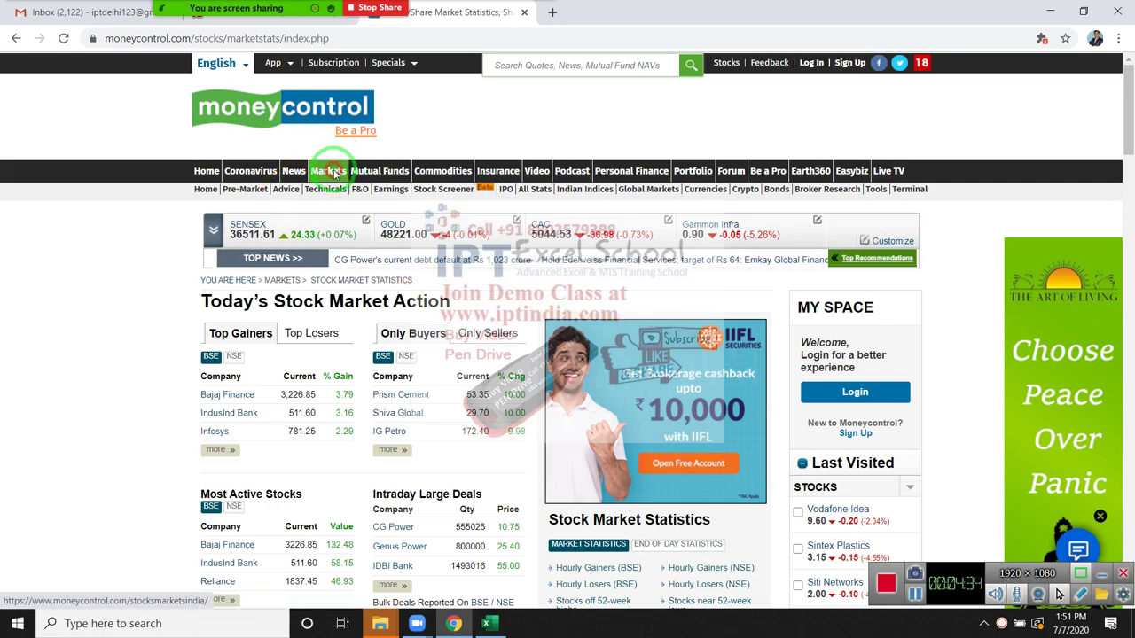
Go to Moneycontrol's Markets page and open the full list of Indian indices.
click(332, 168)
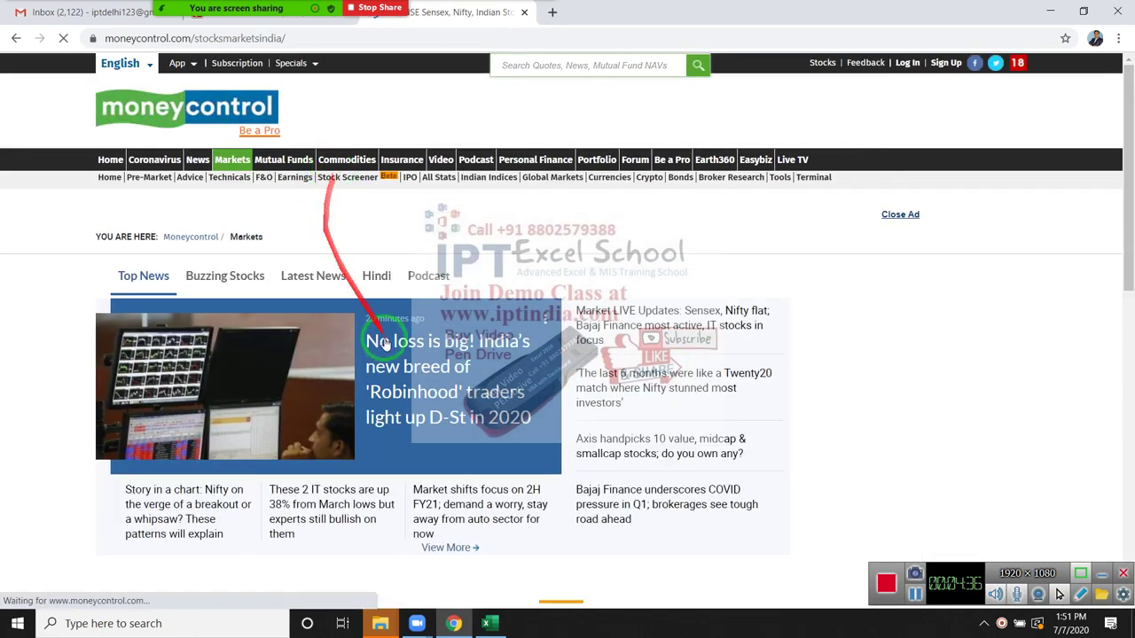
scroll(354, 344, down, 5)
scroll(368, 345, down, 2)
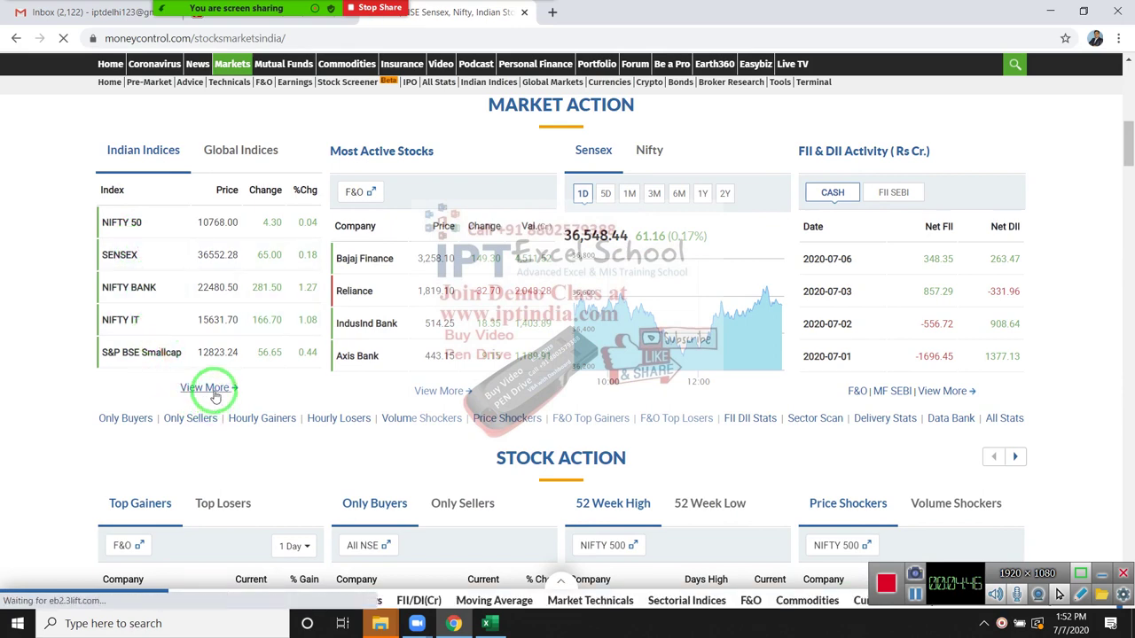
click(214, 396)
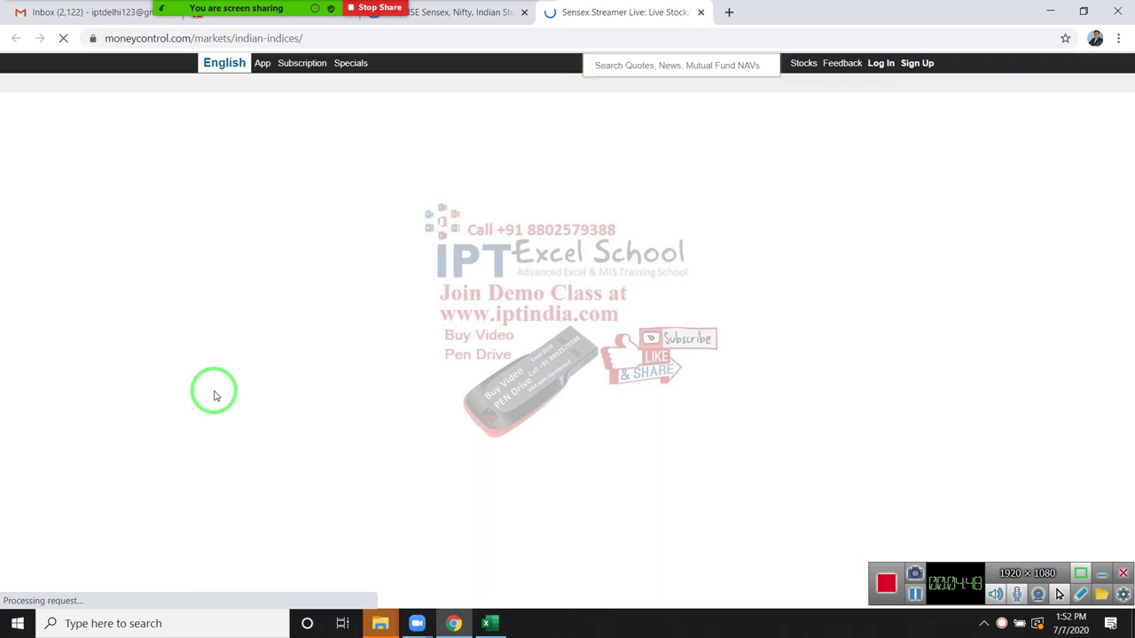
scroll(257, 373, down, 1)
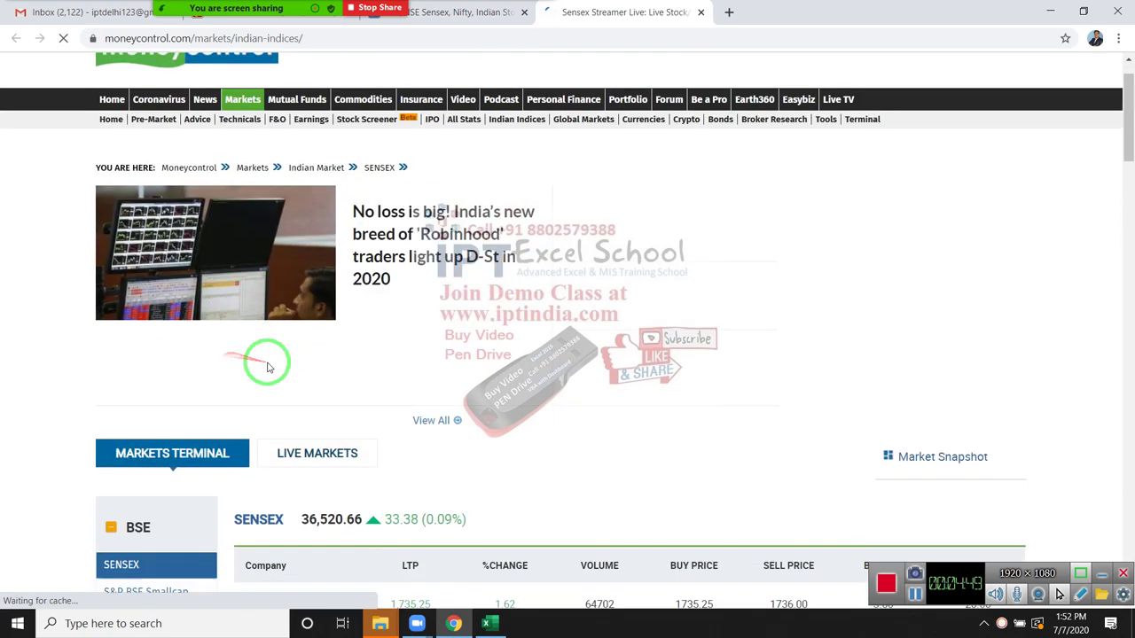
scroll(261, 362, down, 4)
scroll(269, 367, down, 1)
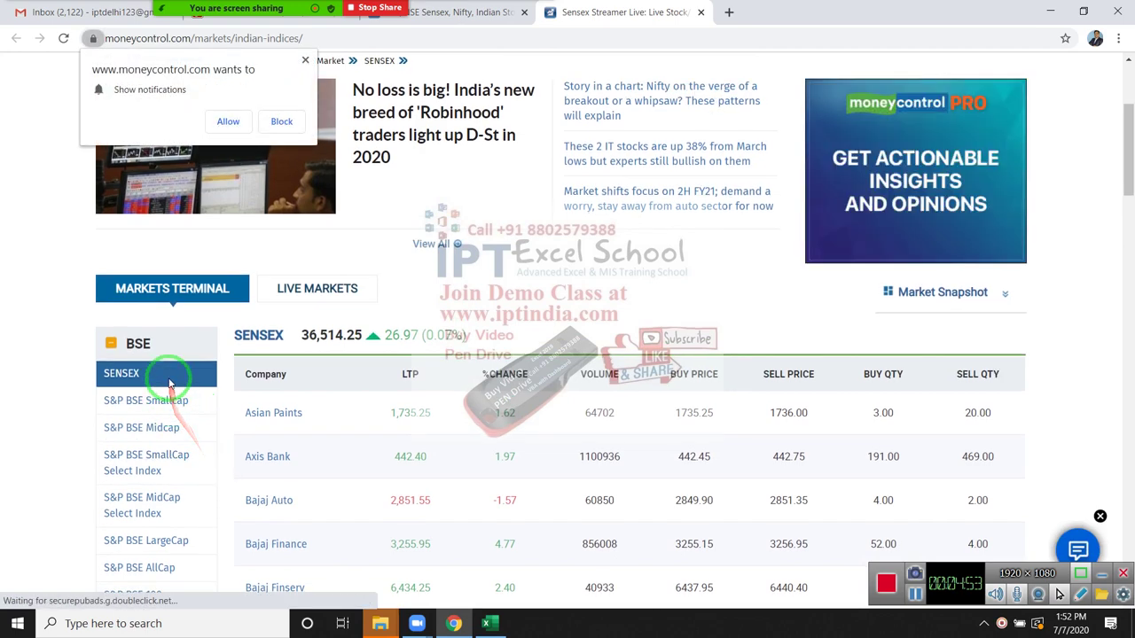
scroll(169, 382, down, 1)
scroll(170, 377, down, 2)
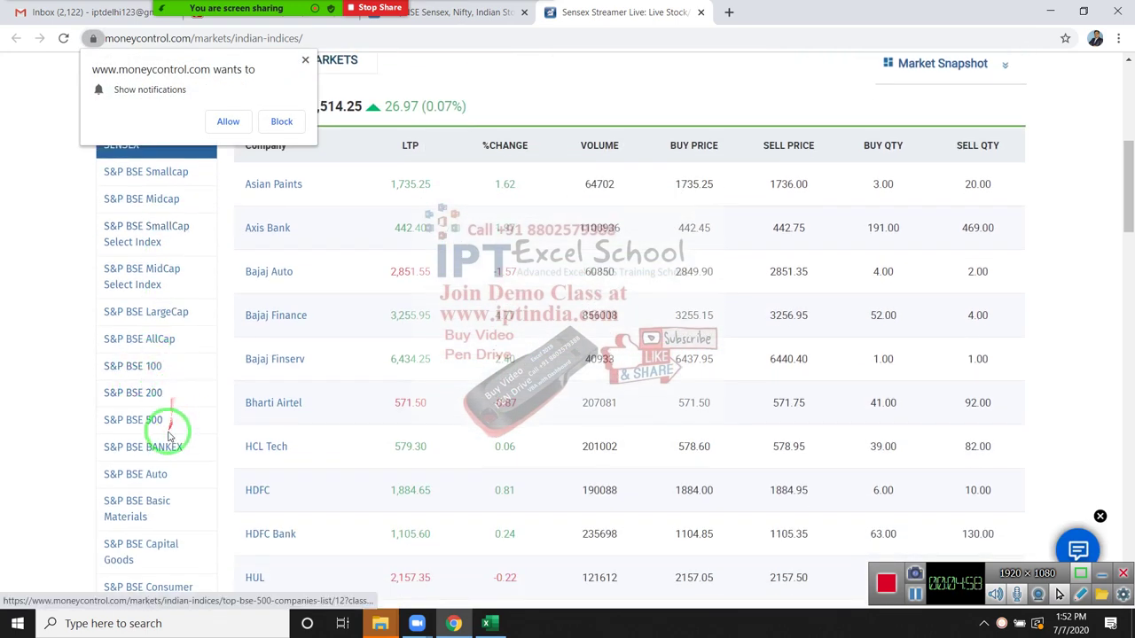
scroll(171, 373, up, 2)
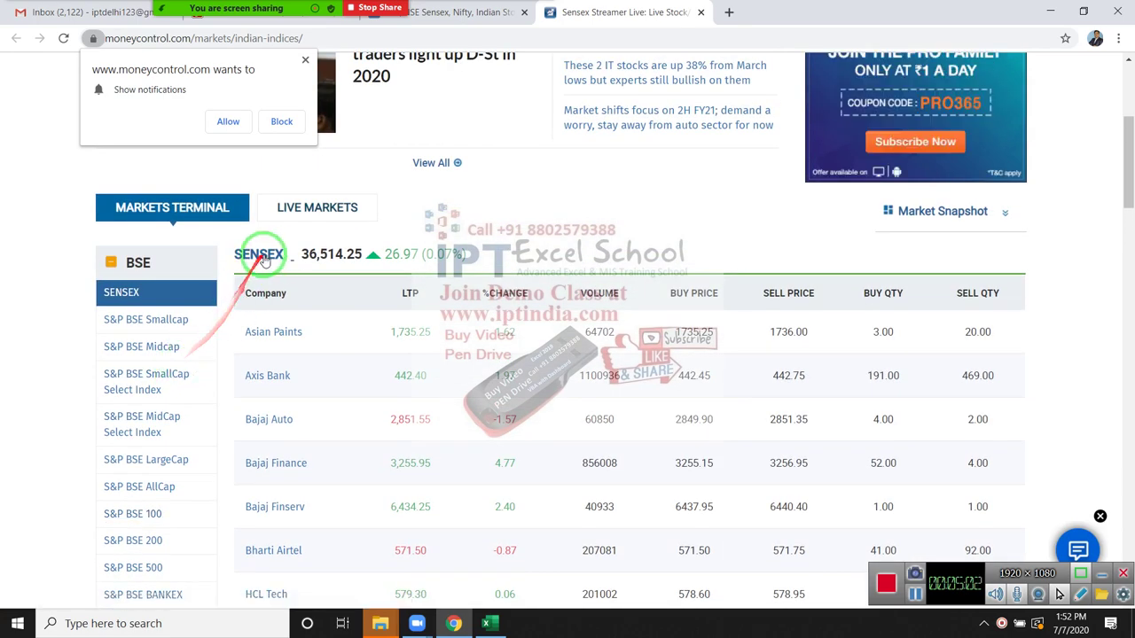
Switch to the LIVE MARKETS NSE indices and open the NIFTY 100 page.
click(303, 212)
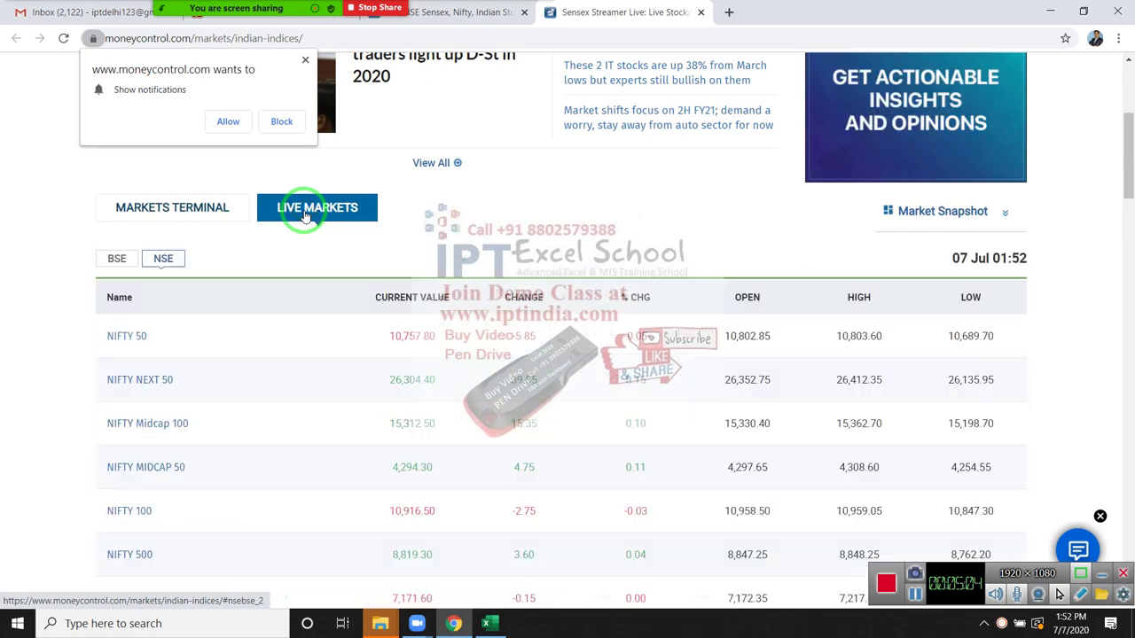
scroll(228, 431, down, 1)
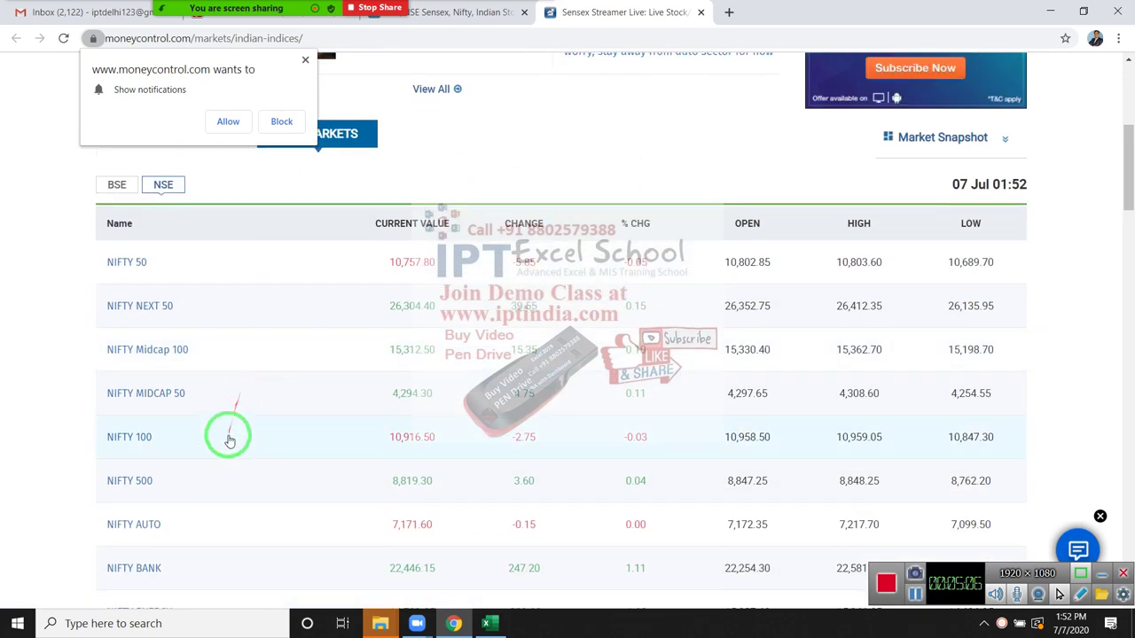
click(132, 437)
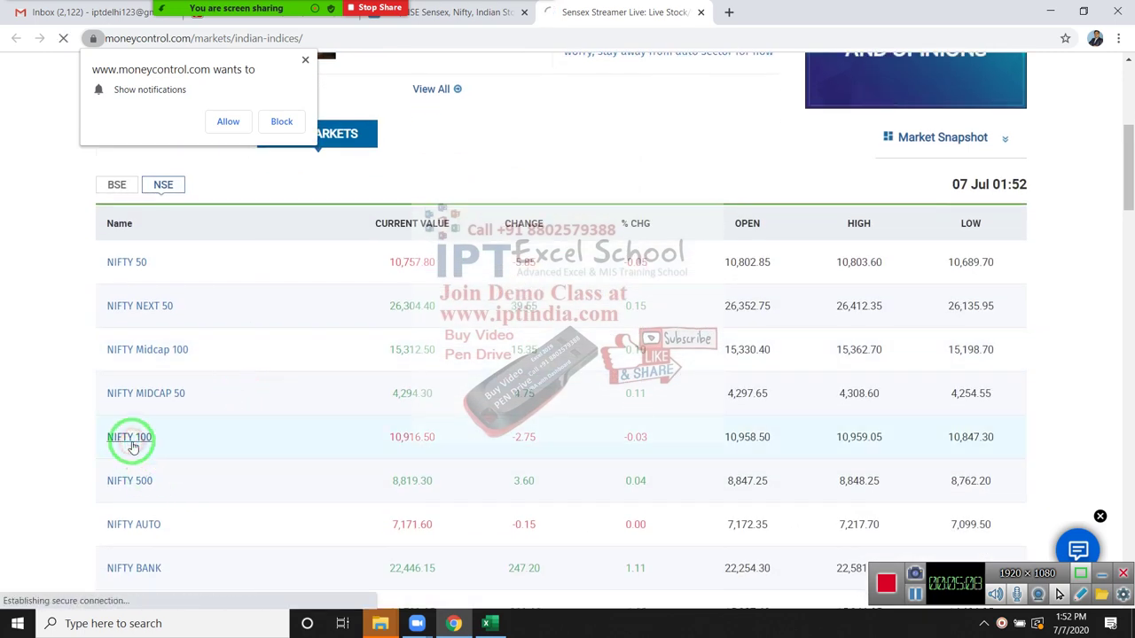
scroll(236, 428, down, 5)
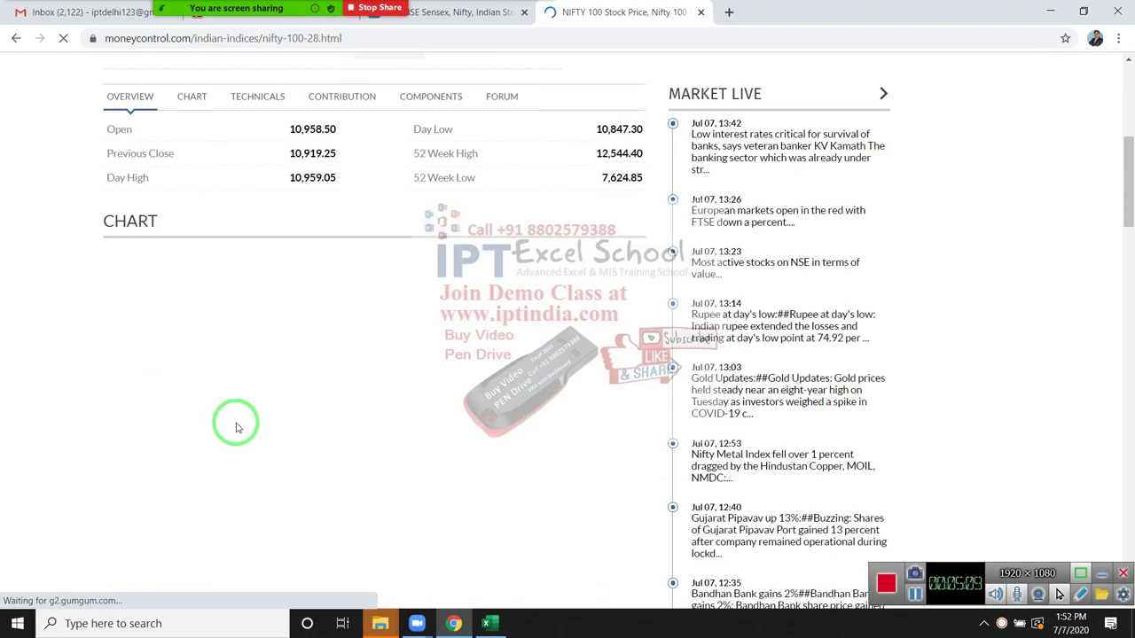
Open the full NIFTY 100 contribution table via '+ See More' under Stocks pulling Indices UP.
scroll(236, 426, up, 3)
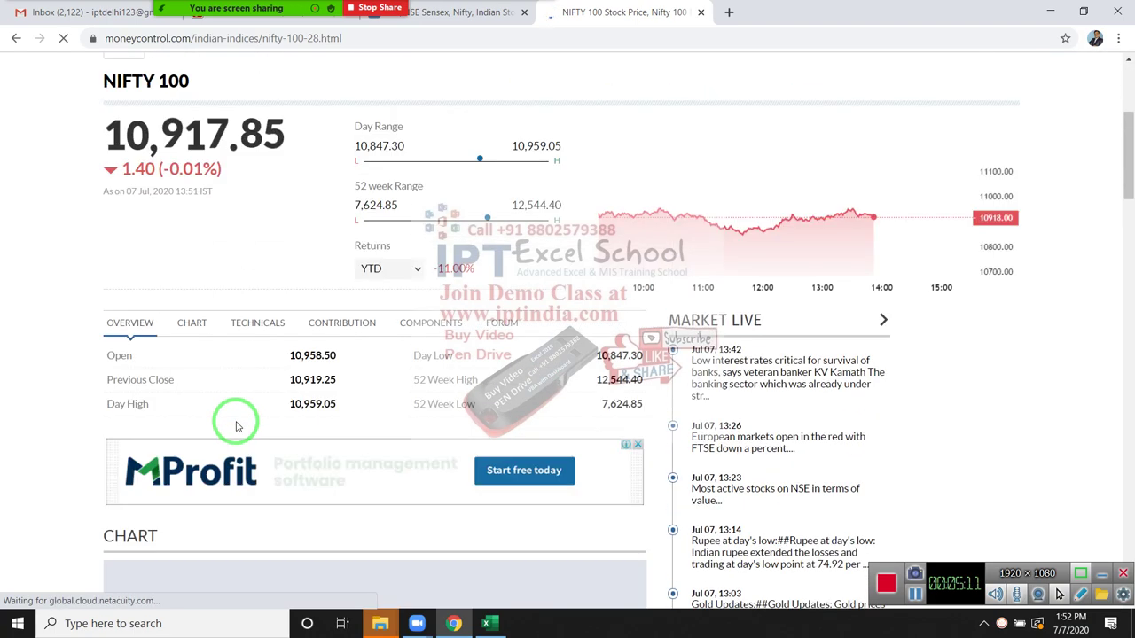
scroll(237, 422, down, 6)
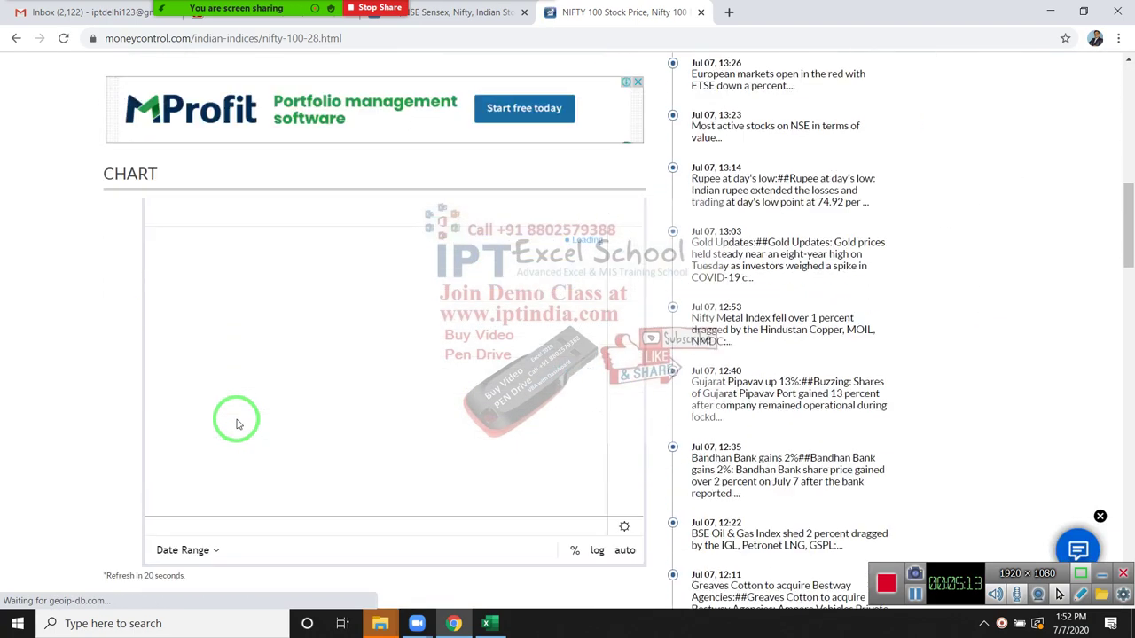
scroll(237, 420, down, 3)
scroll(236, 419, up, 4)
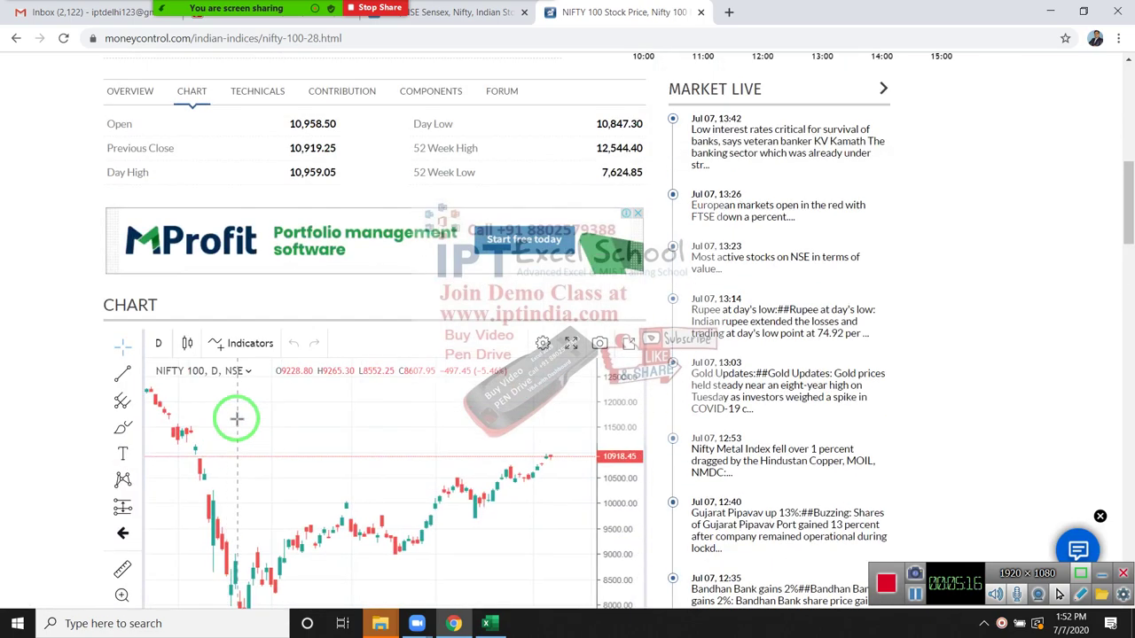
scroll(63, 362, down, 5)
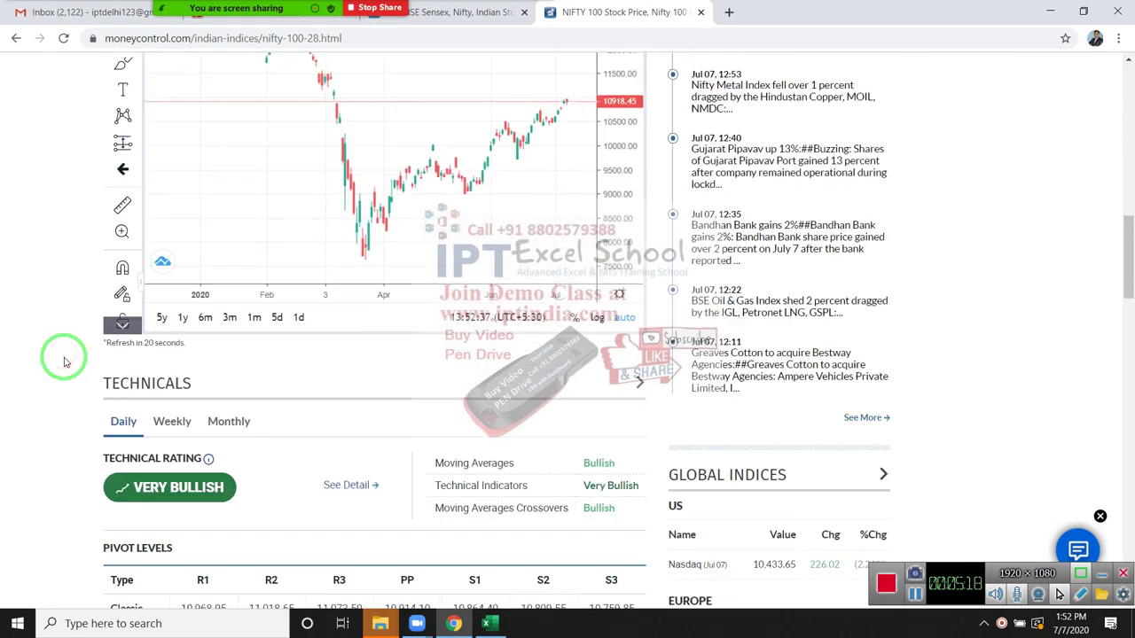
scroll(64, 362, down, 4)
scroll(64, 362, down, 3)
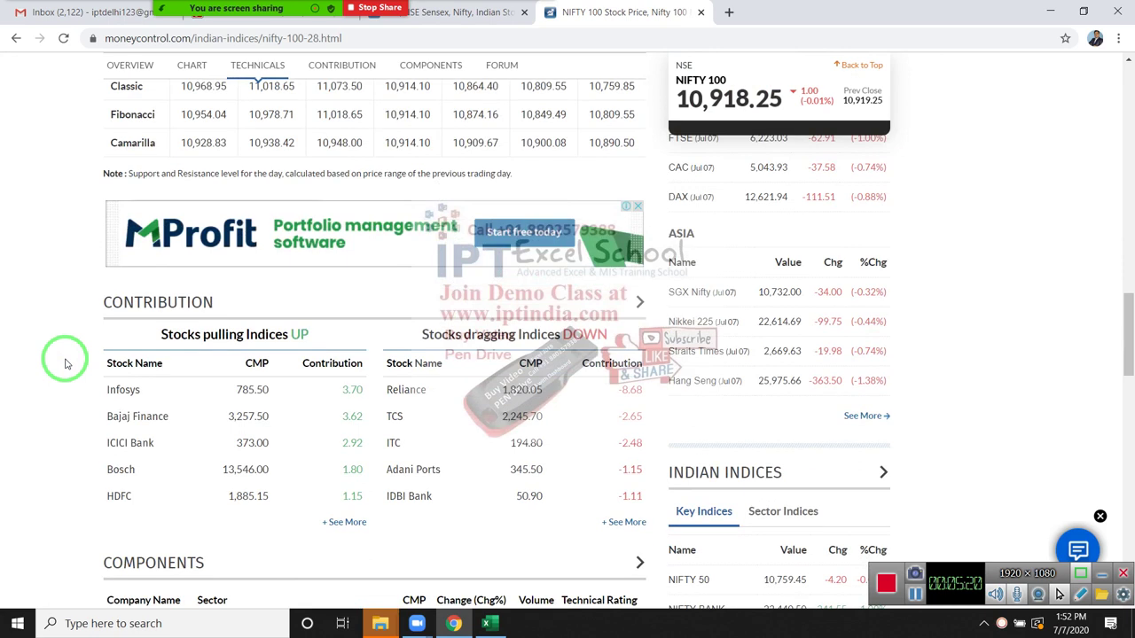
drag(292, 456, 160, 354)
drag(337, 485, 349, 544)
click(355, 531)
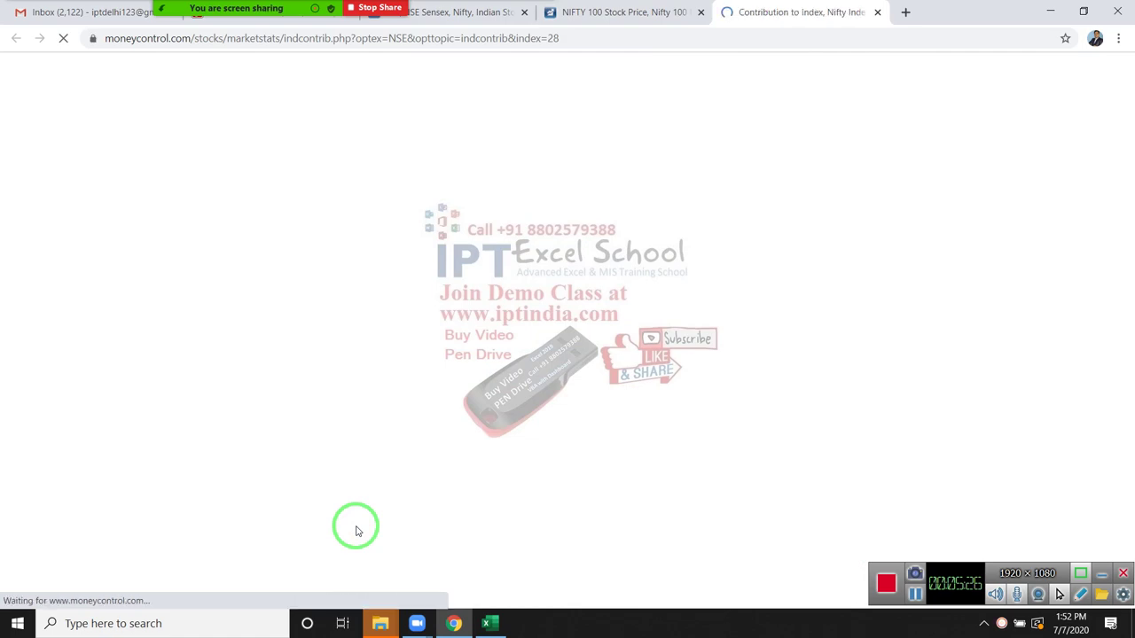
Select the contribution page's URL, switch back to Excel, and right-click the price table.
scroll(367, 498, down, 4)
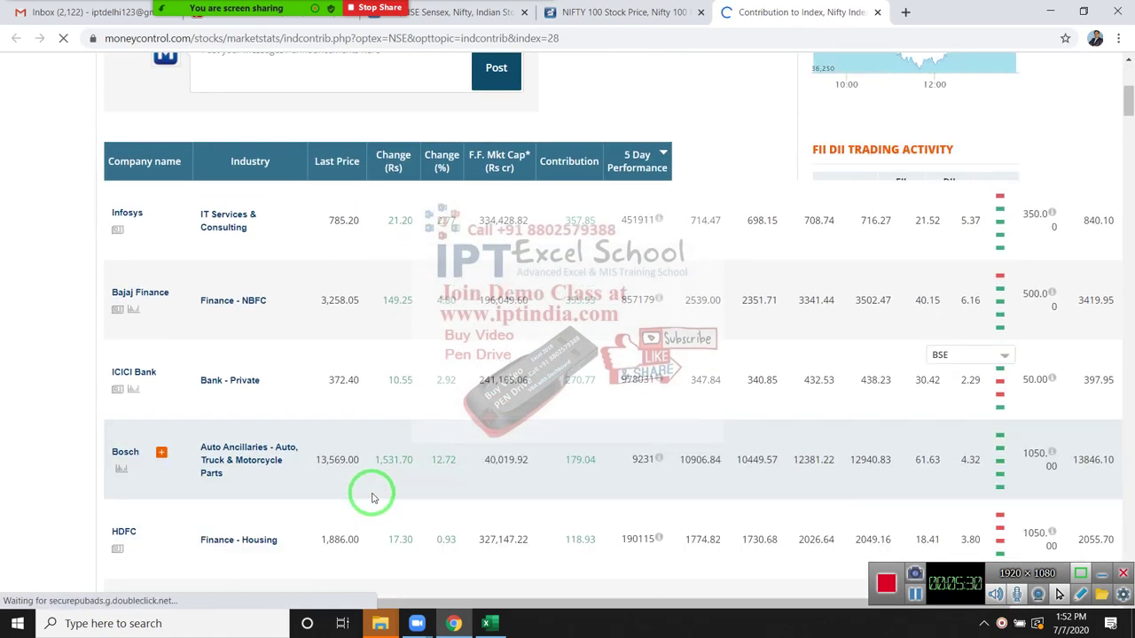
scroll(369, 478, down, 3)
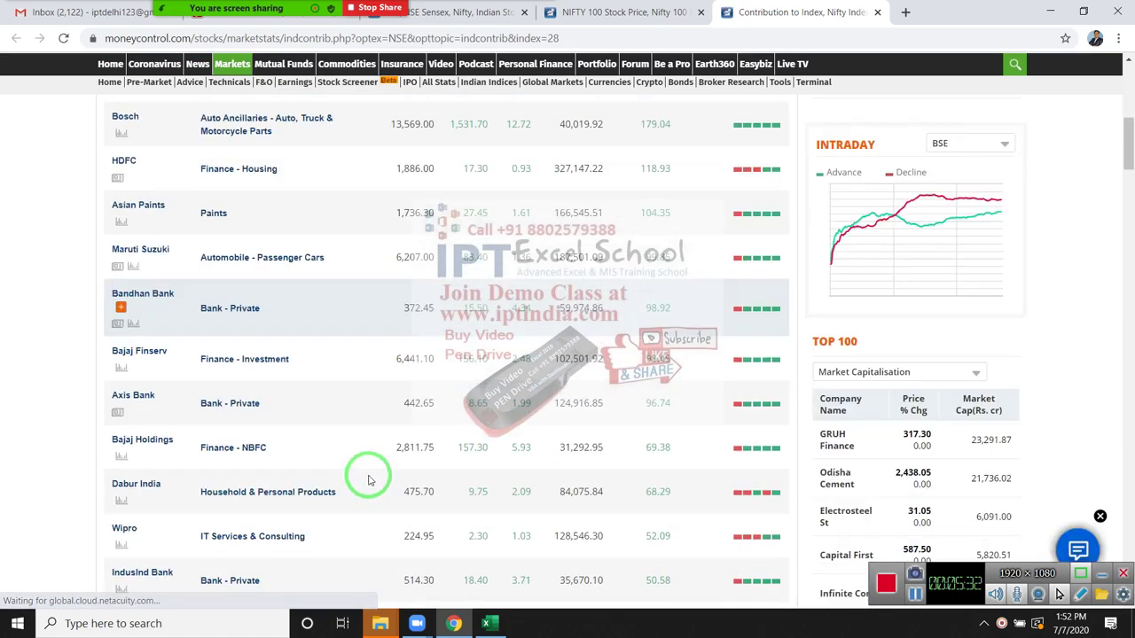
scroll(363, 461, down, 1)
click(326, 40)
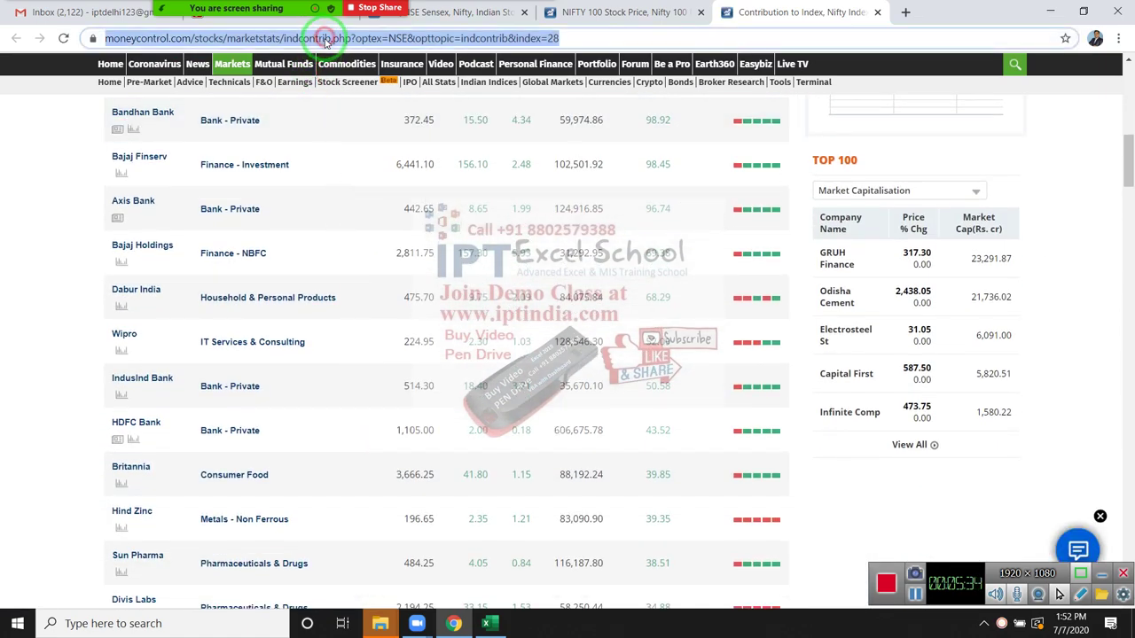
key(alt+Tab)
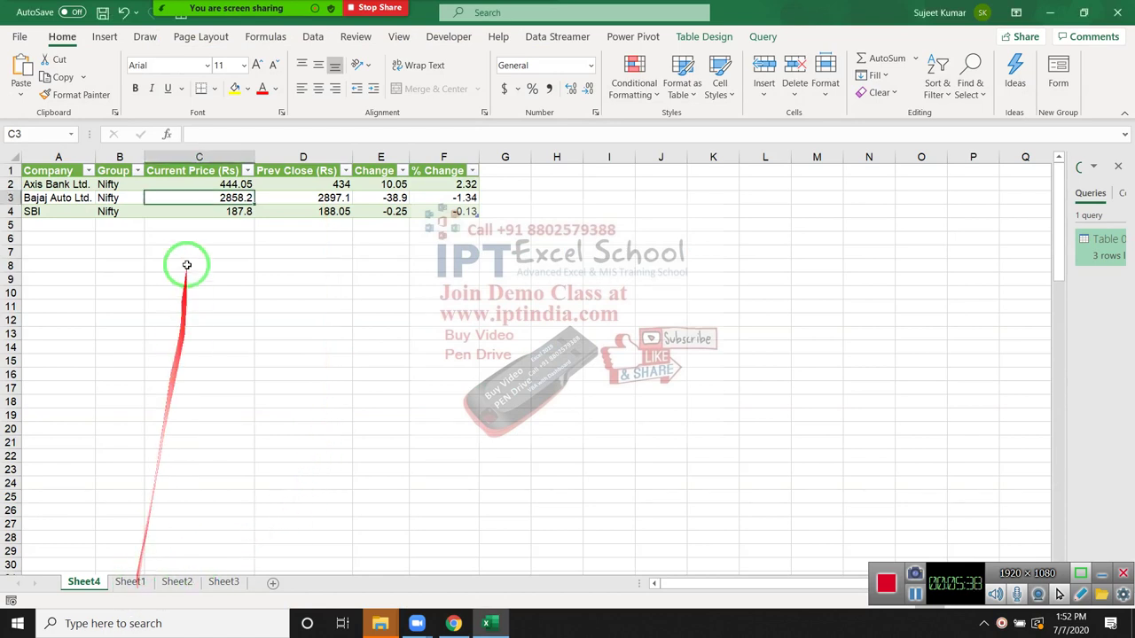
right_click(197, 196)
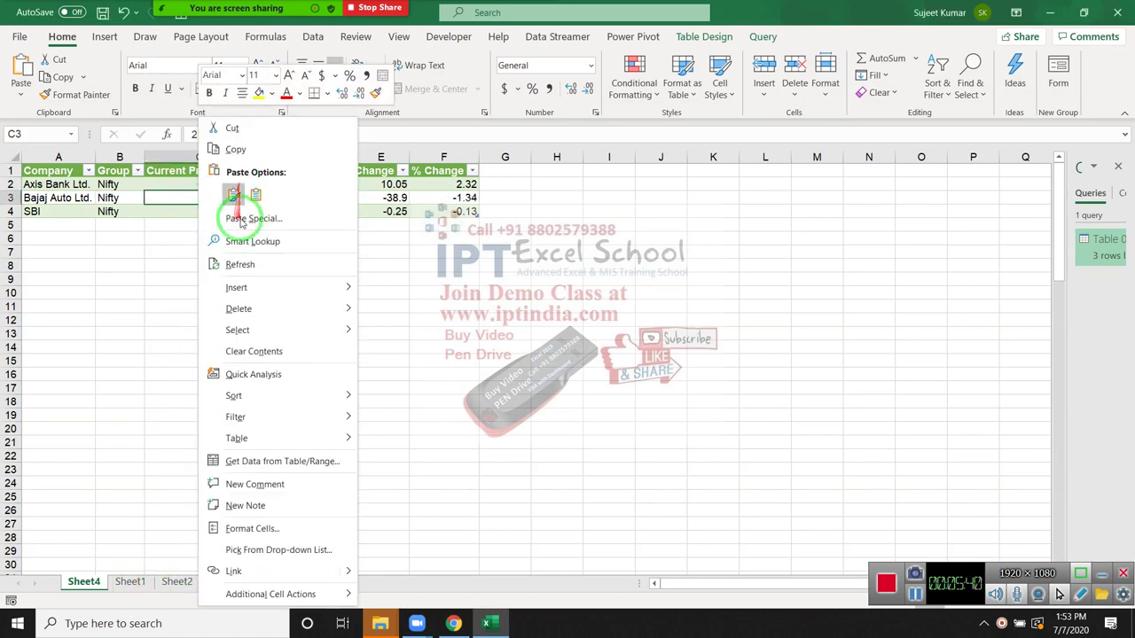
Refresh the three-company query (prices 444.05, 2858.2, 187.8) and move to Sheet1.
click(241, 266)
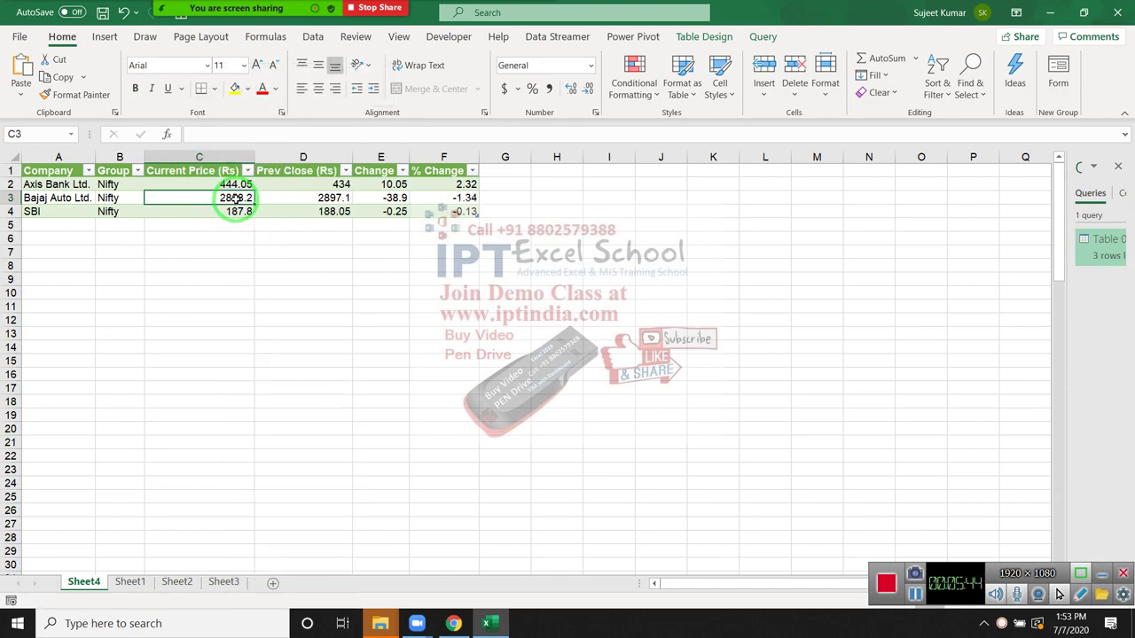
click(124, 581)
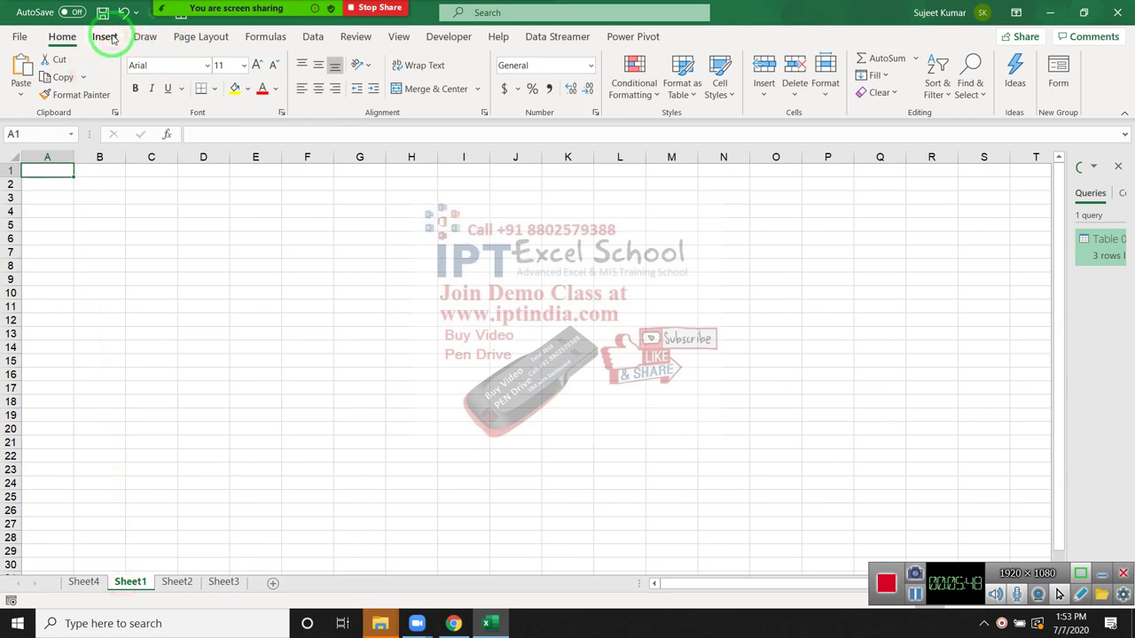
Start a From Web import of the moneycontrol indcontrib page and view that page in Chrome.
click(312, 39)
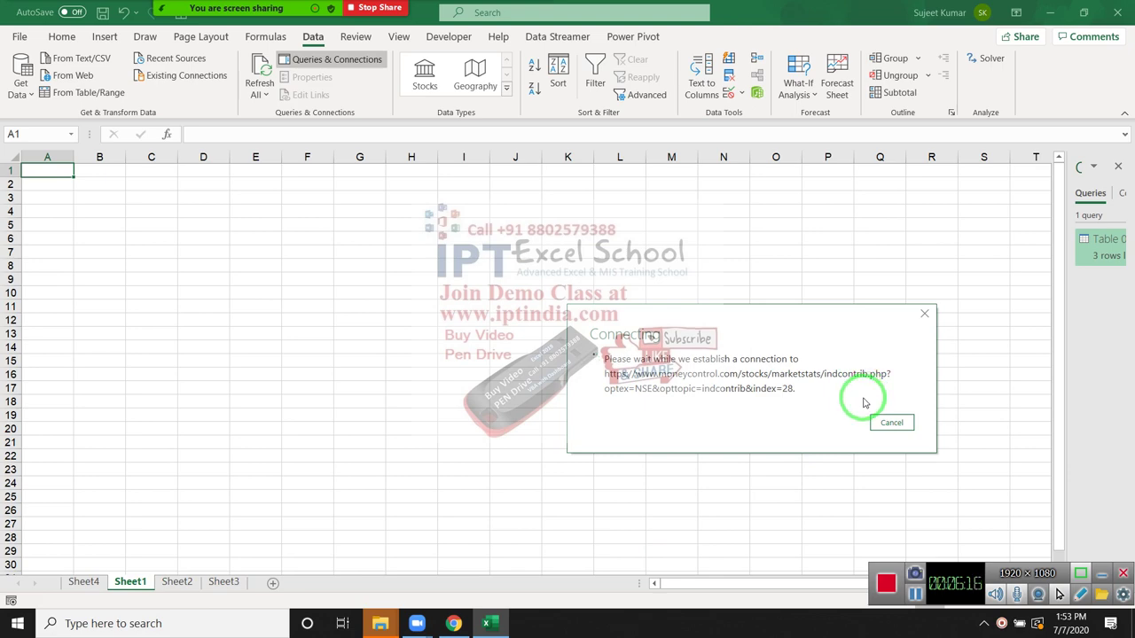
click(454, 624)
scroll(334, 422, down, 4)
scroll(341, 432, up, 4)
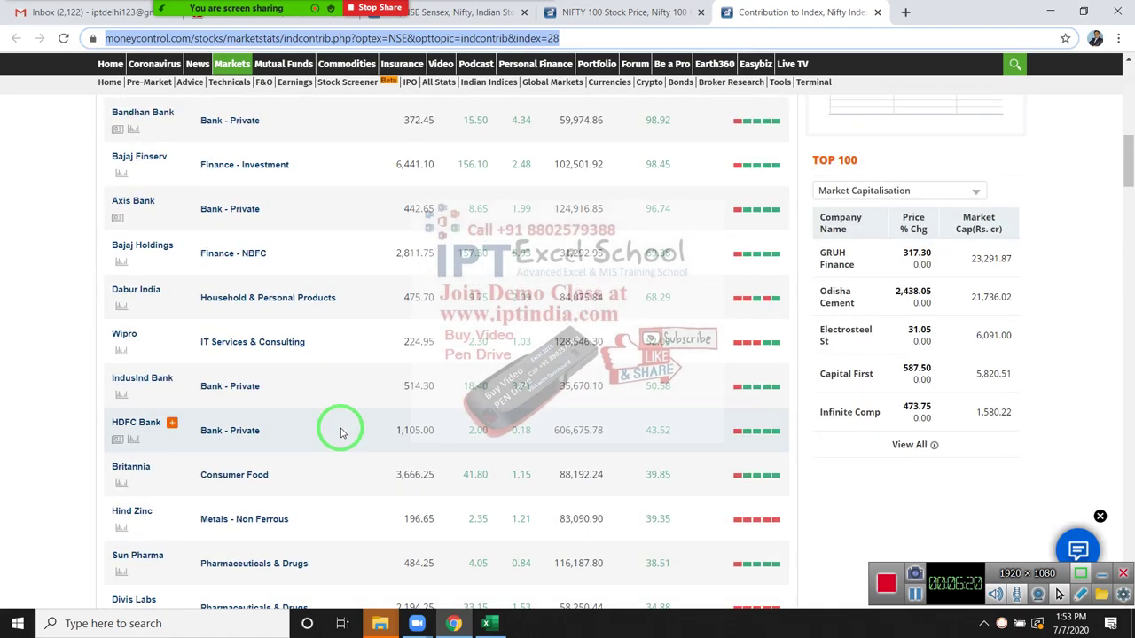
scroll(340, 432, up, 8)
scroll(344, 433, down, 3)
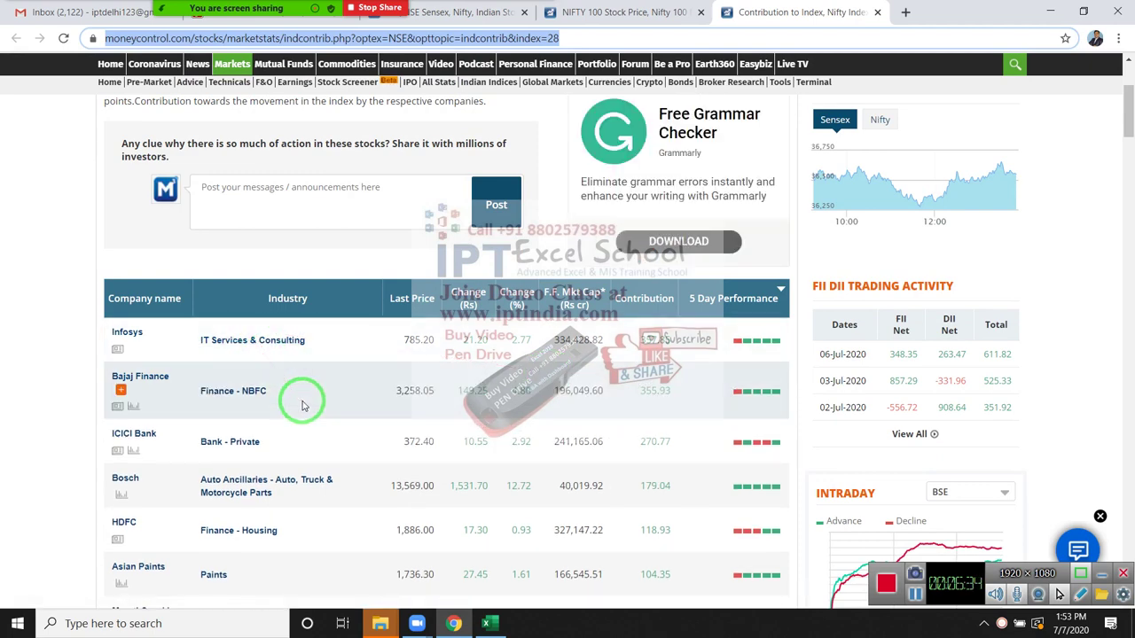
scroll(301, 401, down, 3)
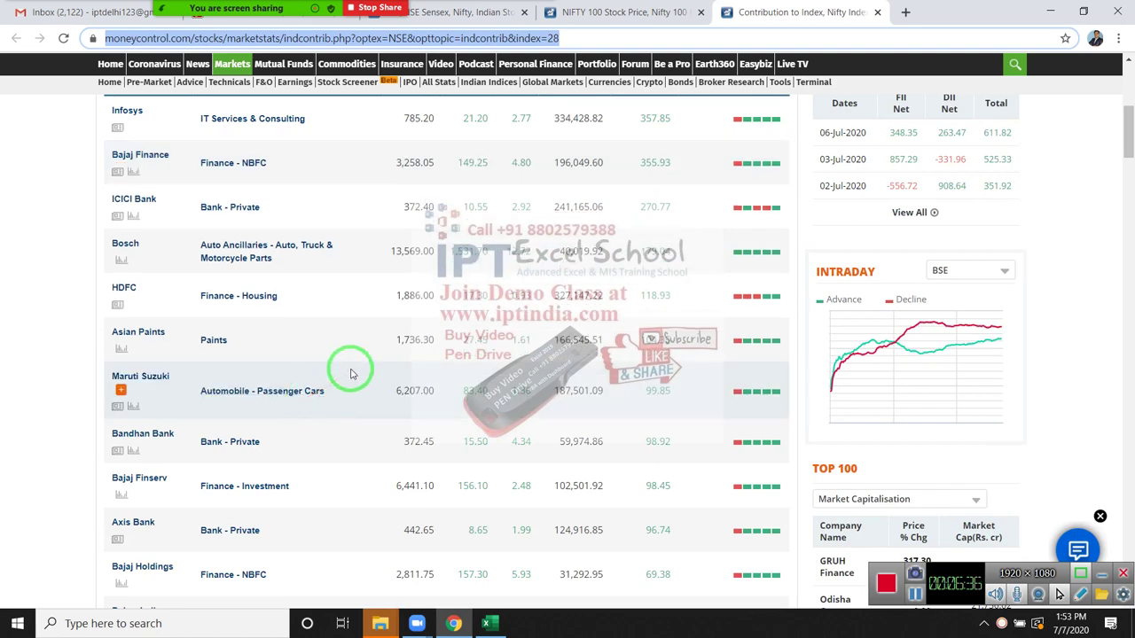
scroll(350, 373, down, 3)
scroll(351, 373, down, 2)
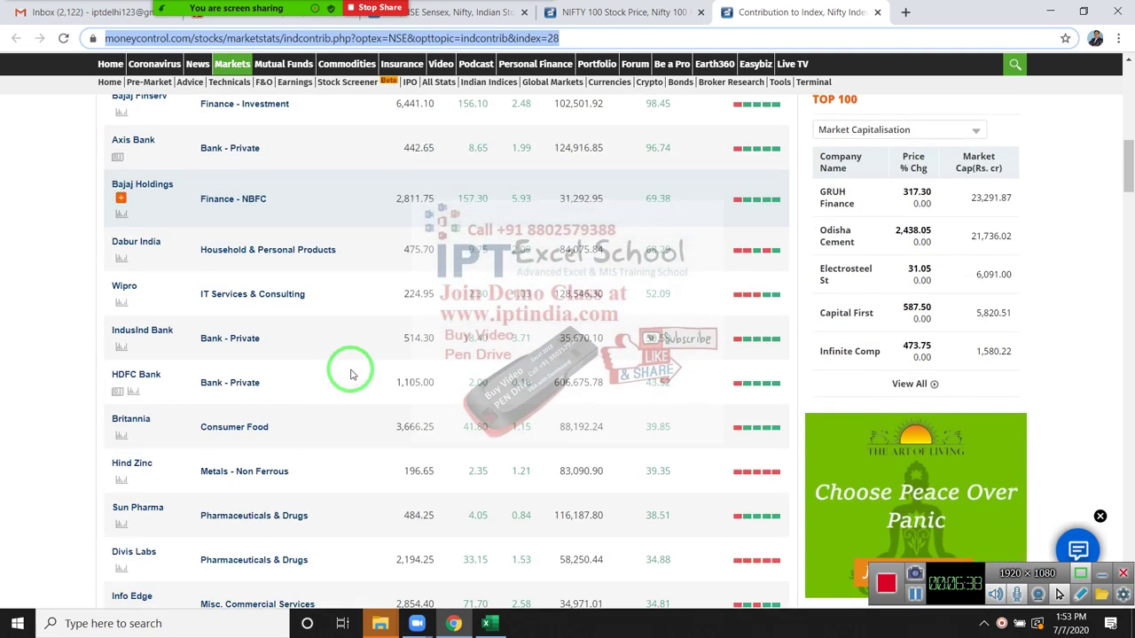
scroll(351, 373, down, 2)
click(487, 621)
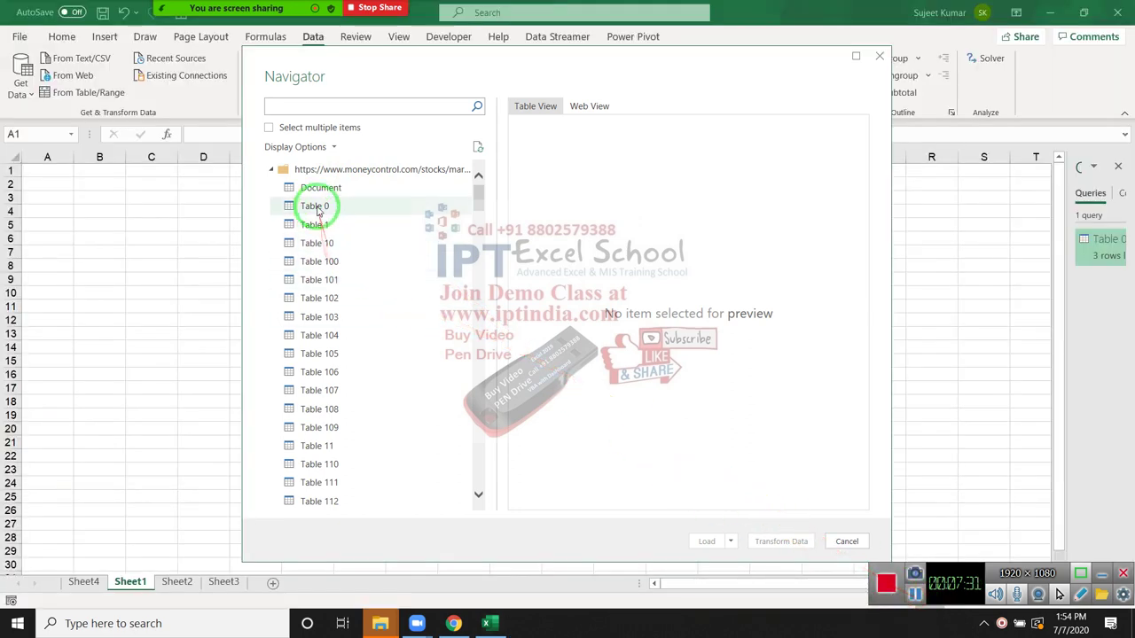
Preview Table 0 in the Navigator and open it in Power Query as Table 0 (2).
click(315, 208)
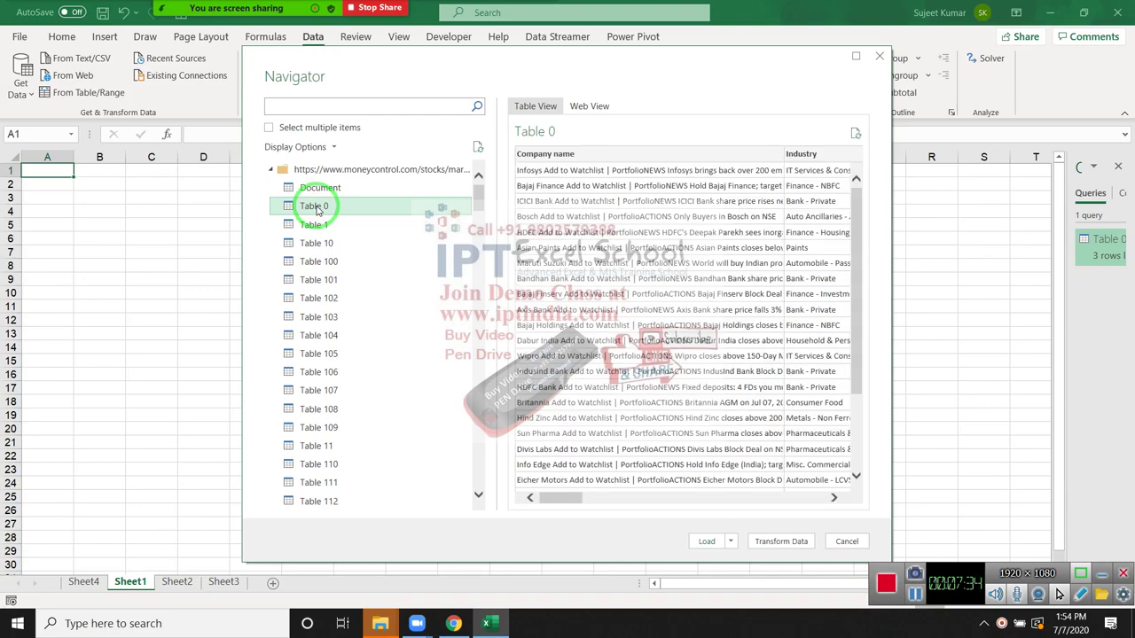
drag(560, 497, 807, 498)
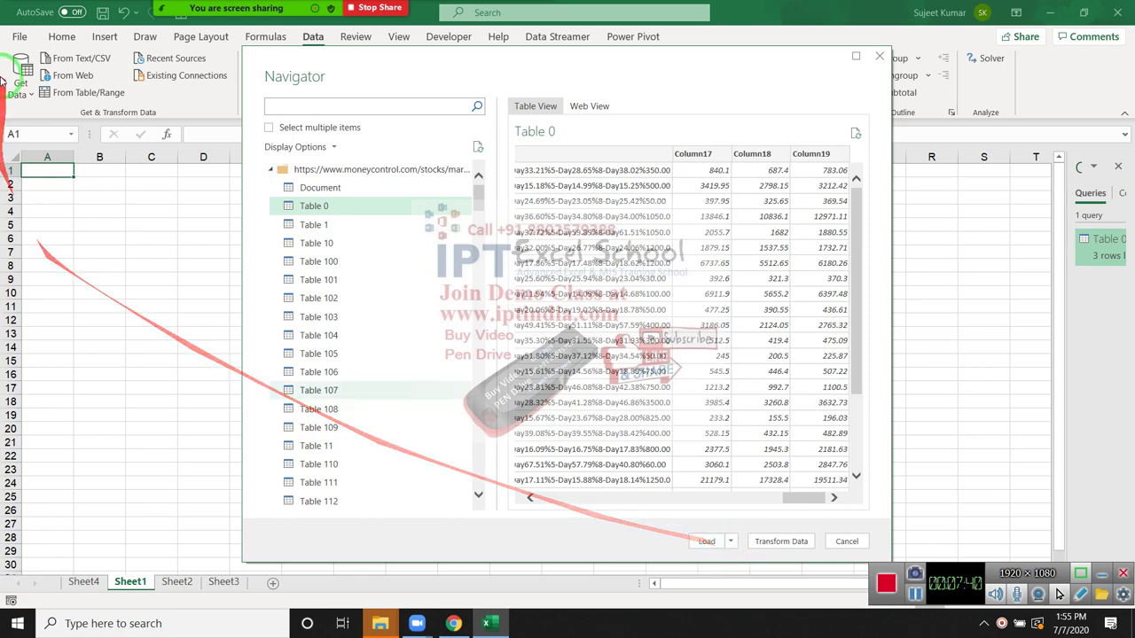
click(794, 544)
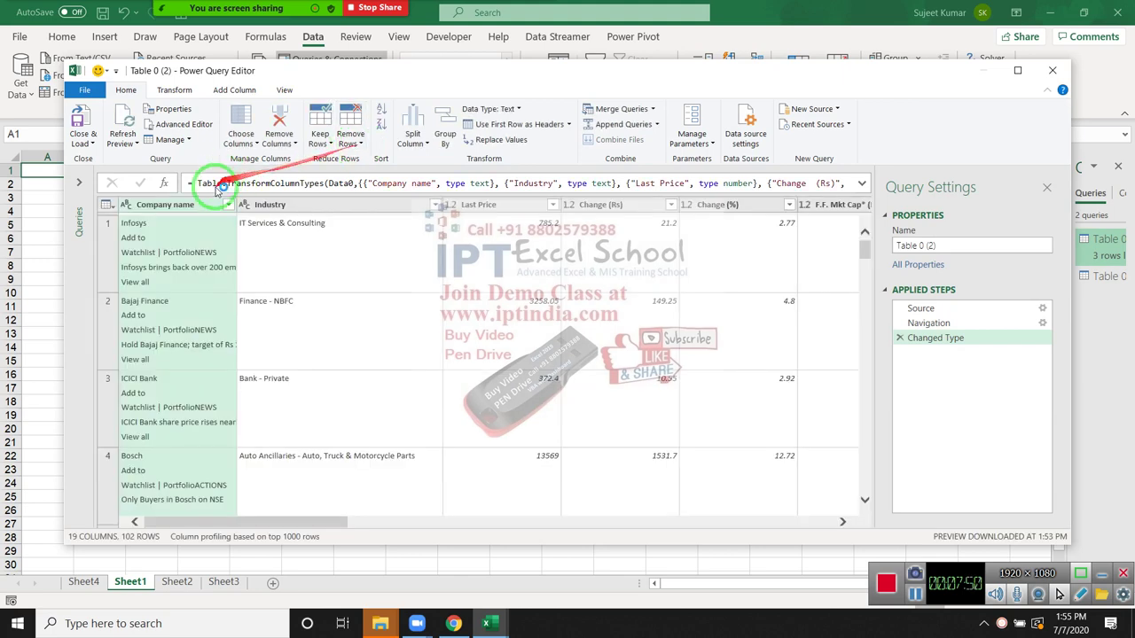
Clear all companies in the Company name filter and tick Axis Bank.
click(227, 205)
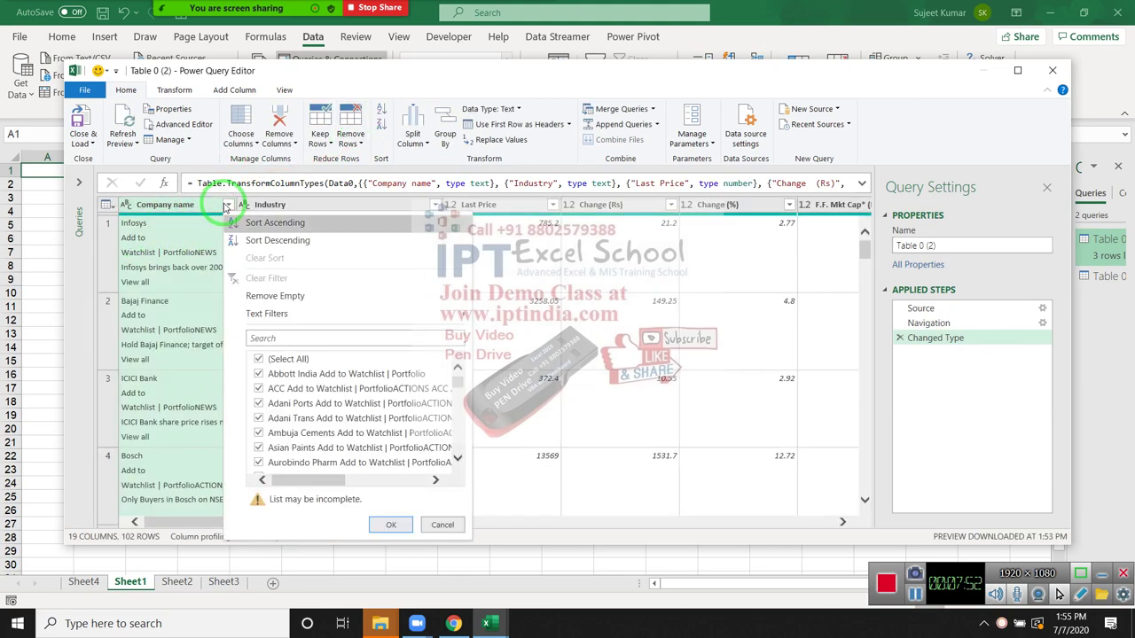
click(259, 358)
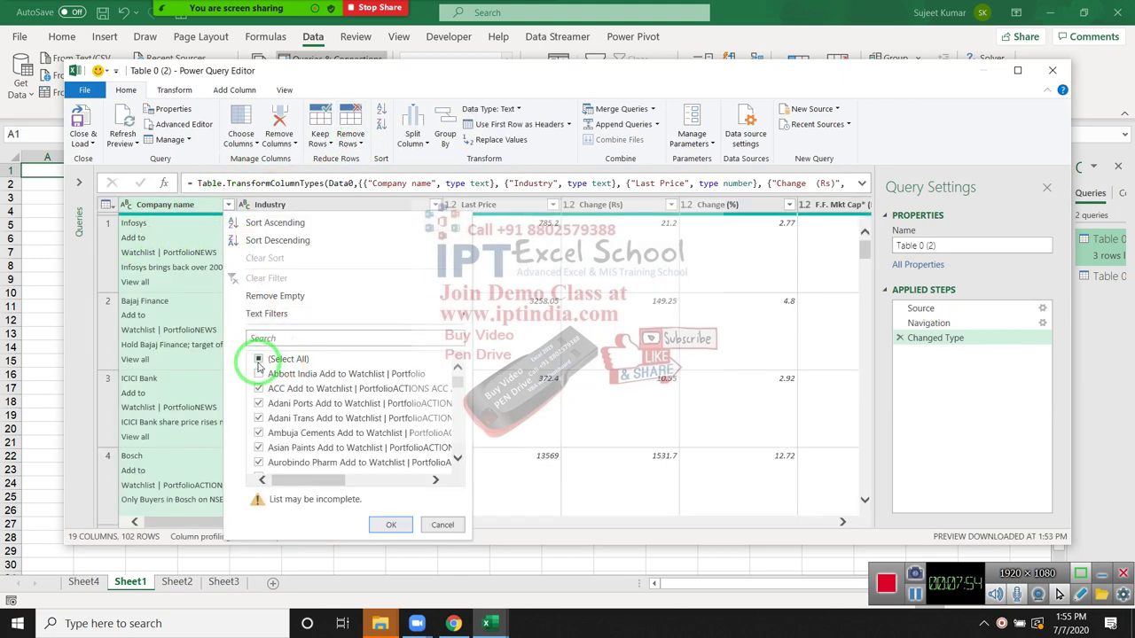
scroll(273, 390, down, 2)
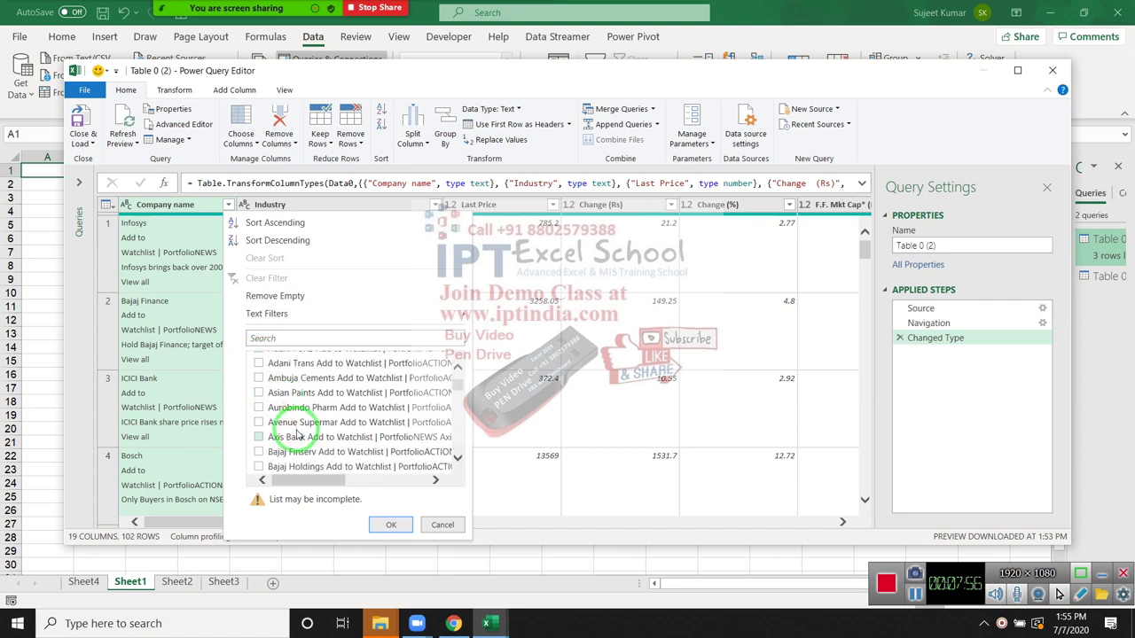
click(255, 438)
Also tick SBI, apply the filter, and Close & Load the query.
scroll(266, 417, down, 2)
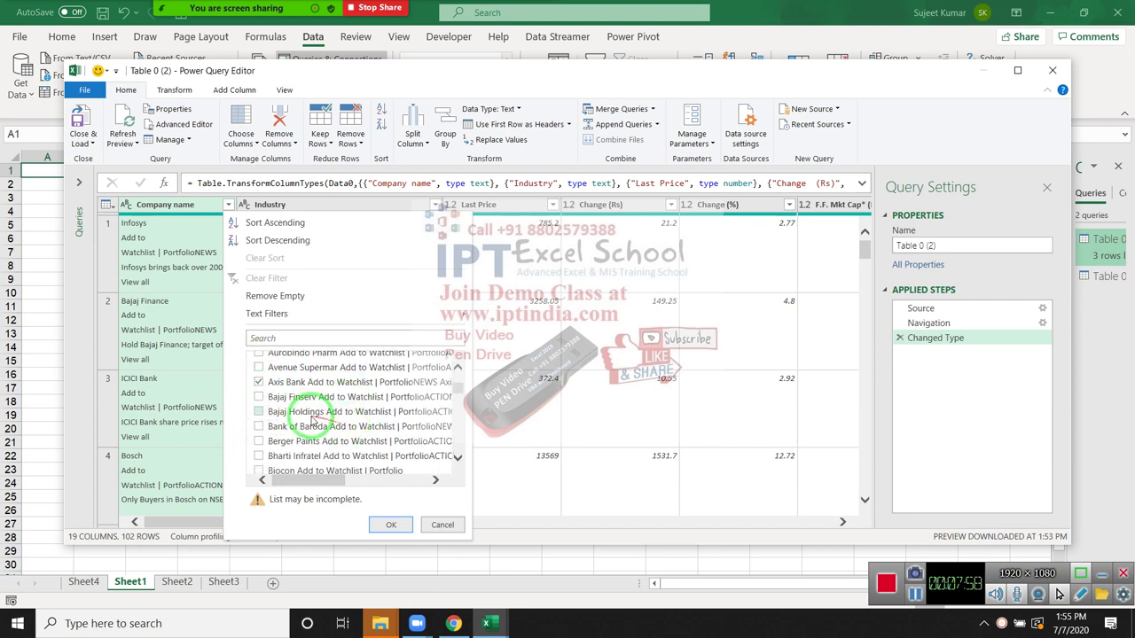
scroll(312, 425, down, 1)
click(312, 434)
scroll(312, 434, down, 2)
scroll(315, 436, down, 3)
scroll(315, 436, down, 2)
click(316, 438)
scroll(318, 438, down, 2)
scroll(318, 438, down, 3)
scroll(319, 438, down, 2)
click(321, 438)
scroll(321, 438, down, 2)
scroll(321, 438, down, 2)
scroll(323, 438, down, 1)
click(322, 438)
scroll(325, 438, down, 1)
scroll(323, 438, down, 3)
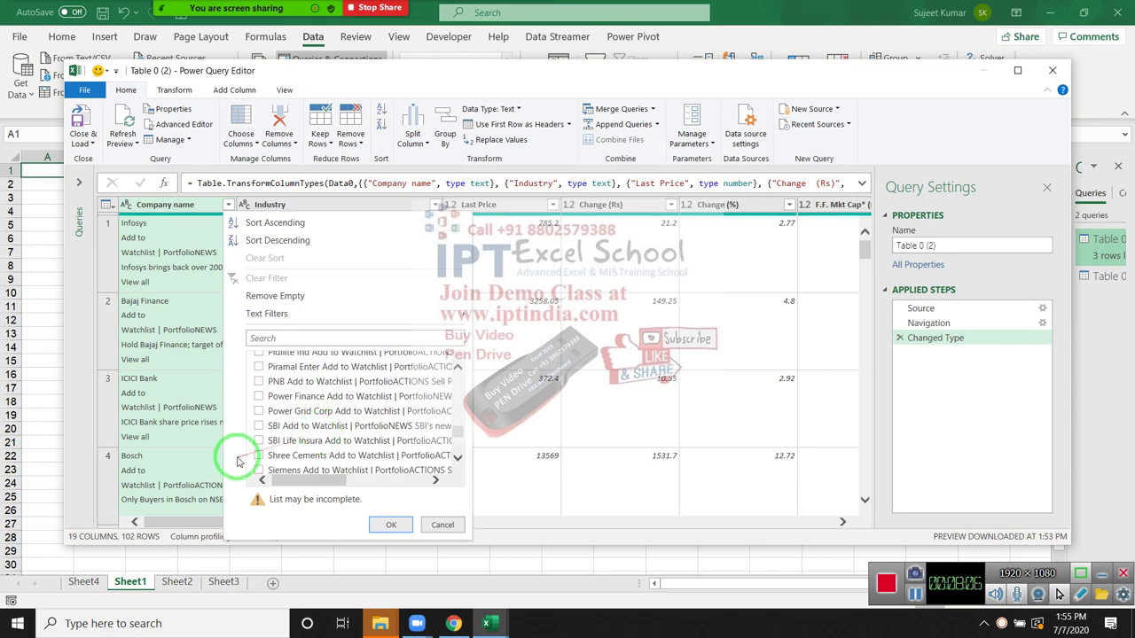
click(258, 426)
click(383, 523)
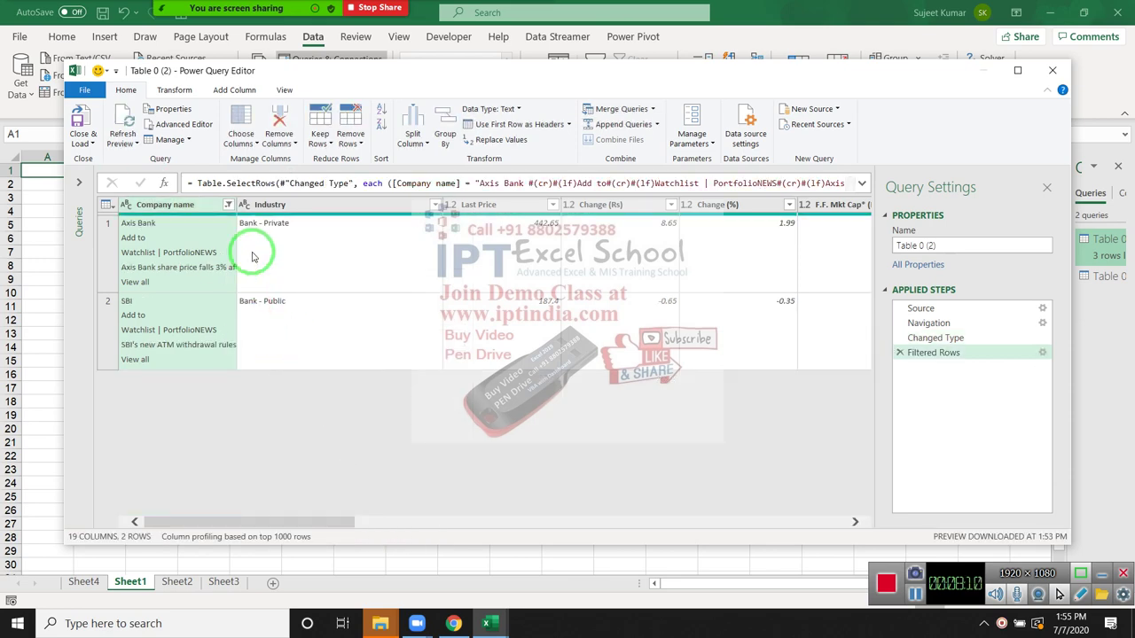
click(78, 118)
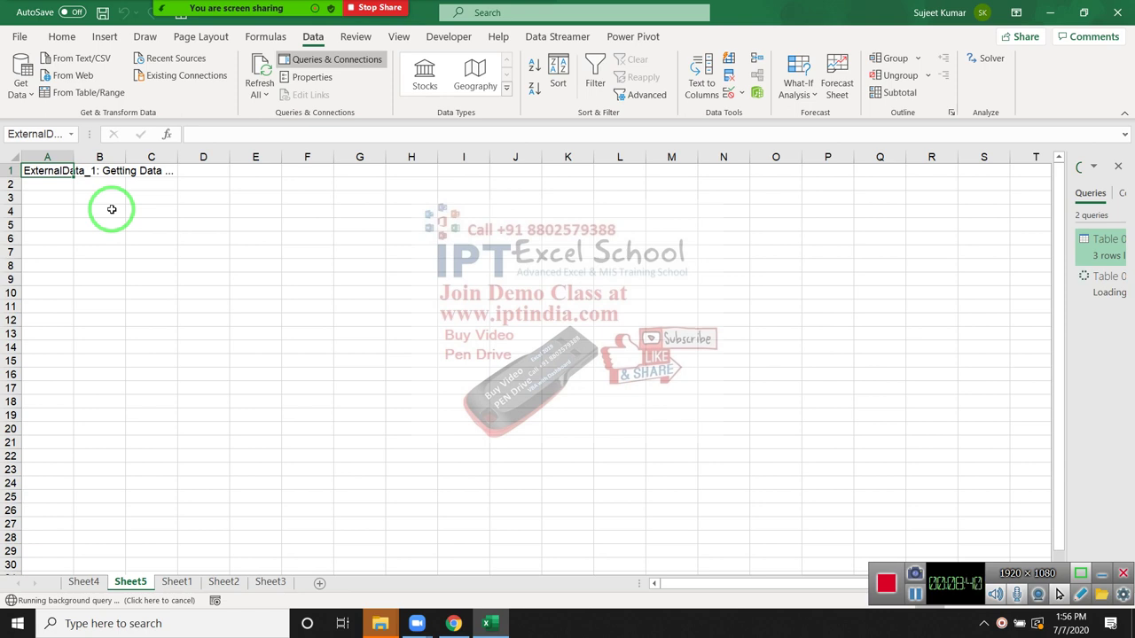
Check the loaded Sheet5 table, where Axis Bank's Last Price in C2 reads 443.15.
click(533, 17)
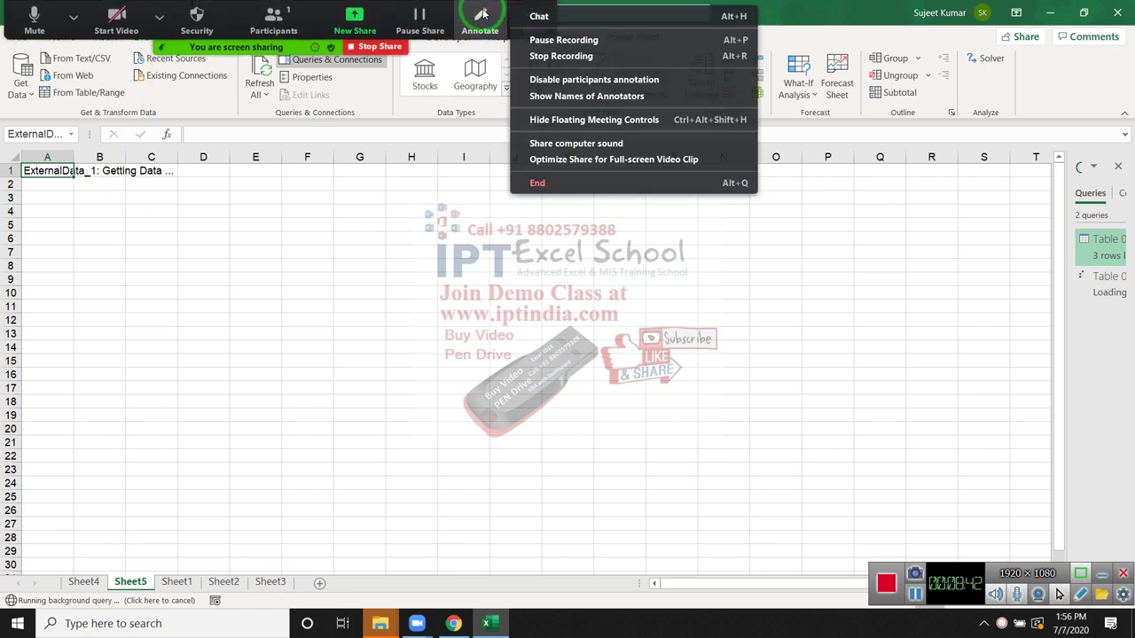
drag(483, 16, 312, 325)
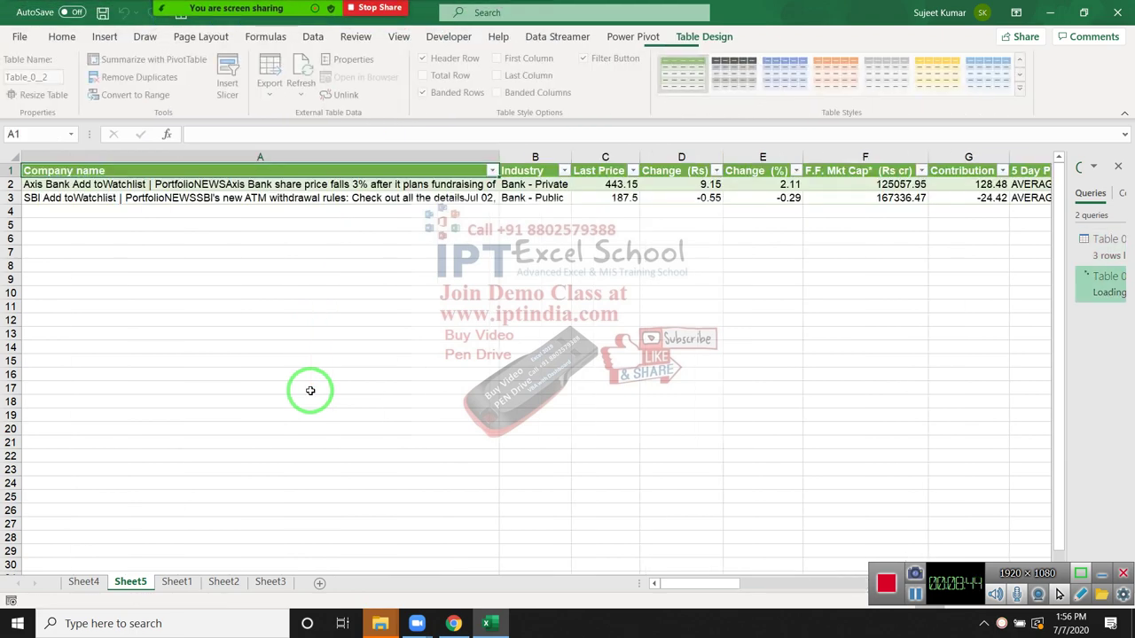
click(621, 184)
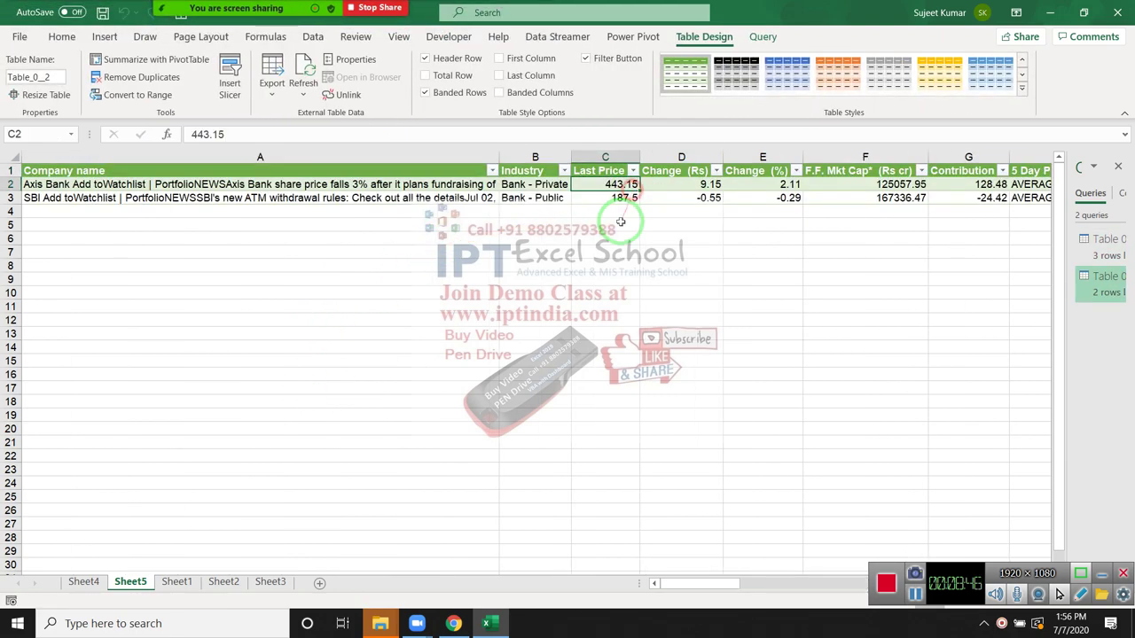
Refresh the Sheet4 stock table from C2 to update its prices.
click(84, 582)
click(204, 185)
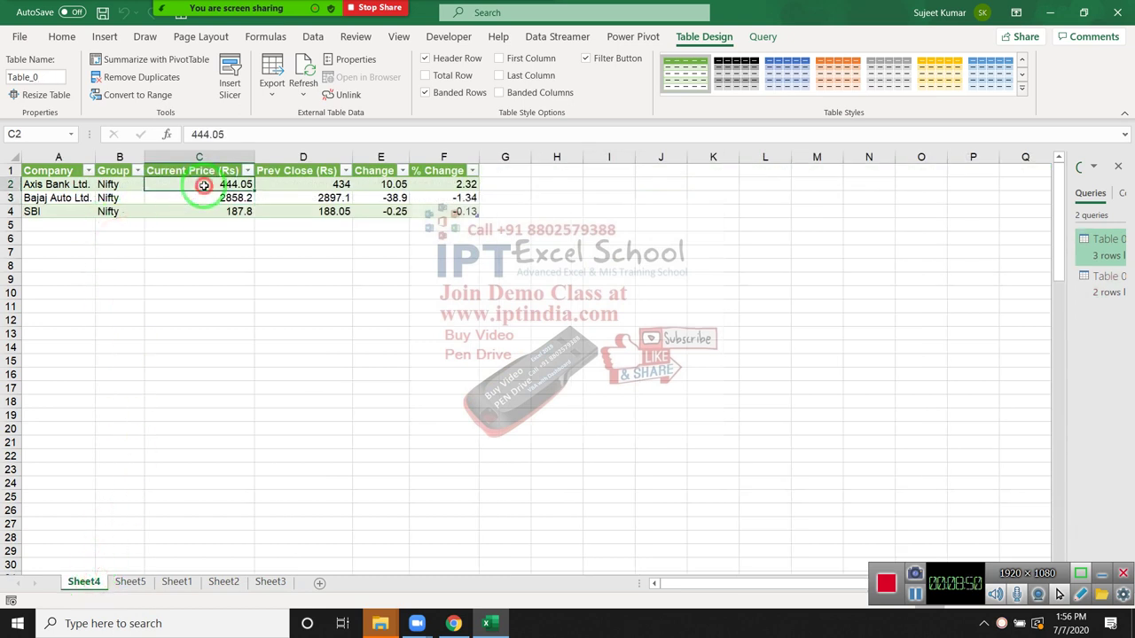
right_click(203, 184)
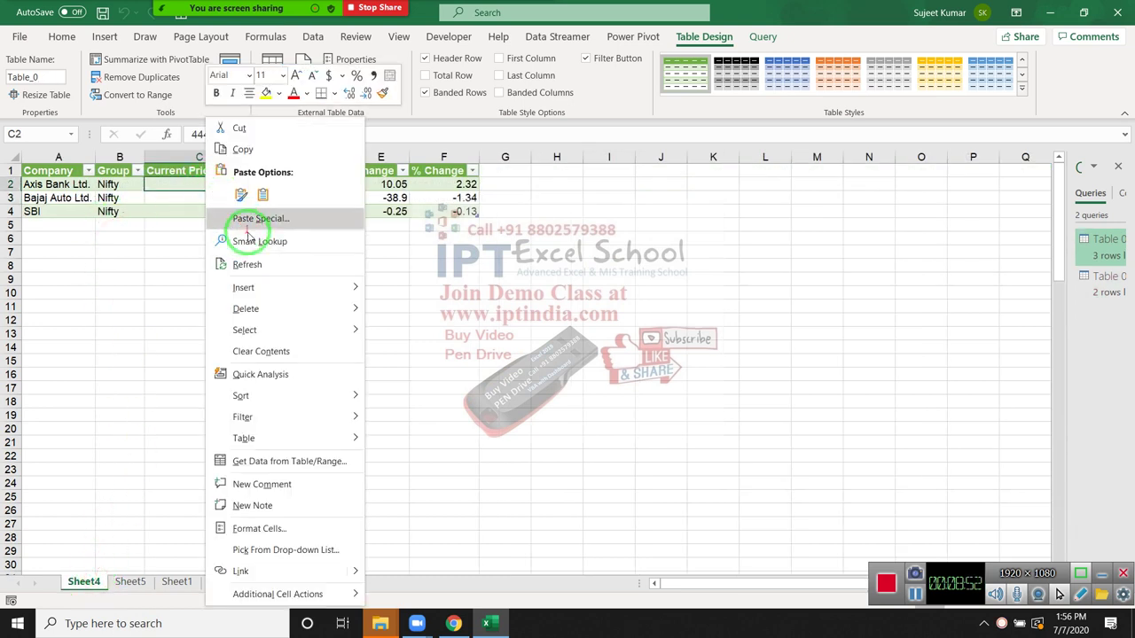
click(248, 266)
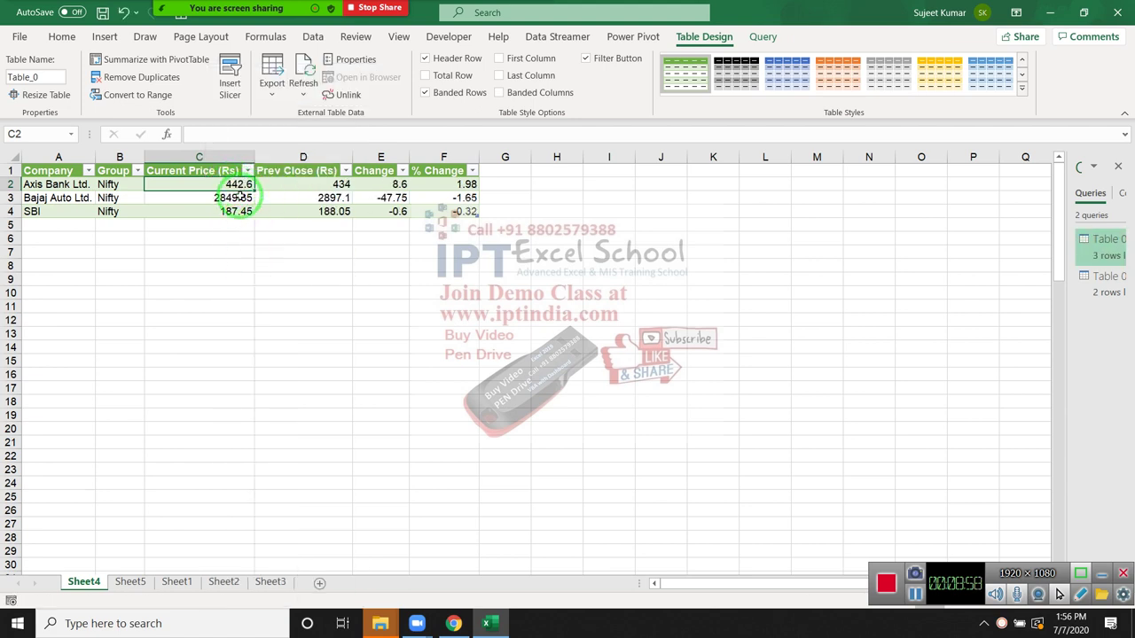
Delete Sheet5 and return to the Sheet4 stock table.
click(134, 583)
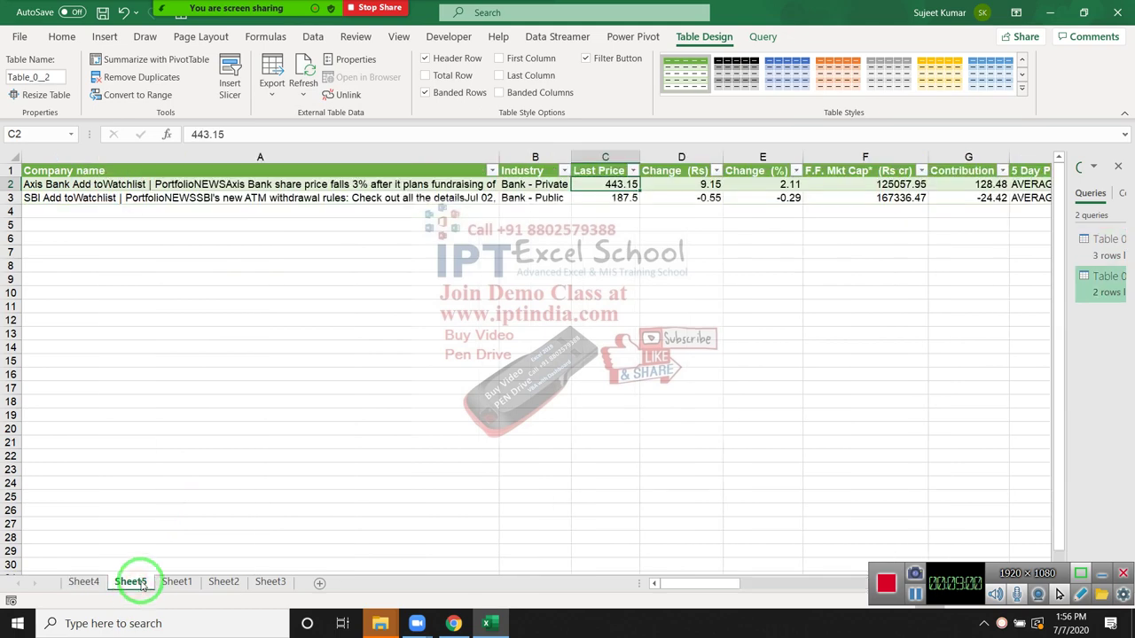
right_click(140, 585)
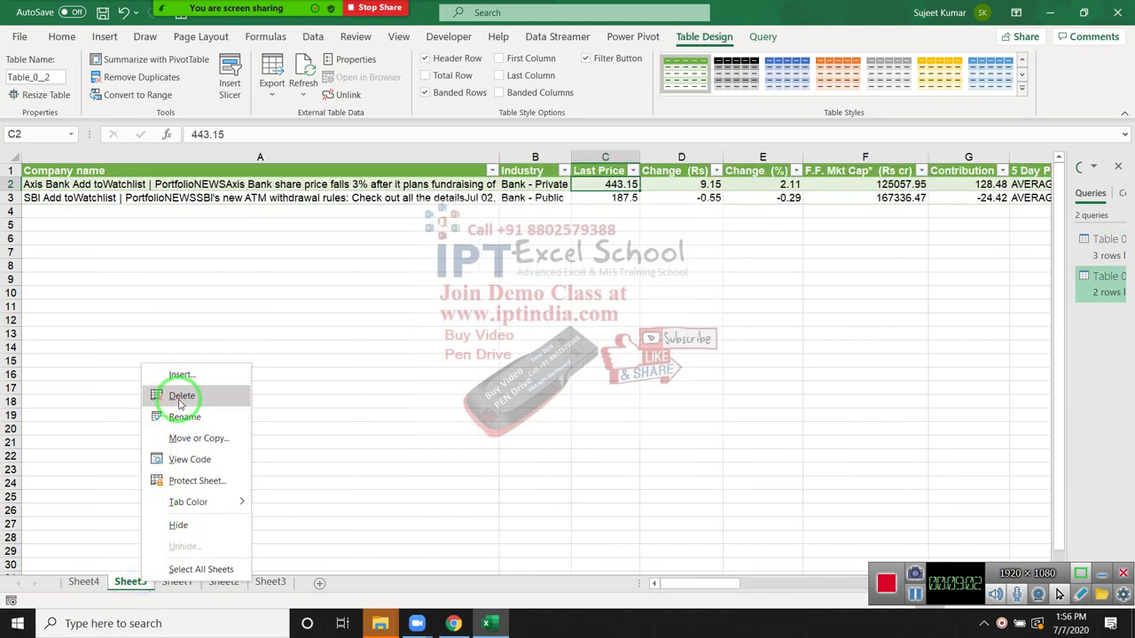
click(178, 401)
click(560, 353)
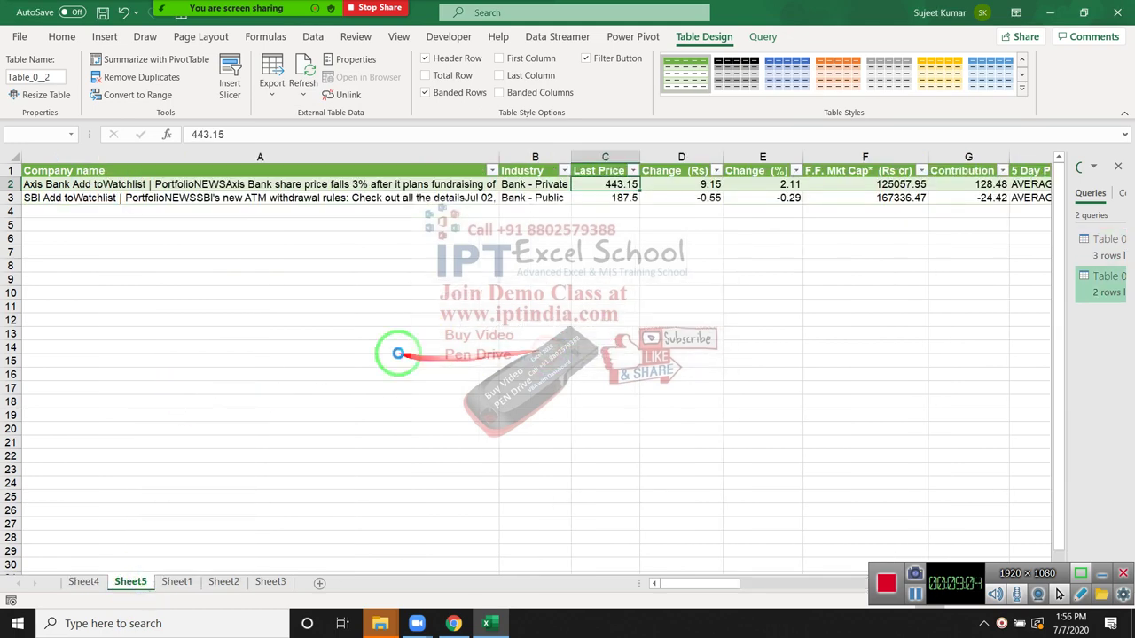
click(85, 582)
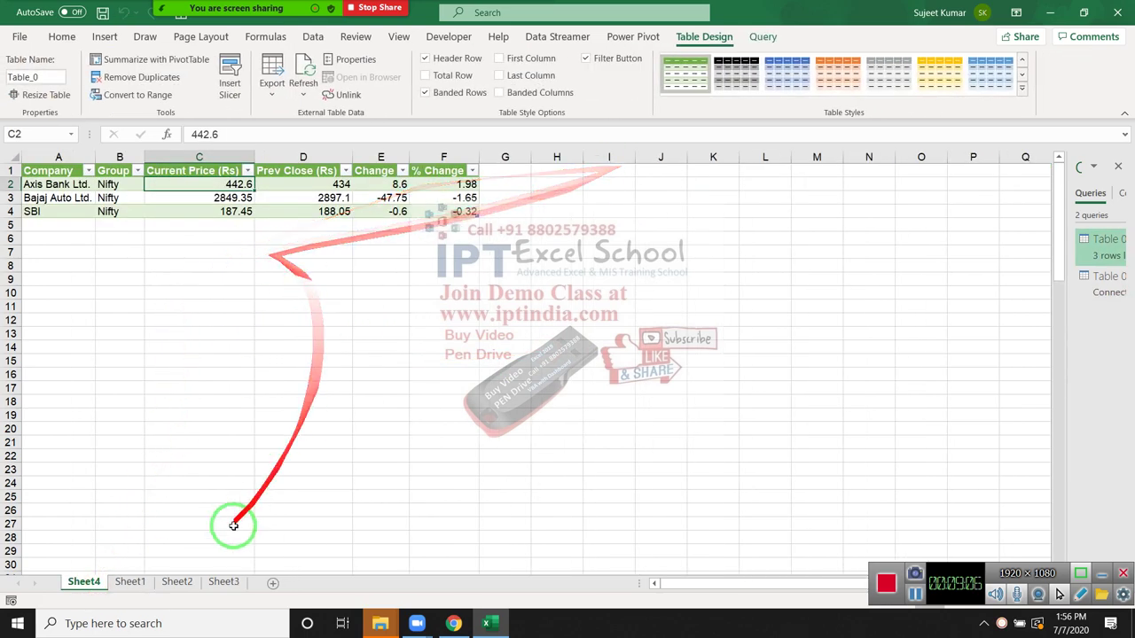
click(1106, 289)
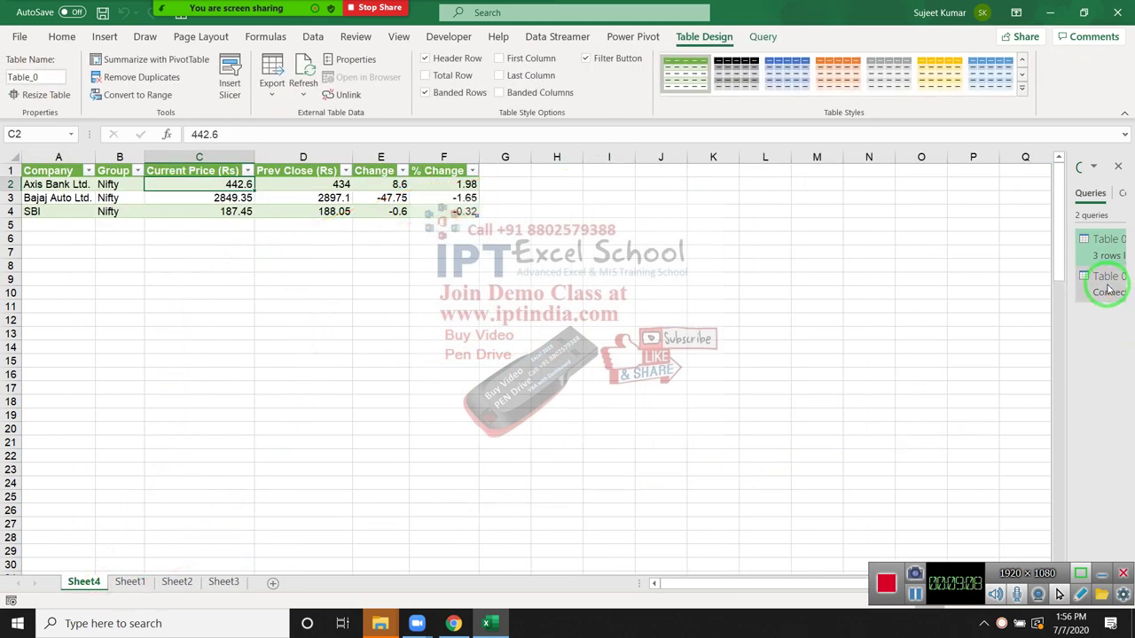
Delete the Table 0 (2) query from Queries & Connections and show the empty Sheet1.
right_click(1105, 287)
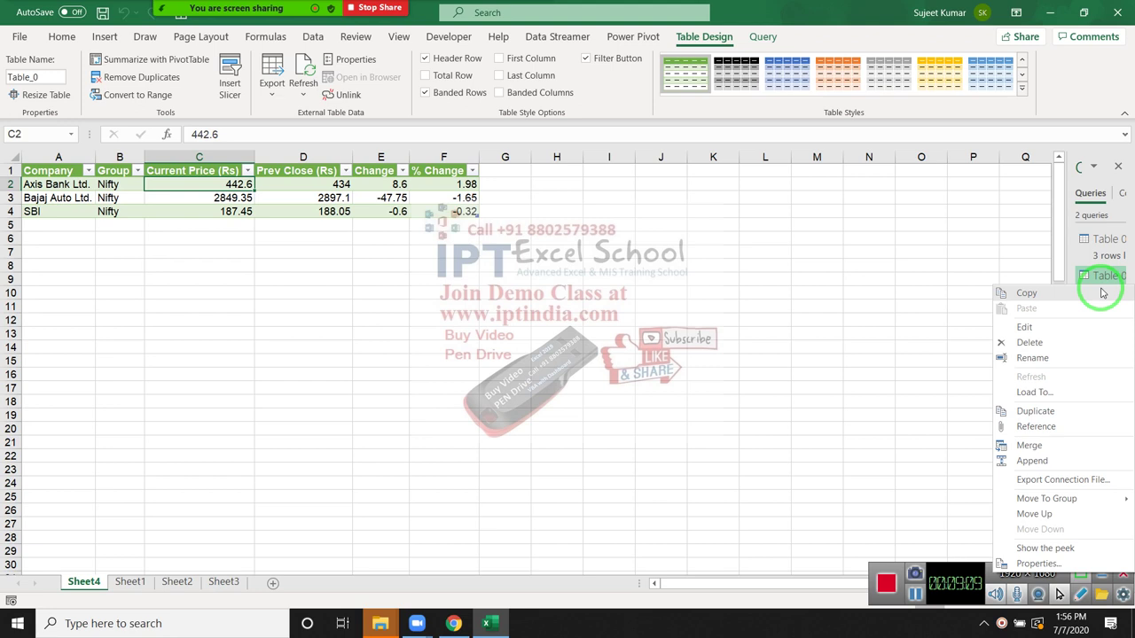
click(1052, 342)
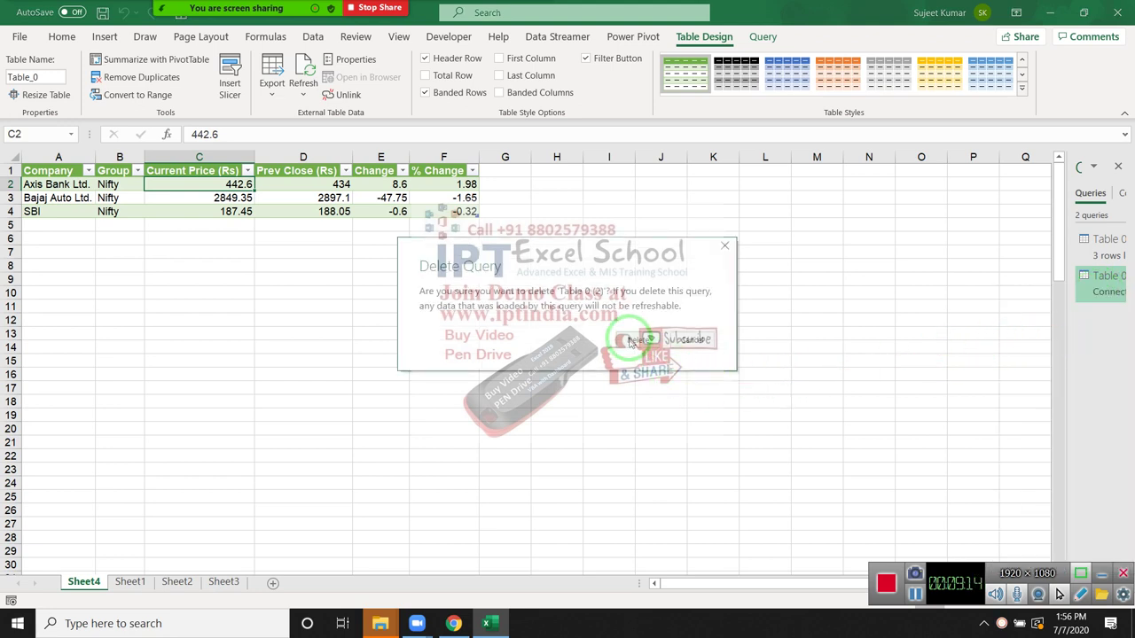
click(632, 342)
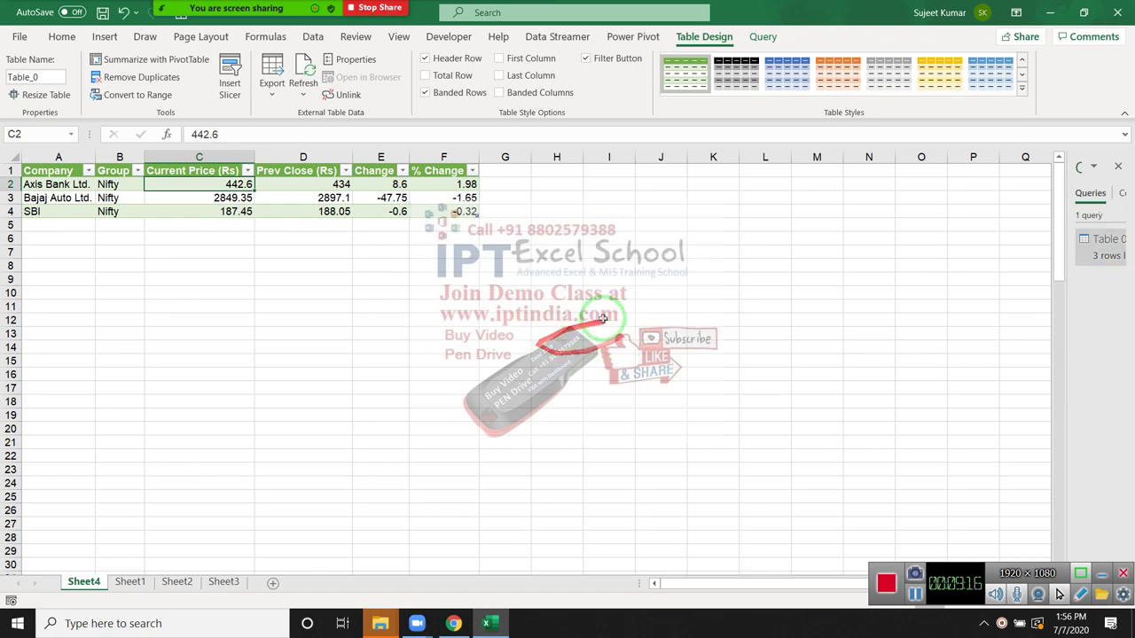
click(612, 321)
click(131, 581)
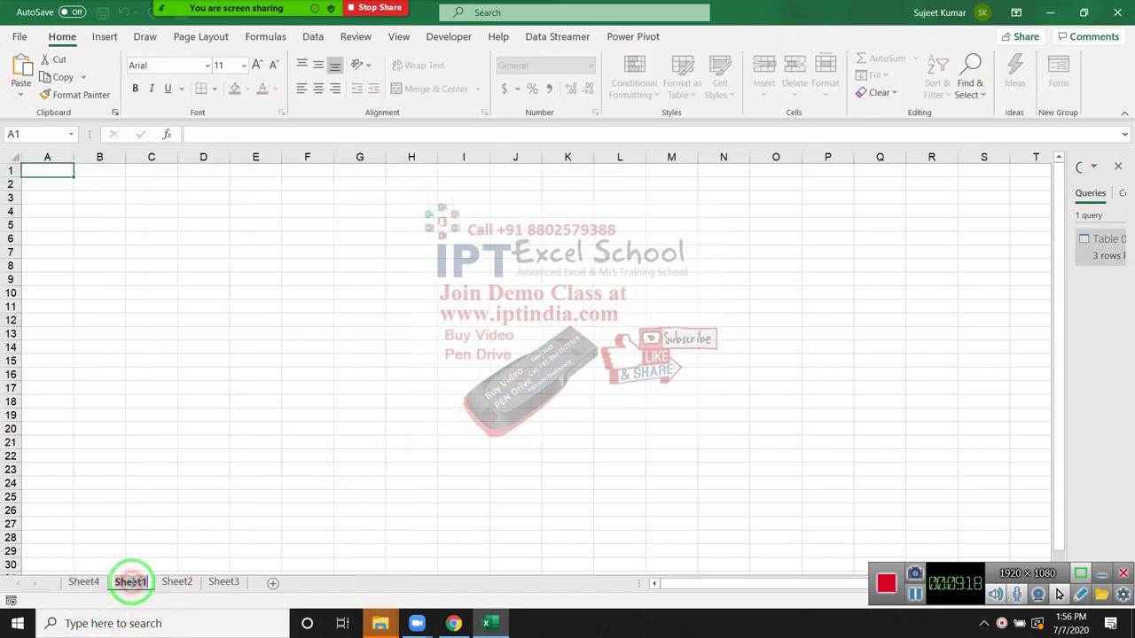
Rename the new sheet to Data.
text(Data)
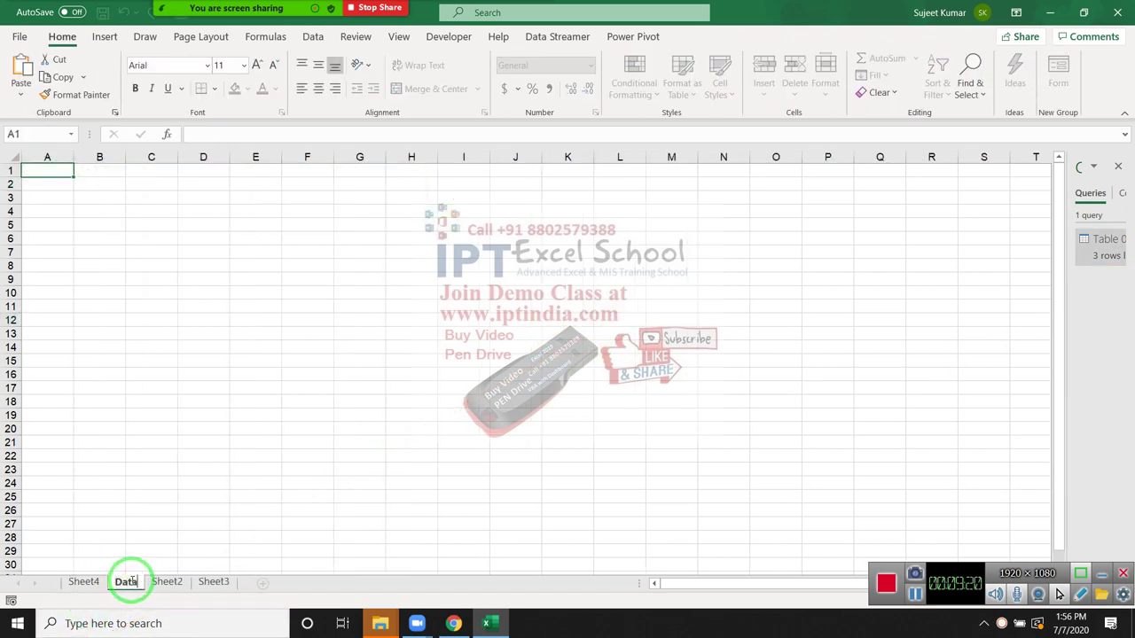
click(102, 552)
click(87, 580)
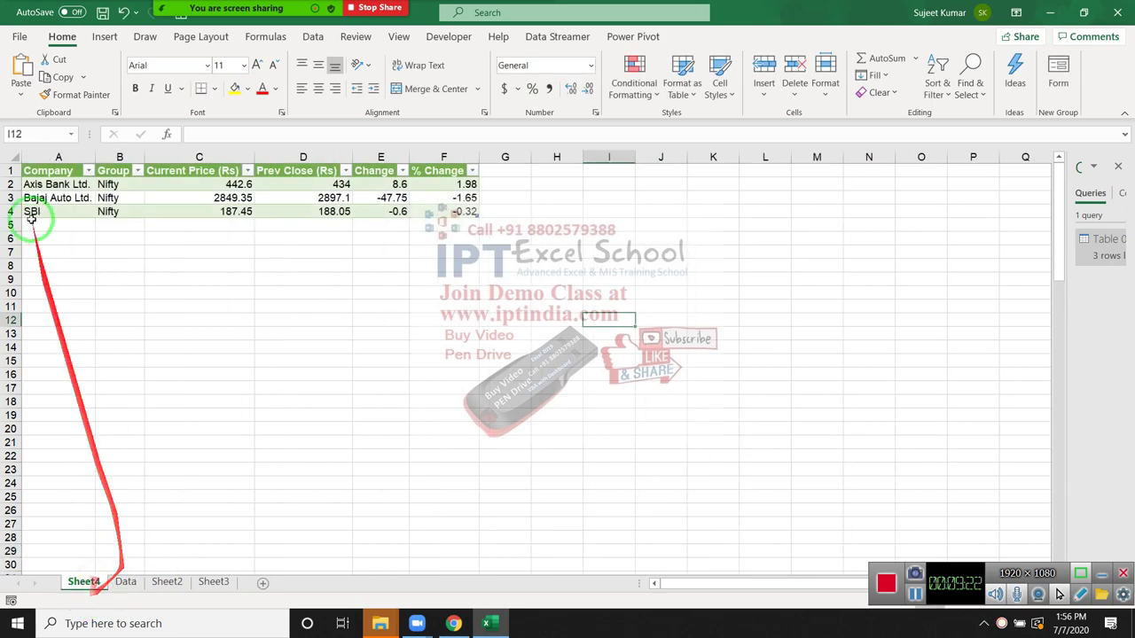
Copy the Sheet4 stock table and paste its headings into A1 of the Data sheet.
click(28, 170)
key(ctrl+c)
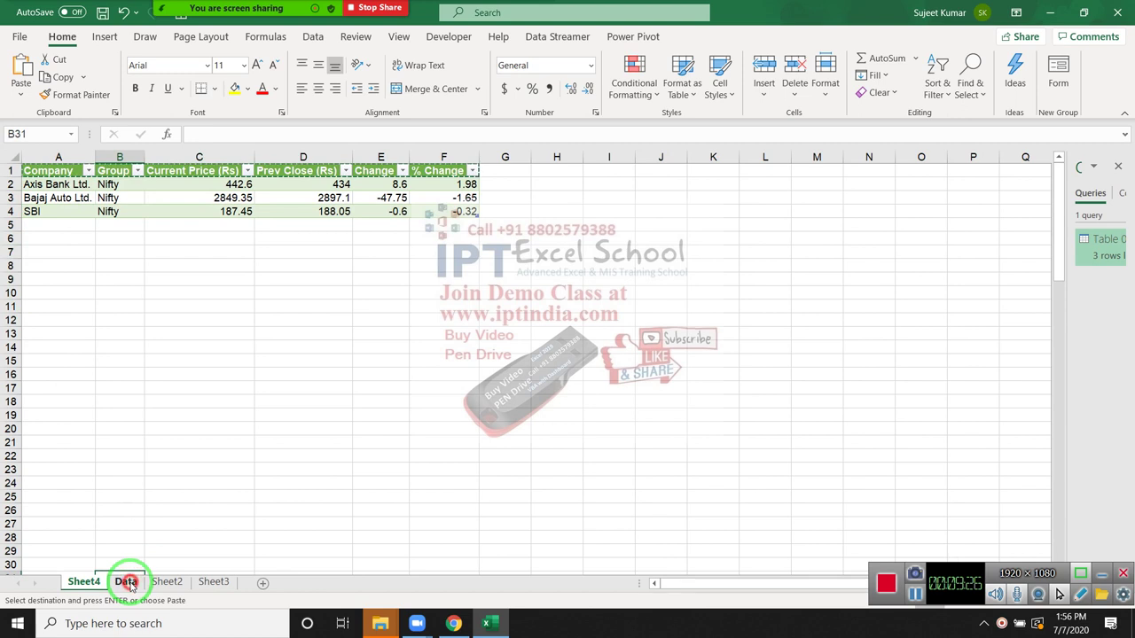
click(125, 582)
click(52, 173)
key(ctrl+v)
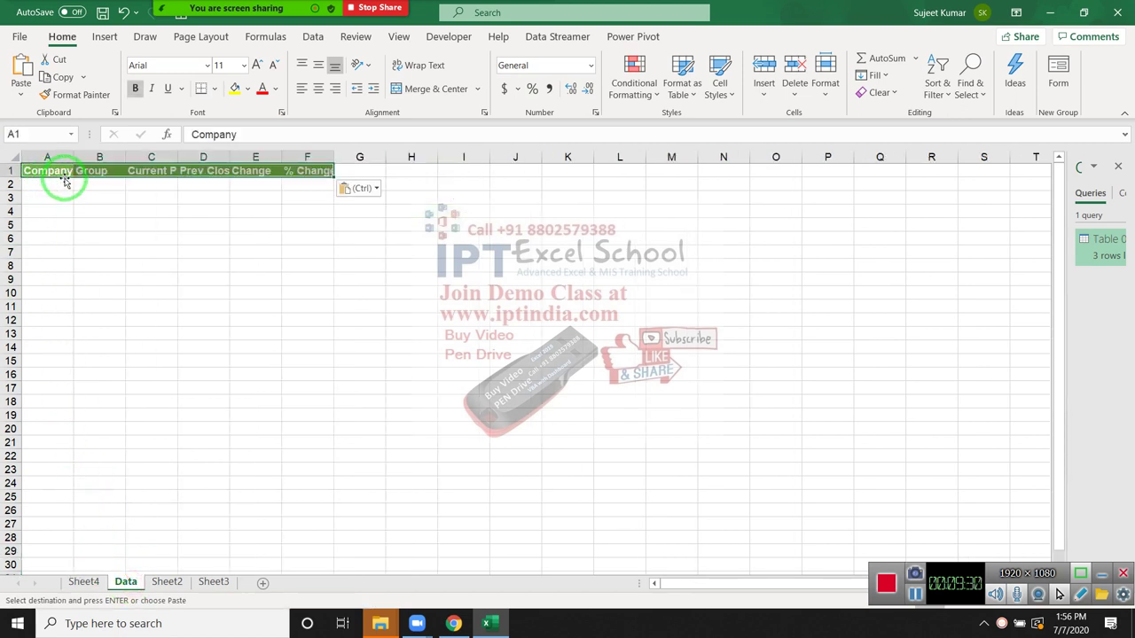
click(64, 200)
text(`)
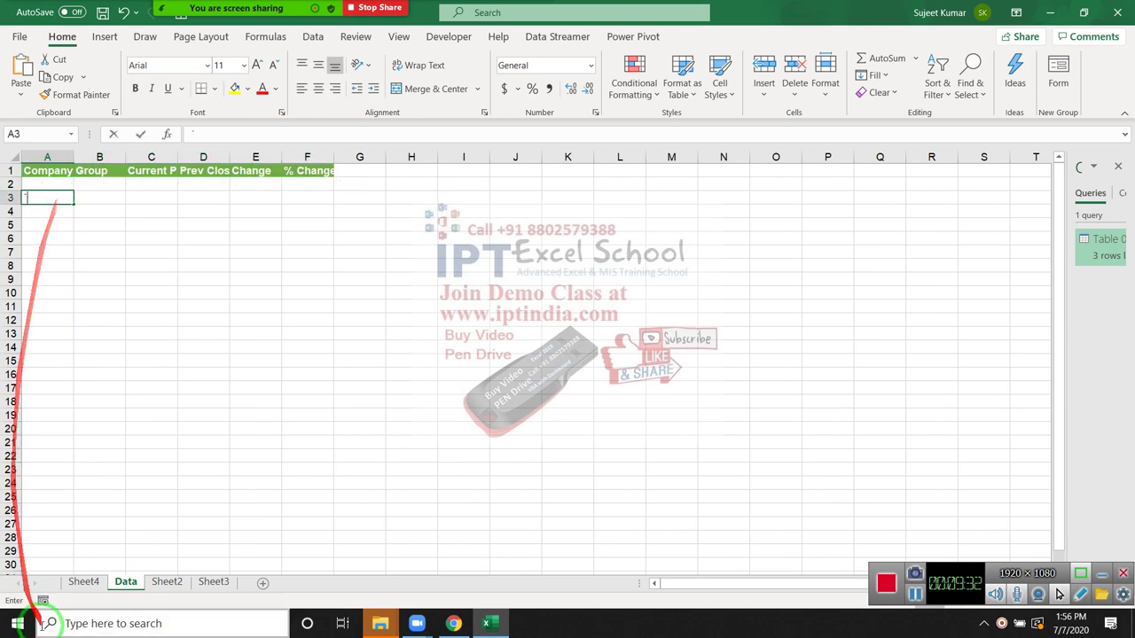
click(81, 583)
right_click(81, 583)
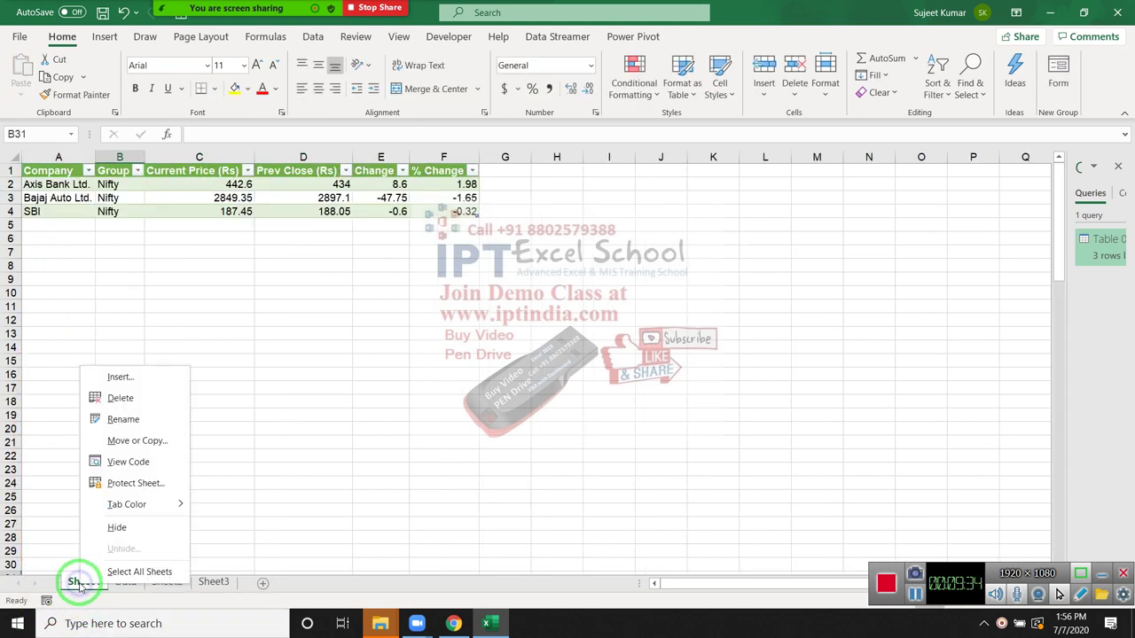
Create a Worksheet_Change handler in Sheet4's code and delete the SelectionChange procedure.
click(148, 468)
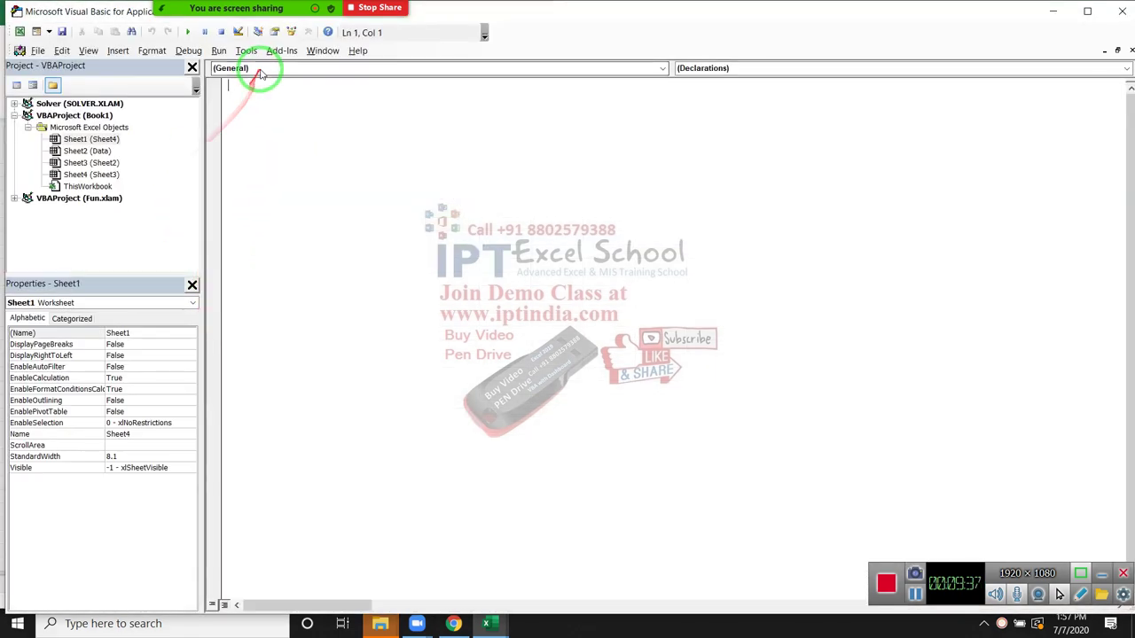
click(259, 71)
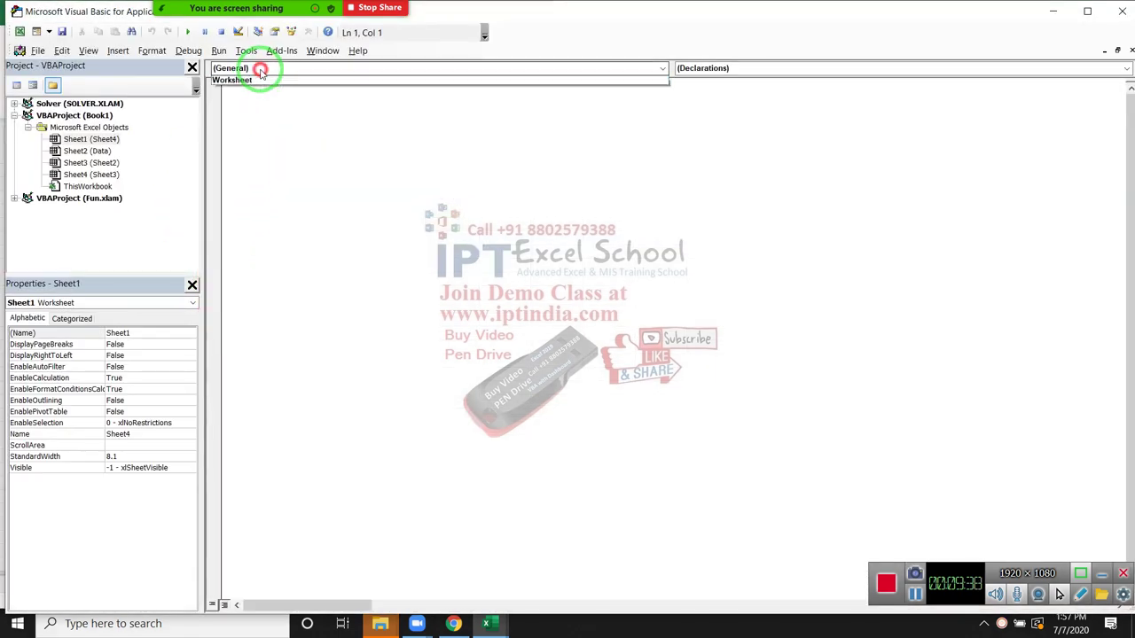
click(254, 87)
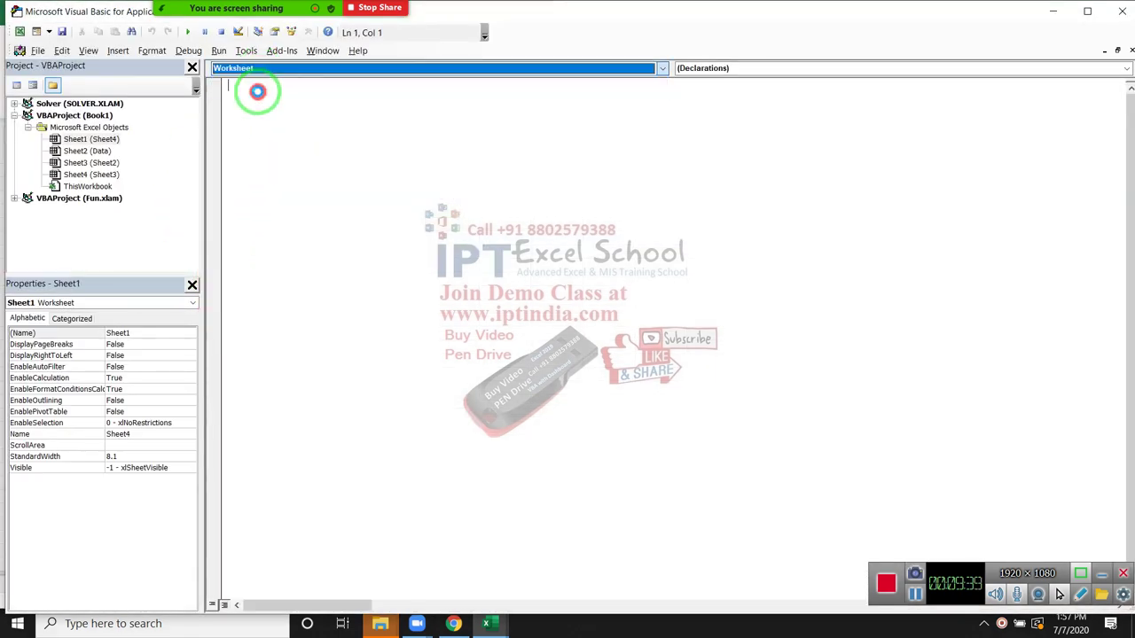
click(707, 67)
click(710, 127)
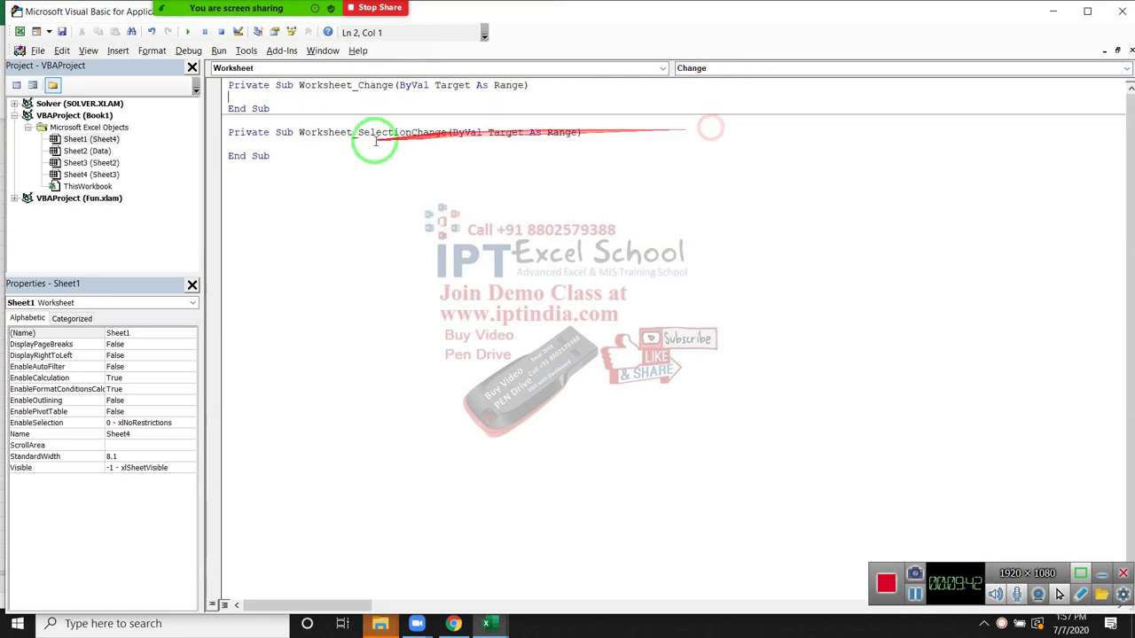
drag(282, 163, 221, 133)
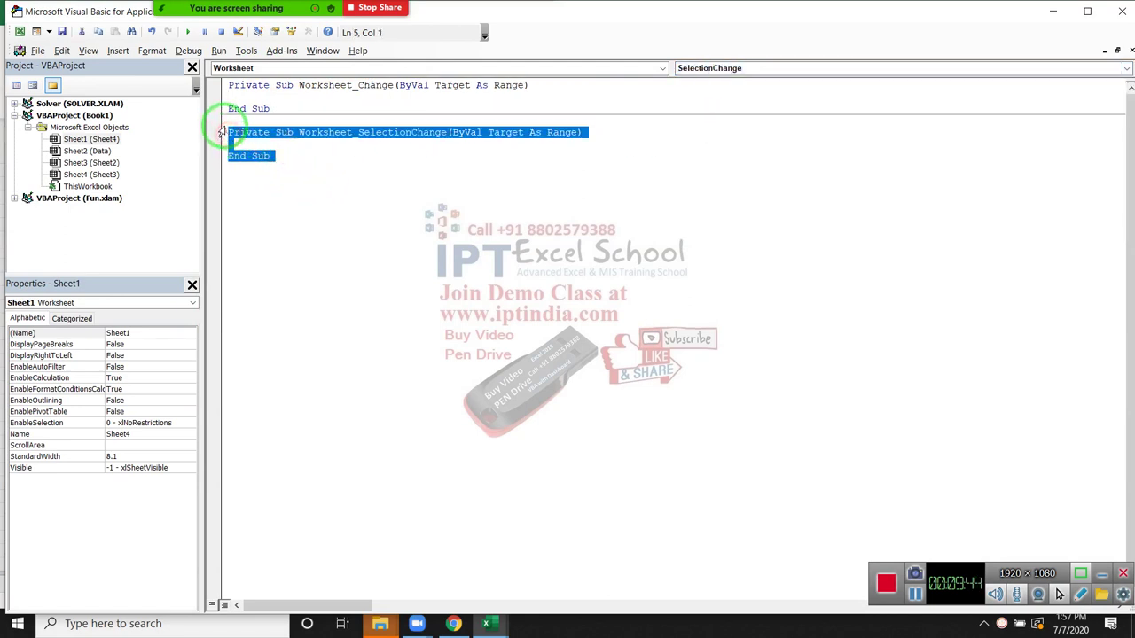
key(Delete)
click(232, 97)
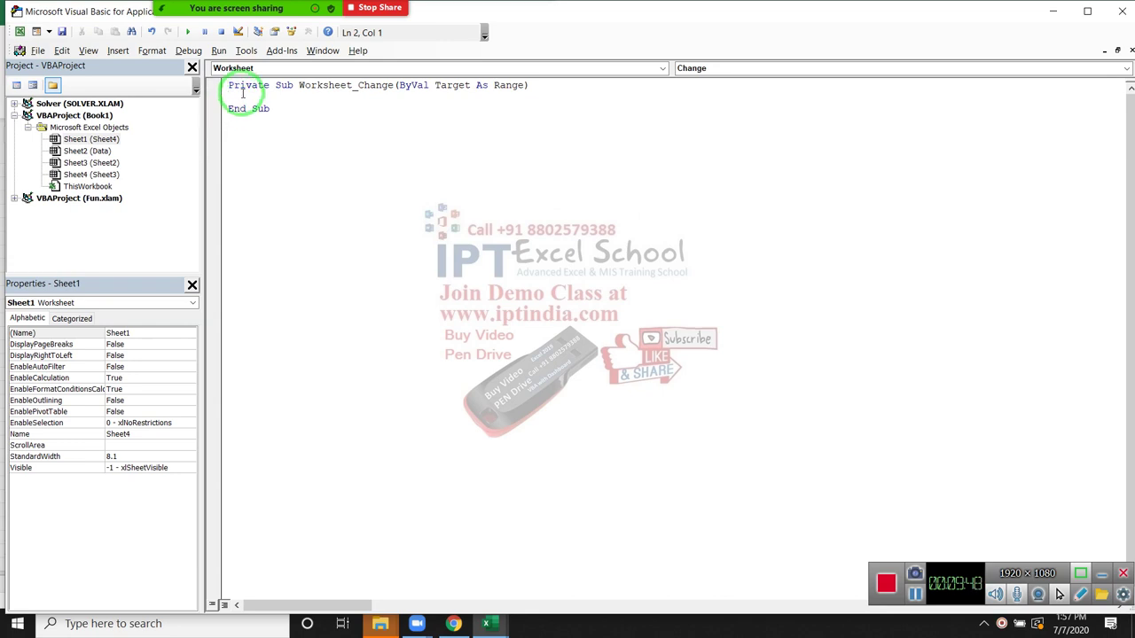
Add statements copying the active cell's EntireRow and selecting the Data sheet.
key(Return)
key(Return)
text(target)
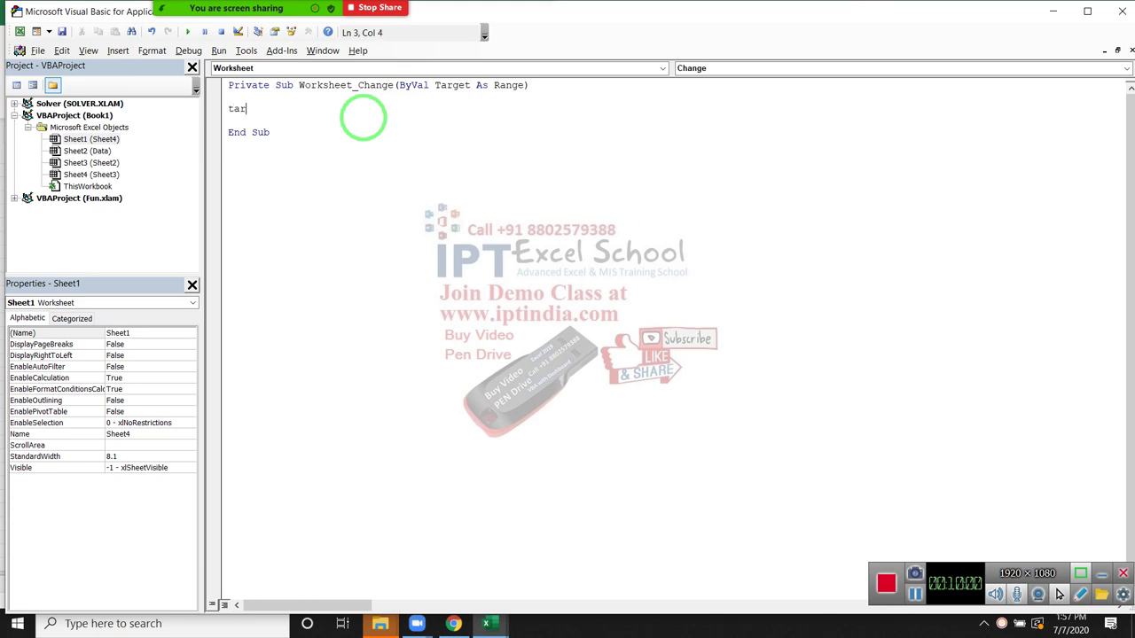
text(.en)
key(Down)
key(Down)
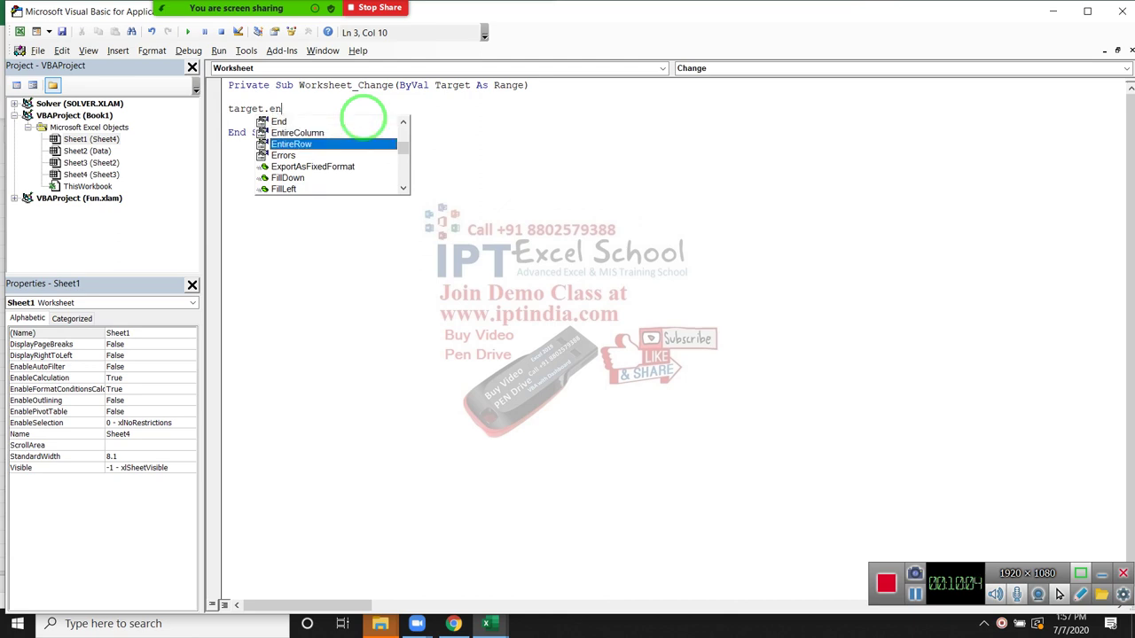
key(Tab)
text(.co)
key(Tab)
key(Return)
text(sheets)
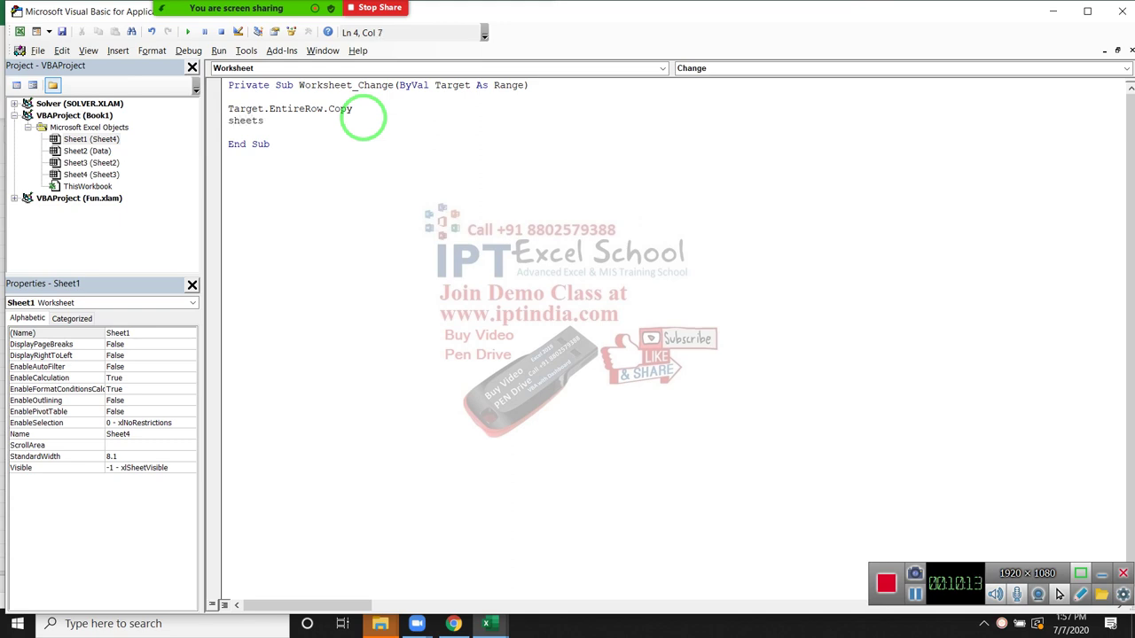
text(("Data)
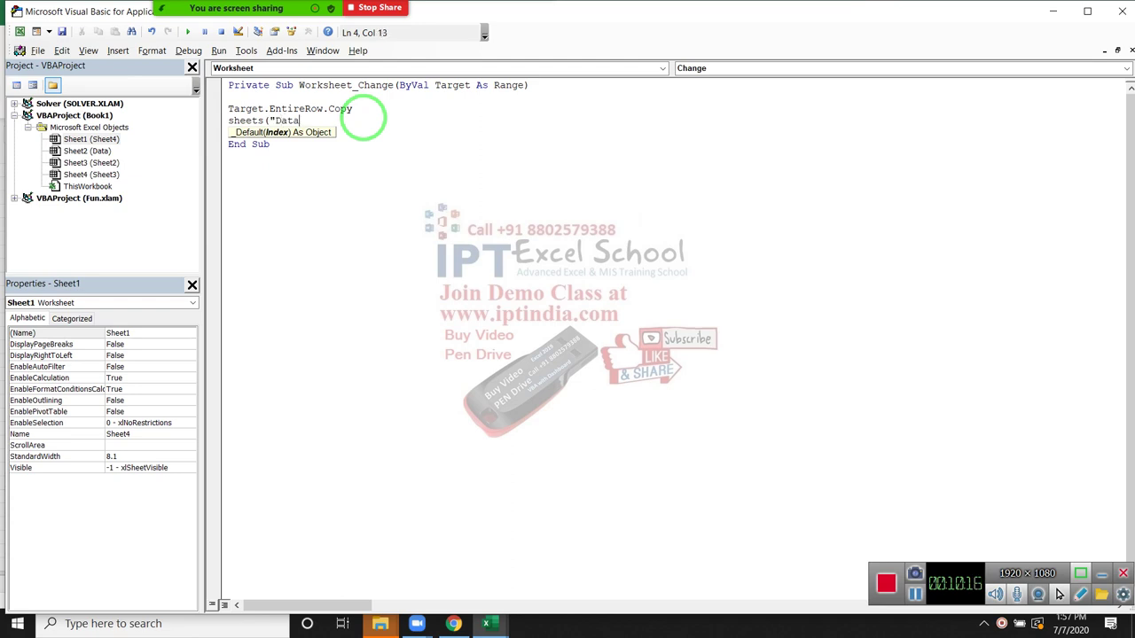
text().select)
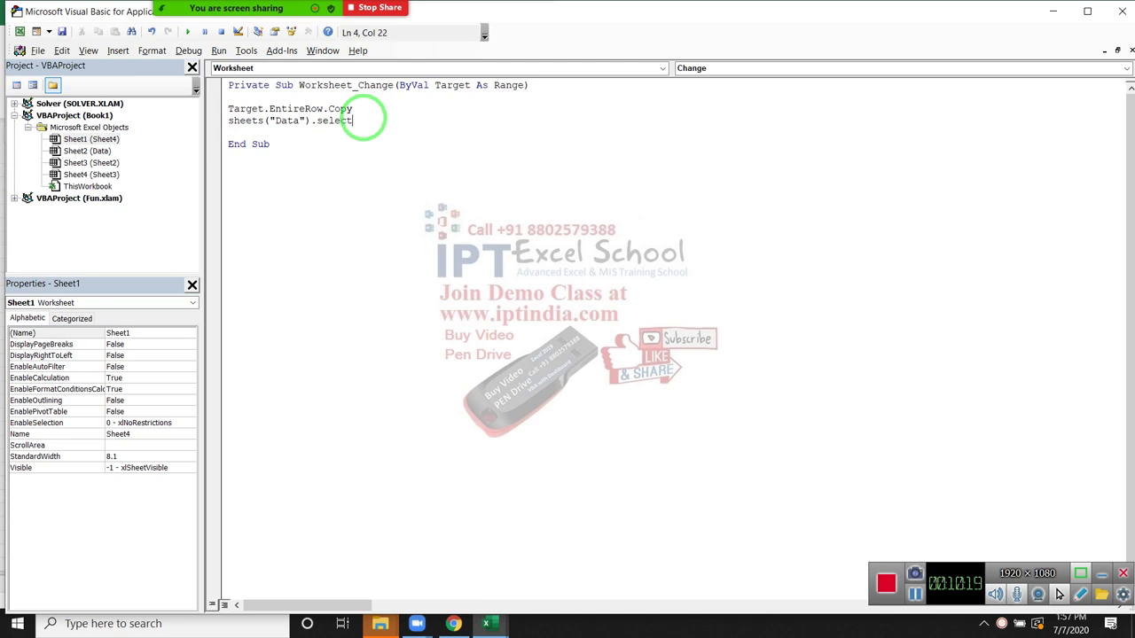
key(Return)
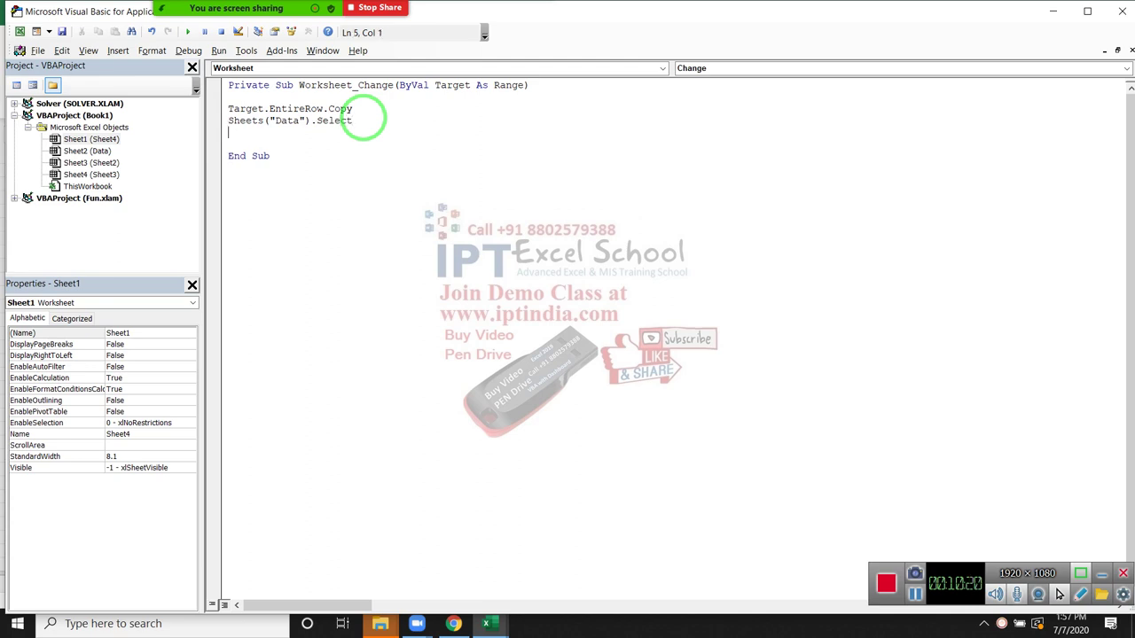
Paste values below the last used row with End(xlUp).Offset(1,0).PasteSpecial xlPasteValues.
text(range("A65000)
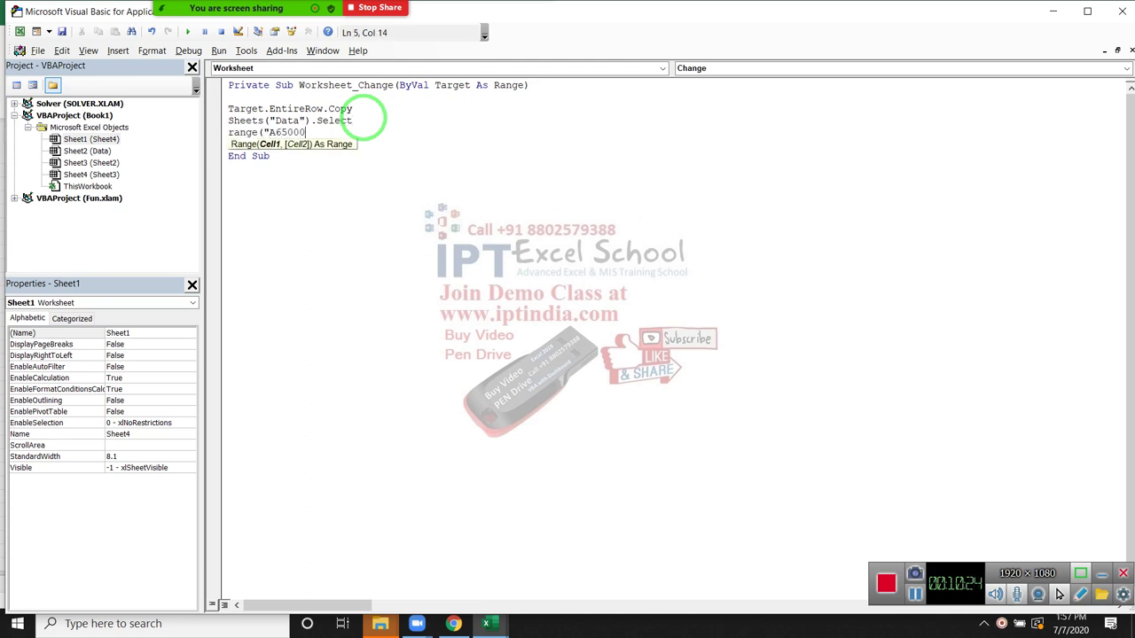
text().En)
key(Tab)
text((xlu)
key(Tab)
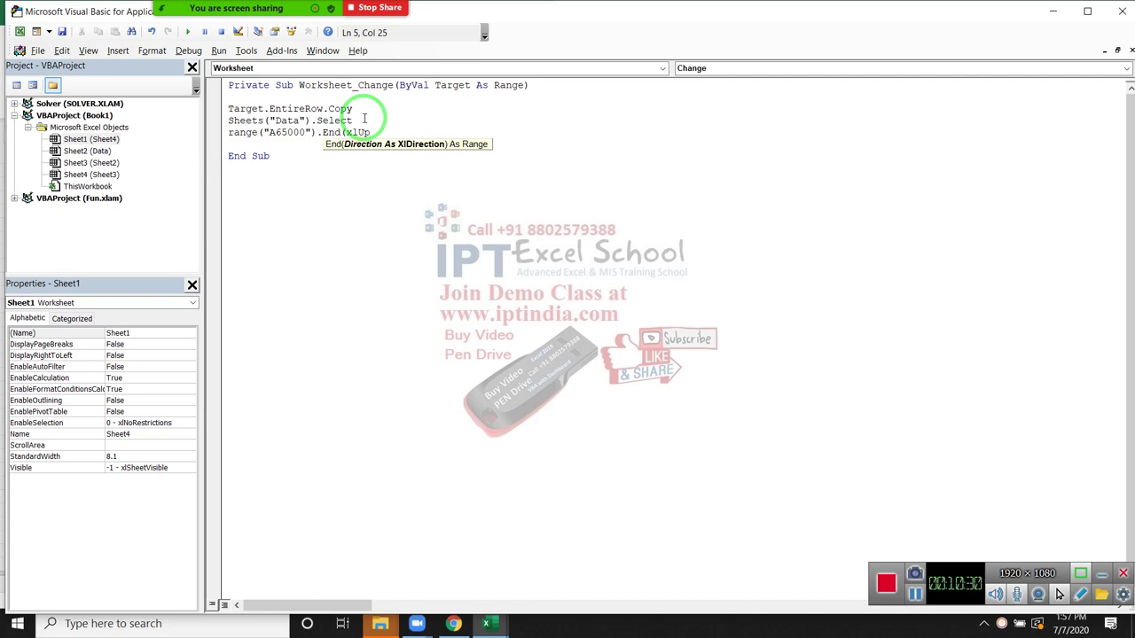
text().)
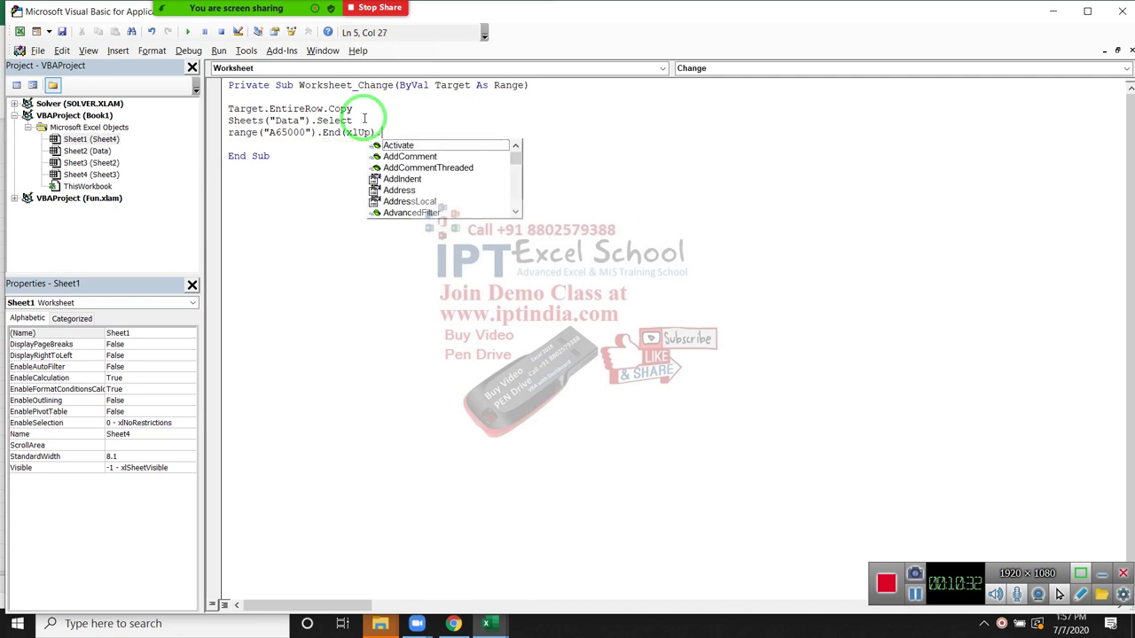
text(of)
key(Tab)
text(()
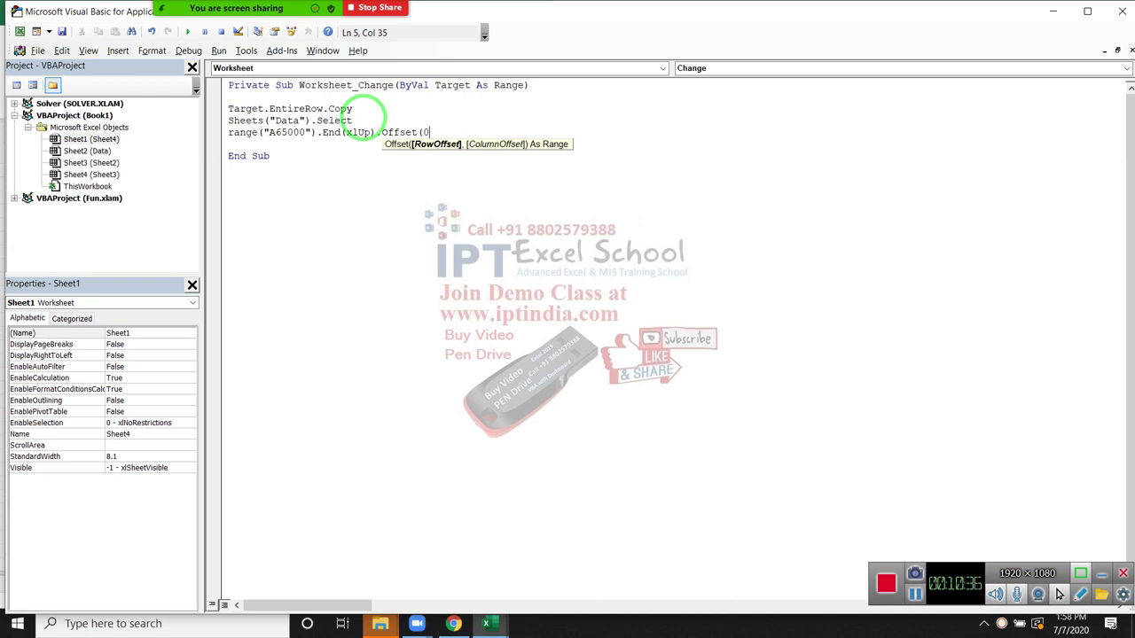
text(,0)
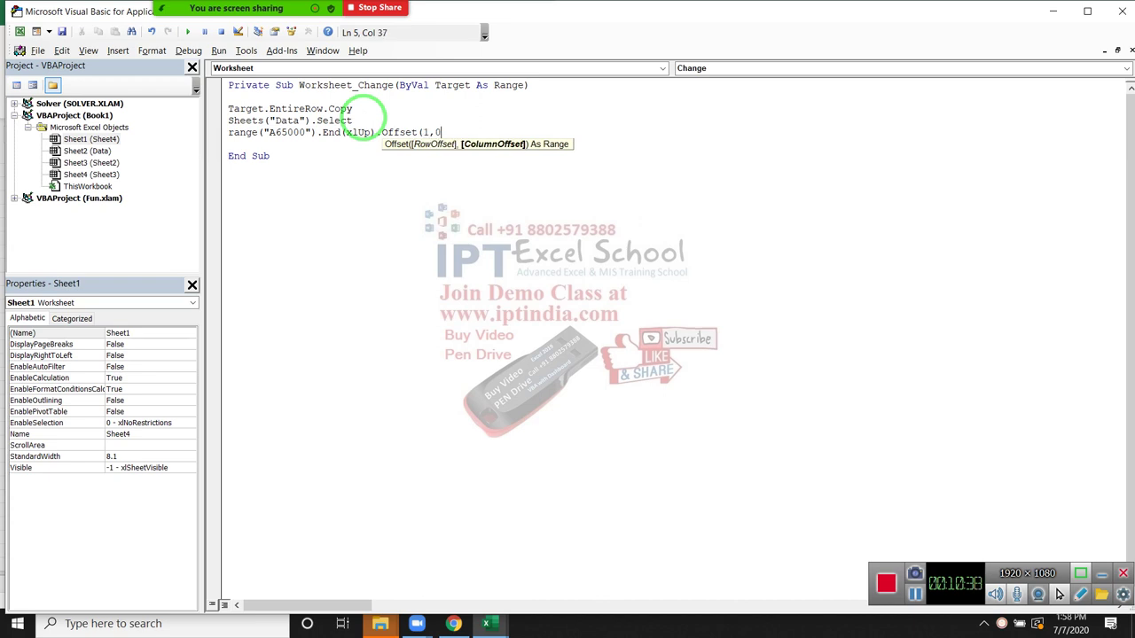
text().p)
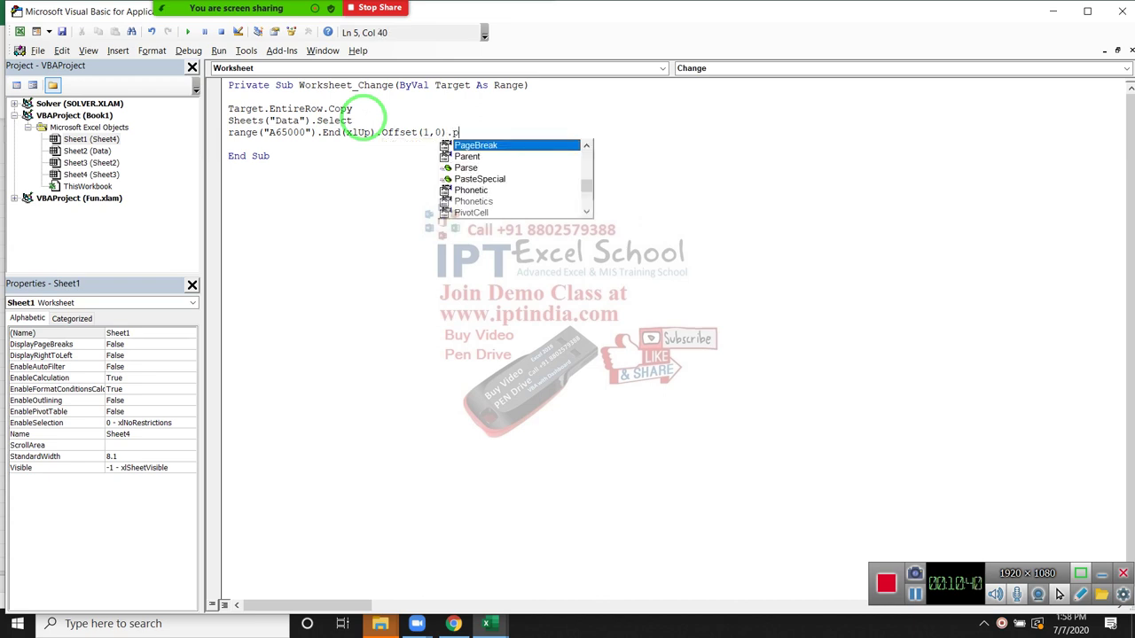
text(as)
key(Tab)
key(Down)
key(Down)
key(Down)
key(Down)
key(Down)
key(Down)
key(Down)
key(Down)
key(Down)
key(Down)
key(Down)
key(Up)
key(Tab)
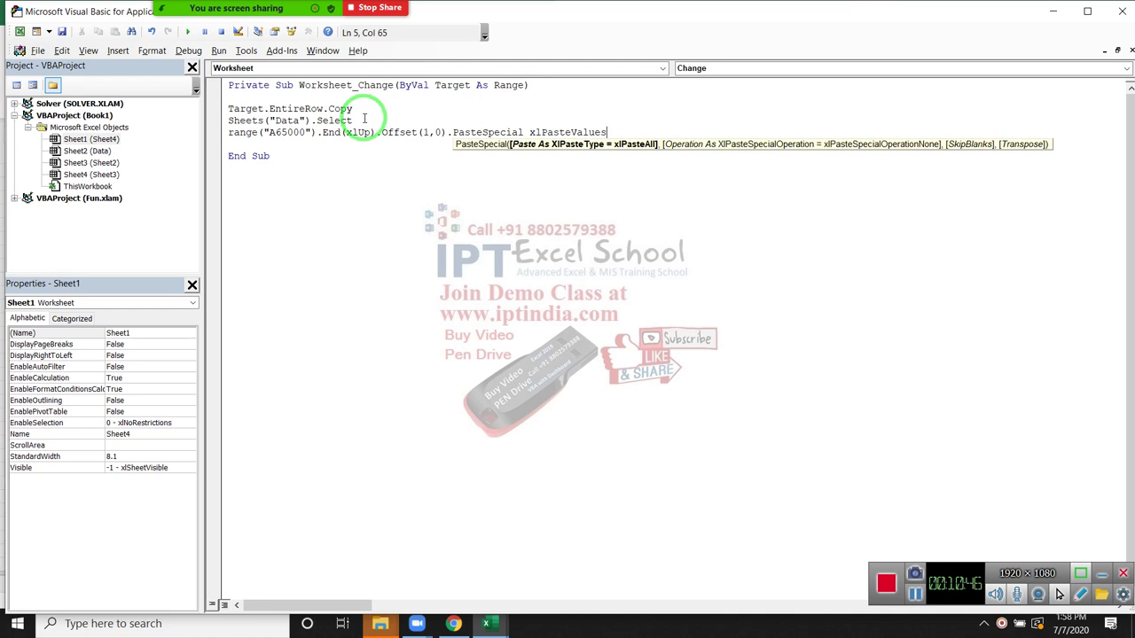
key(Return)
text(activece)
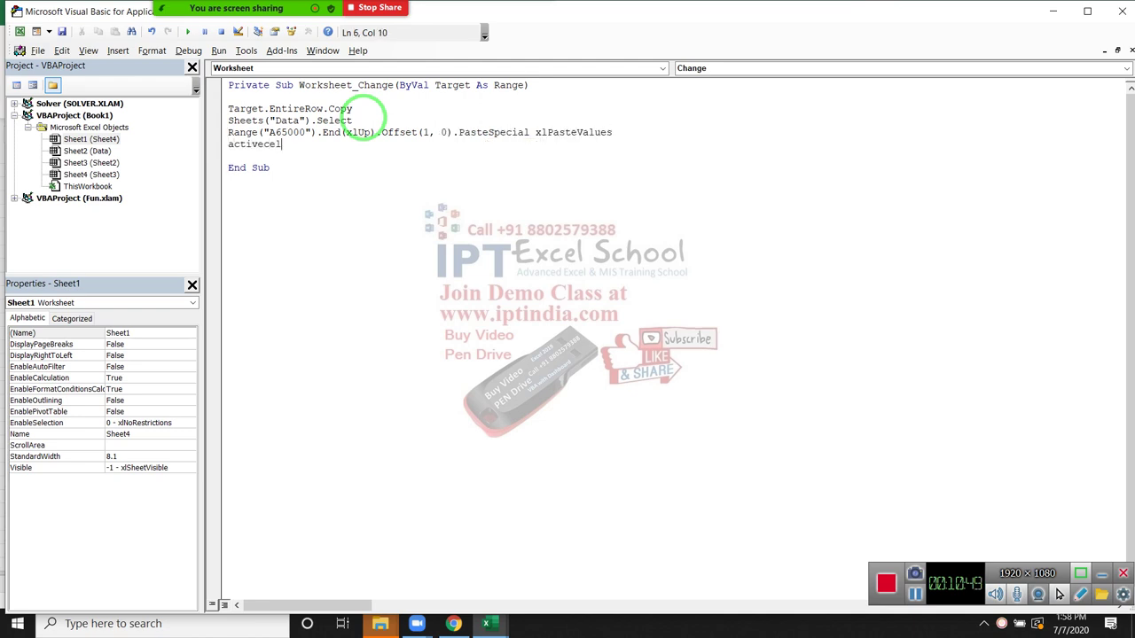
Add an ActiveCell.EntireRow.Delete statement.
text(l.)
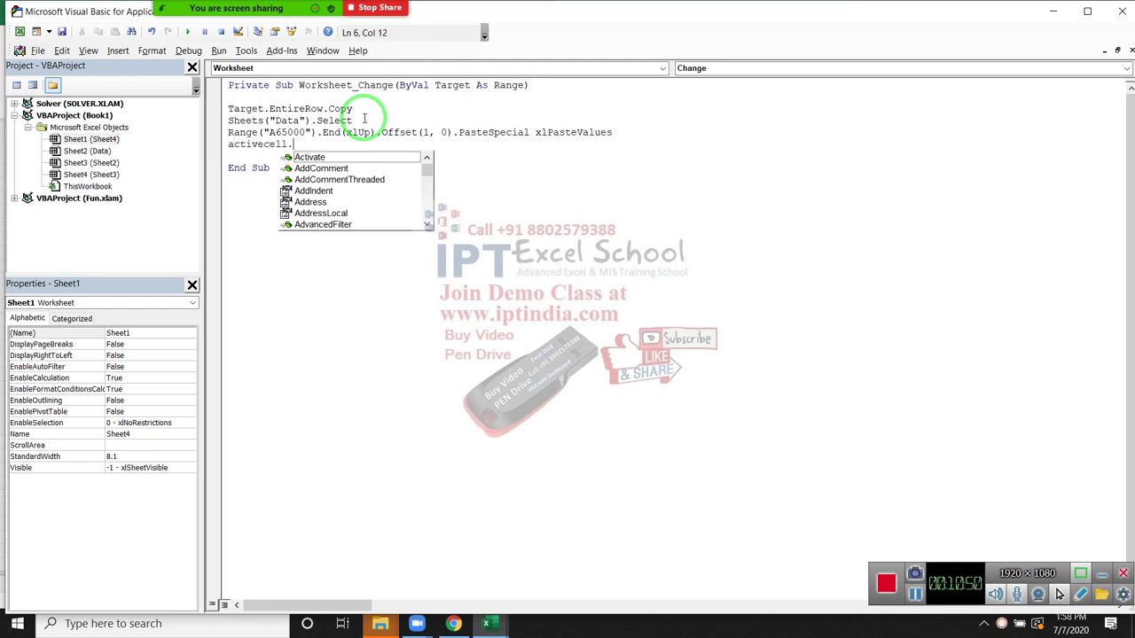
text(en)
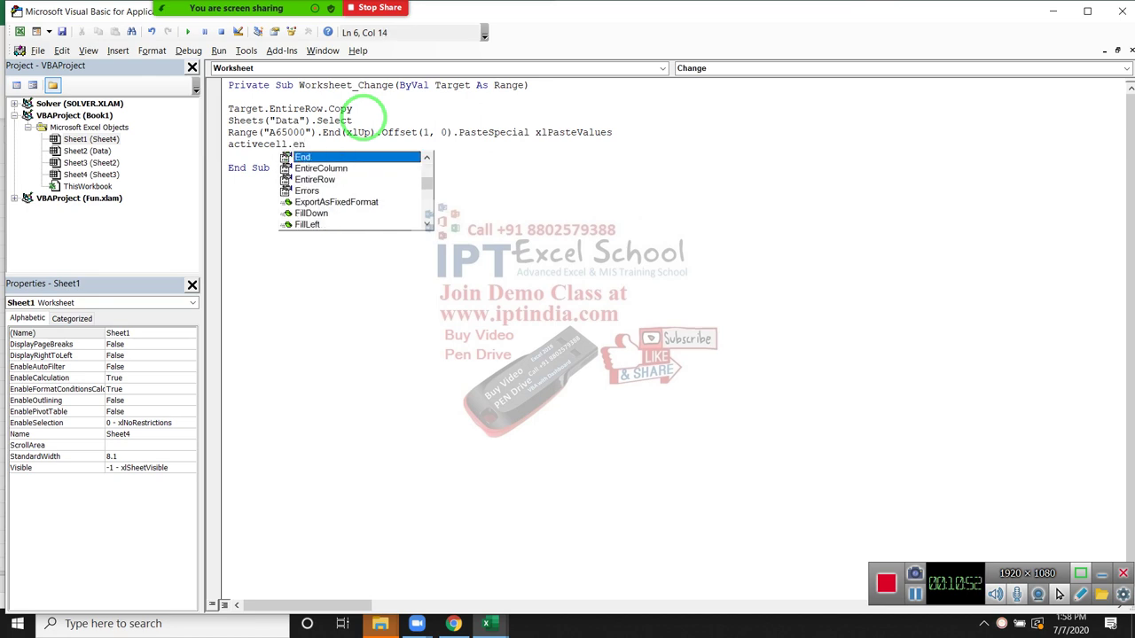
key(Down)
key(Down)
key(Tab)
text(.de)
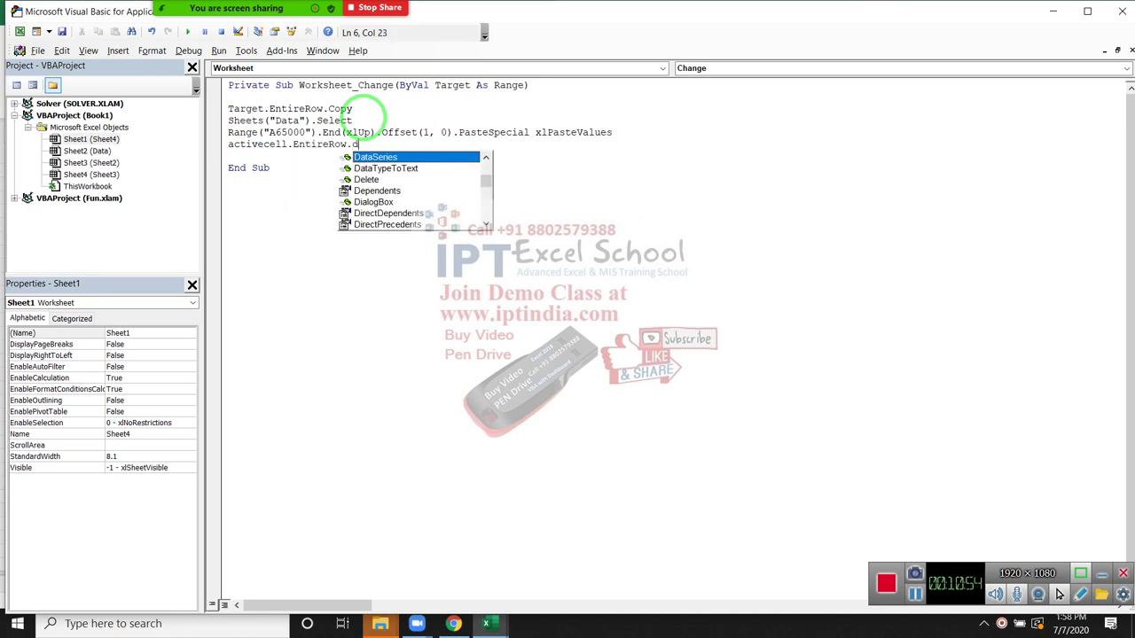
key(Tab)
click(347, 174)
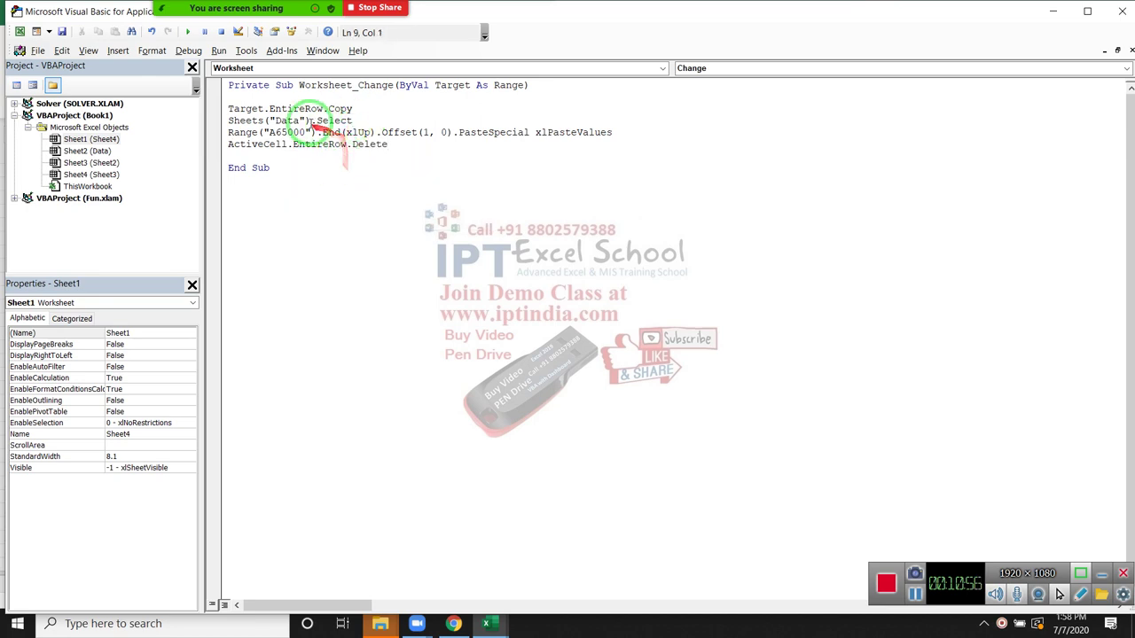
Prefix the Range line with the Data sheet reference.
drag(315, 121, 223, 121)
key(ctrl+c)
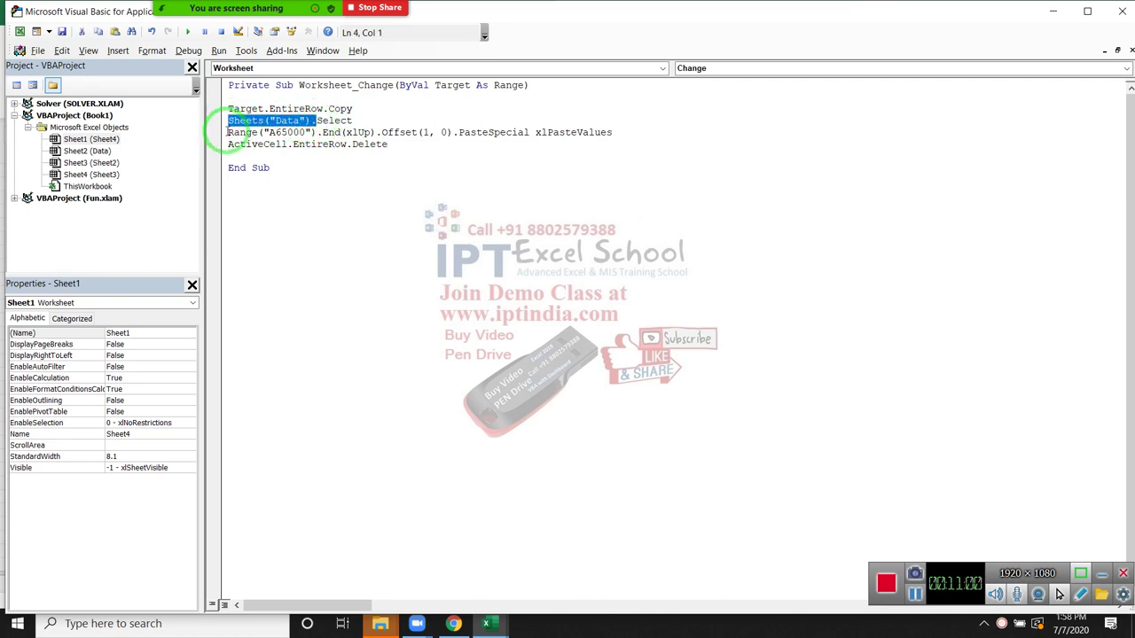
click(227, 132)
key(ctrl+v)
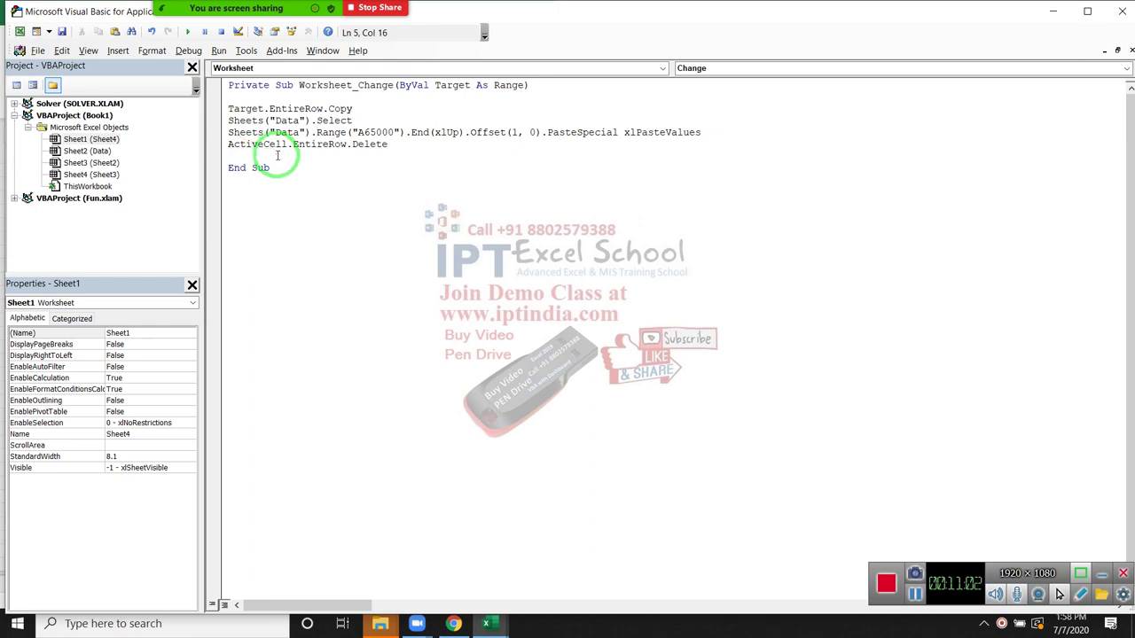
click(361, 121)
click(316, 166)
Put a Sheets("Data").Select line above the row-delete statement and return to Excel.
drag(352, 121, 228, 120)
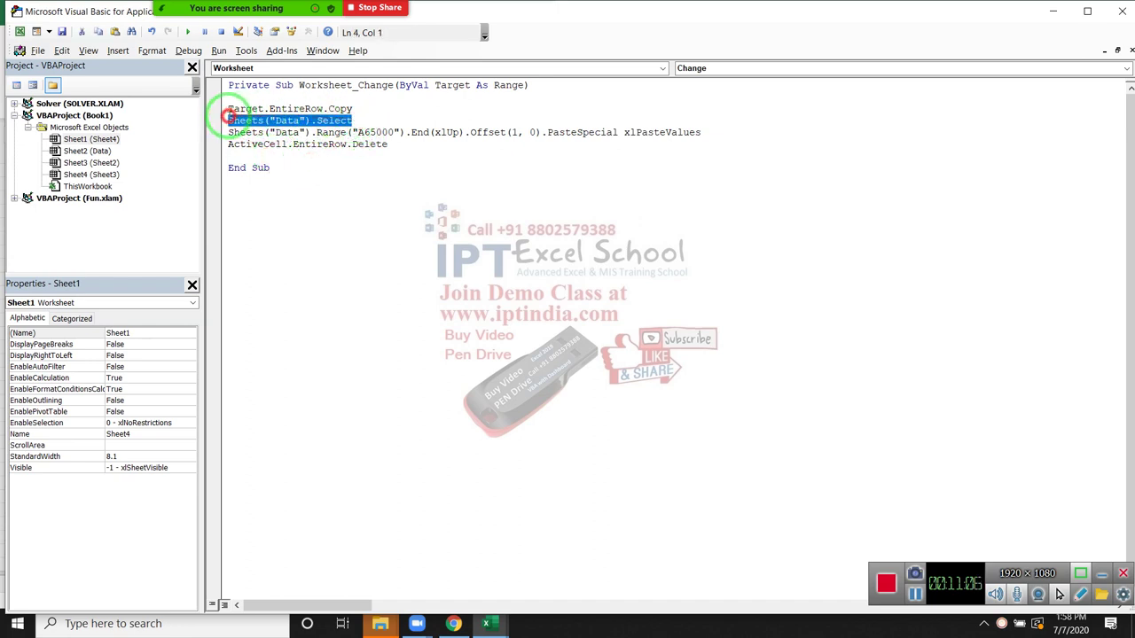
key(ctrl+c)
click(228, 145)
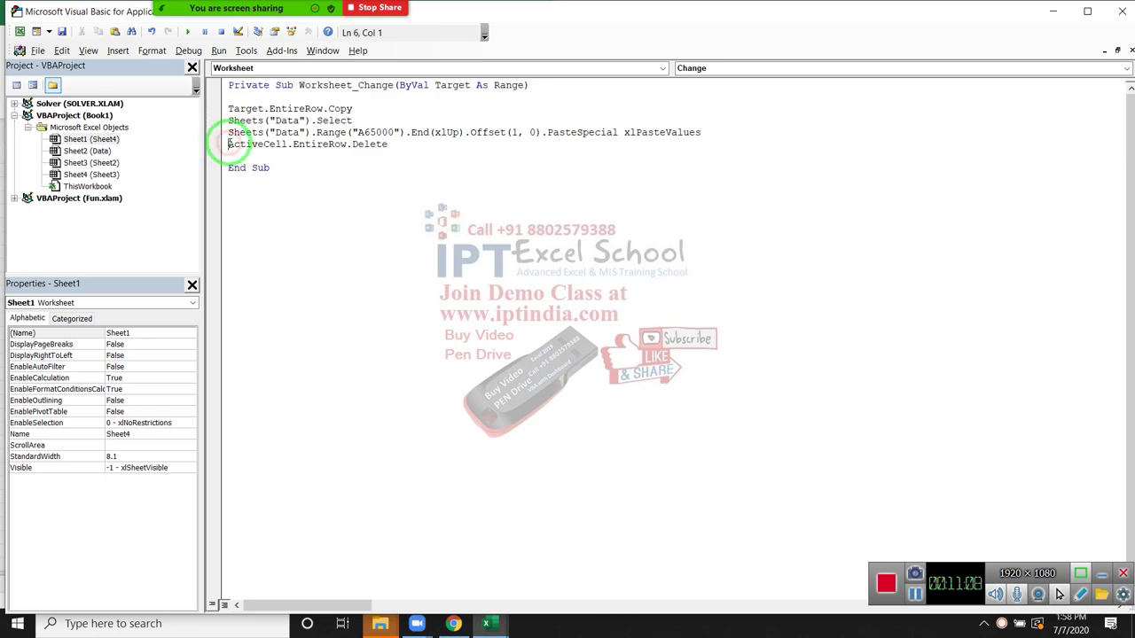
key(Return)
key(Up)
key(ctrl+v)
click(309, 189)
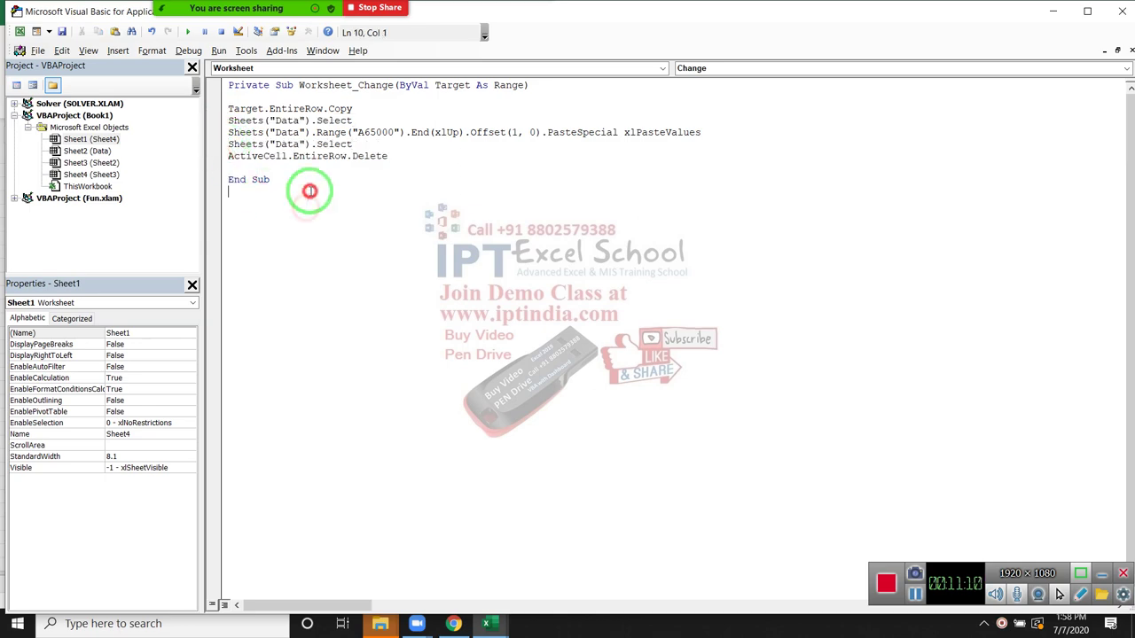
click(384, 170)
key(alt+F11)
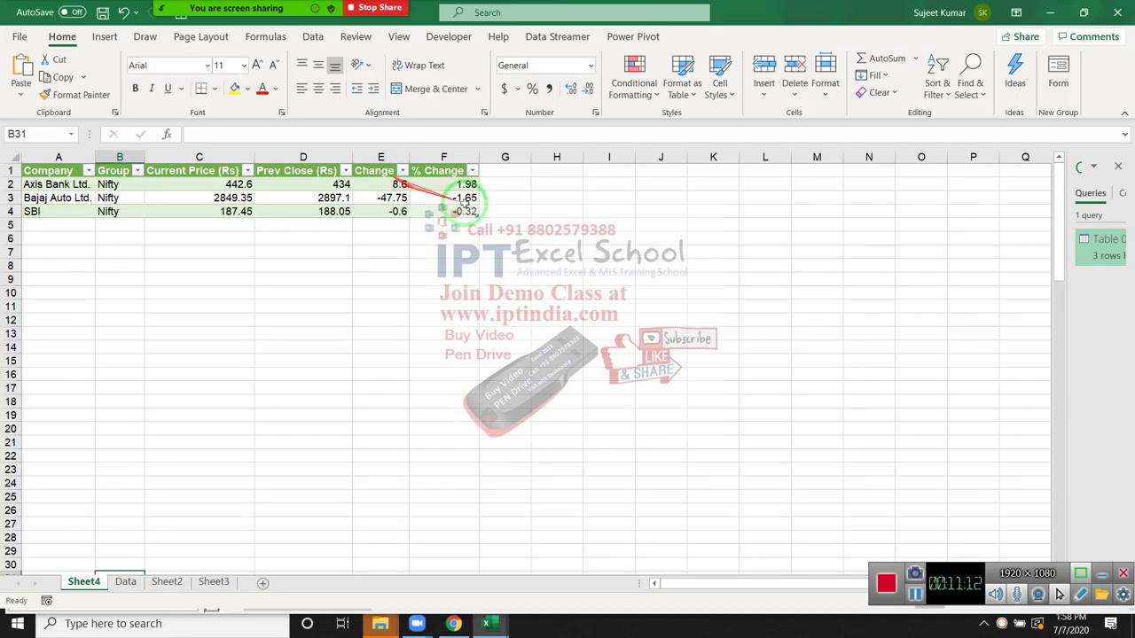
Enable Refresh every minute in the Table 0 query's properties.
right_click(1096, 252)
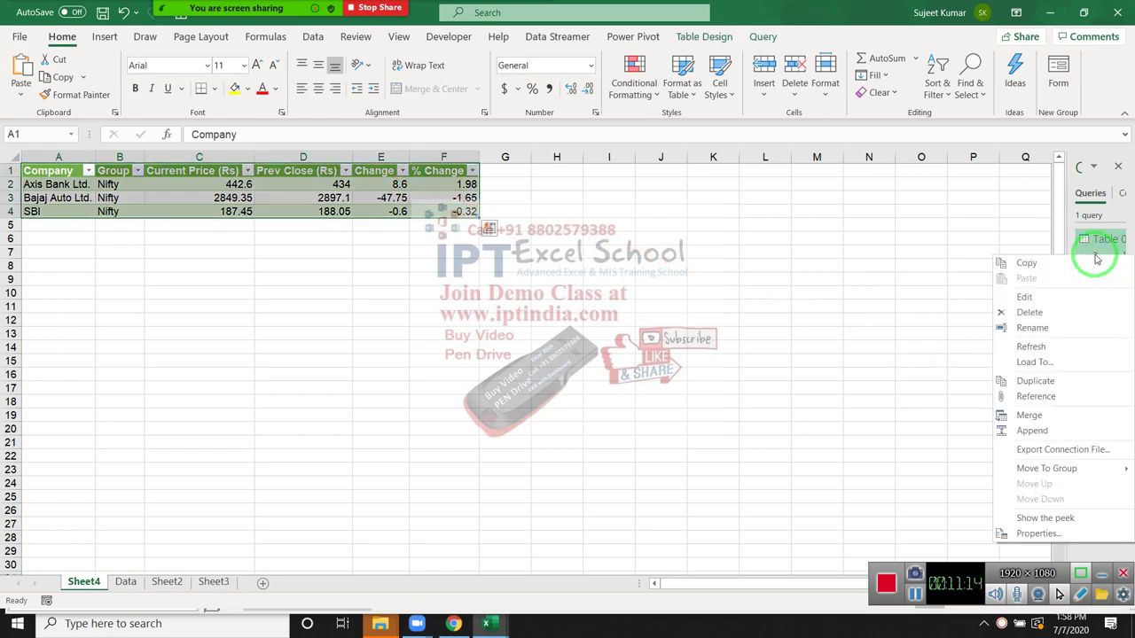
click(1058, 533)
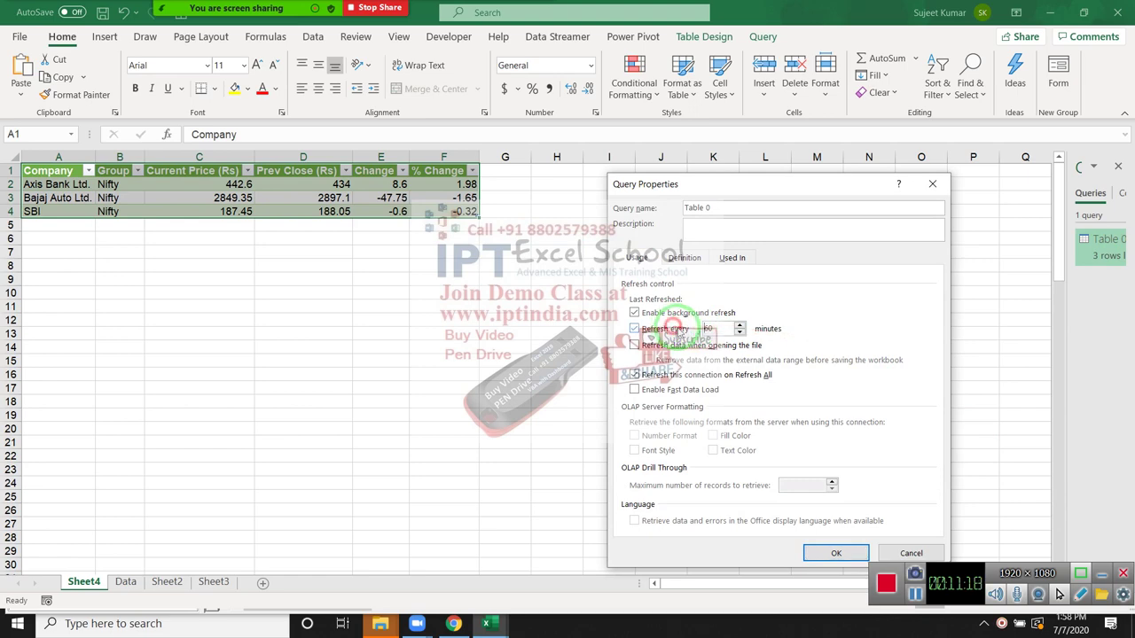
click(689, 329)
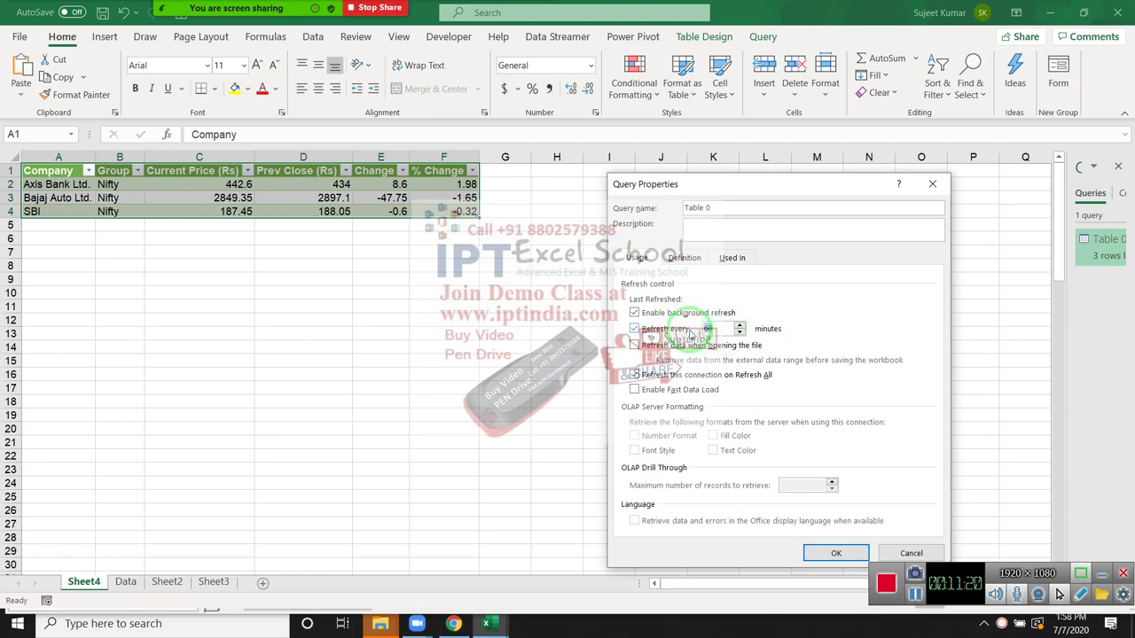
text(2)
drag(684, 188, 599, 117)
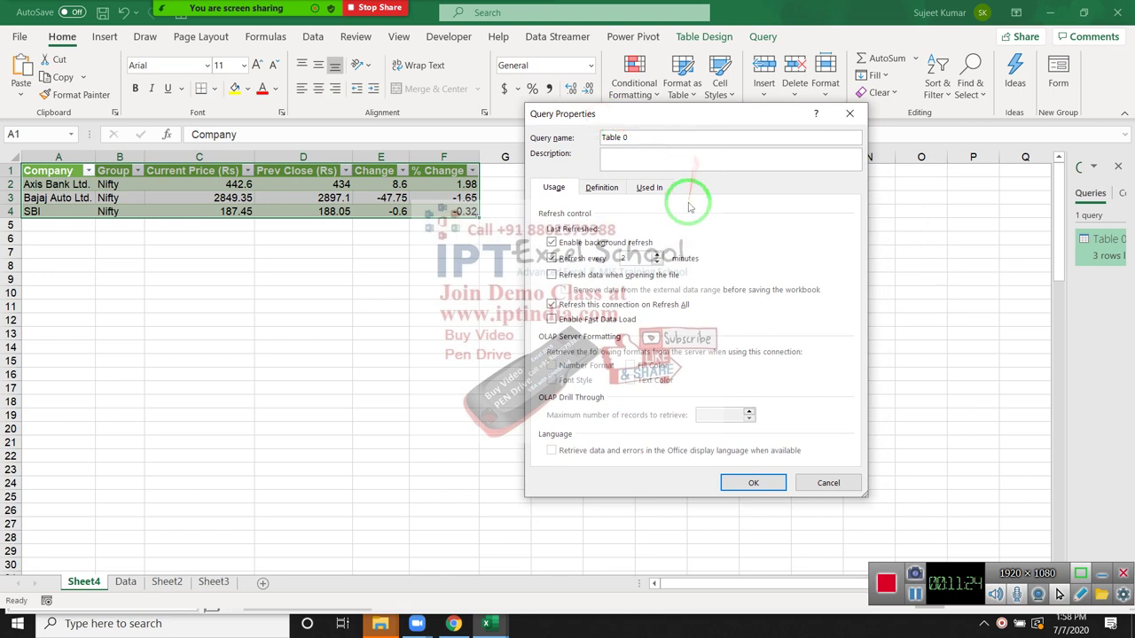
click(764, 489)
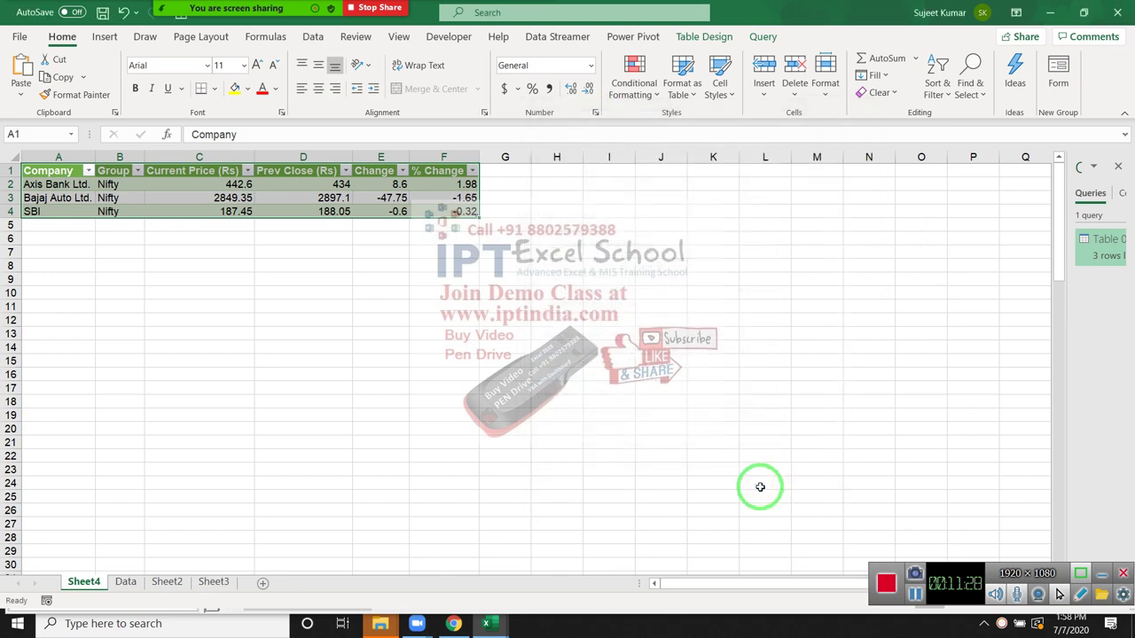
click(221, 197)
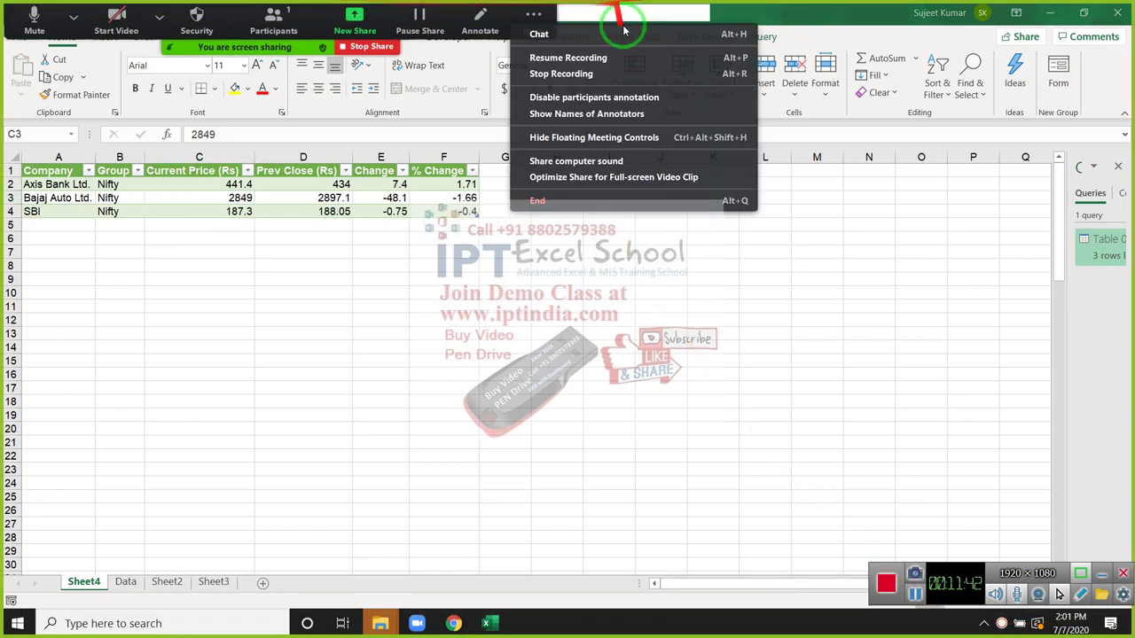
Delete blank rows 2–3 on the Data sheet, then bring the VBA editor forward.
click(597, 58)
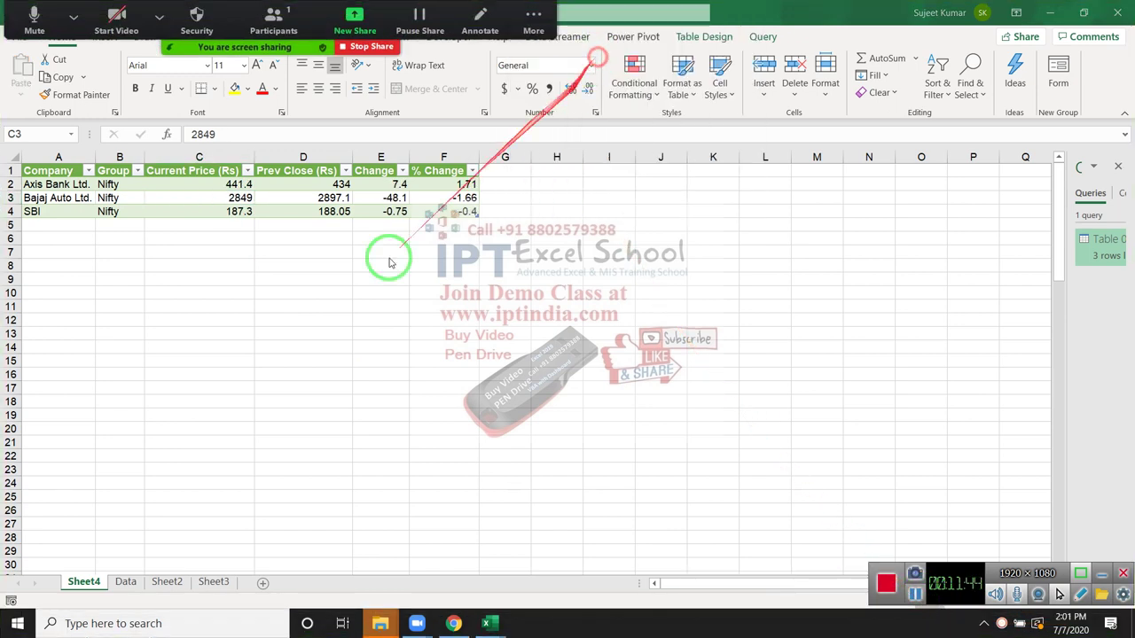
click(126, 581)
click(89, 239)
click(45, 192)
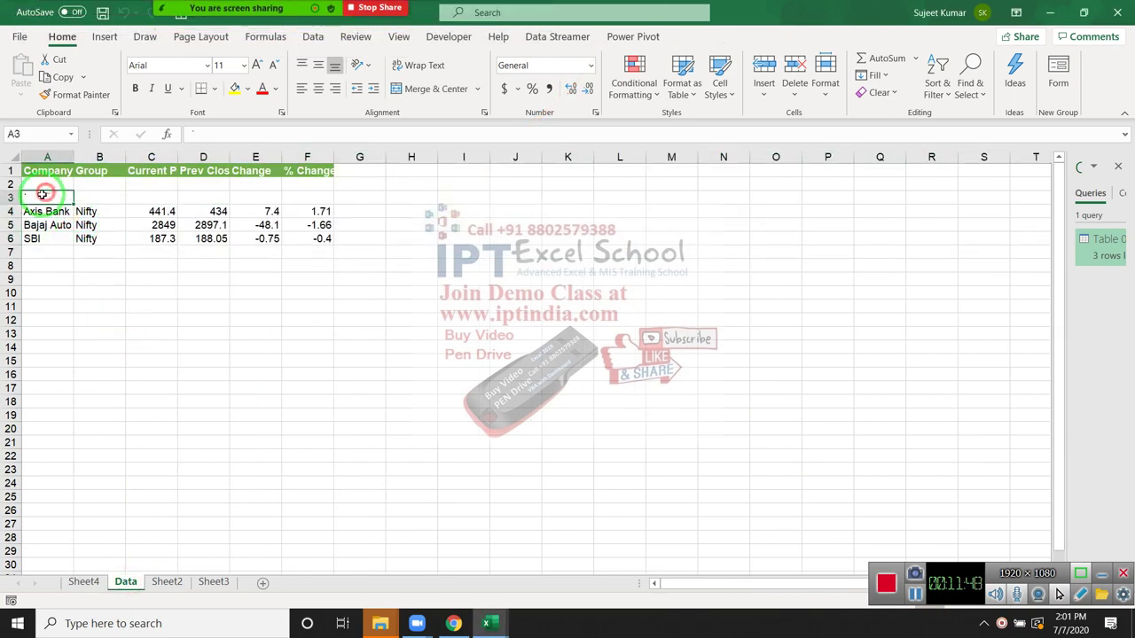
drag(9, 183, 7, 192)
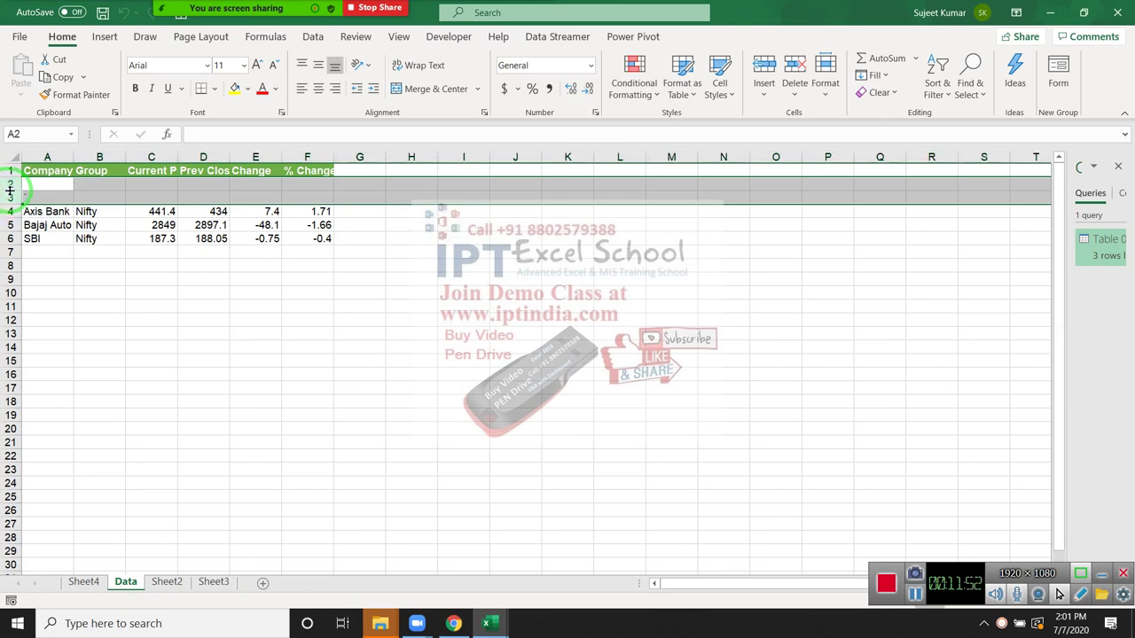
key(ctrl+minus)
click(48, 196)
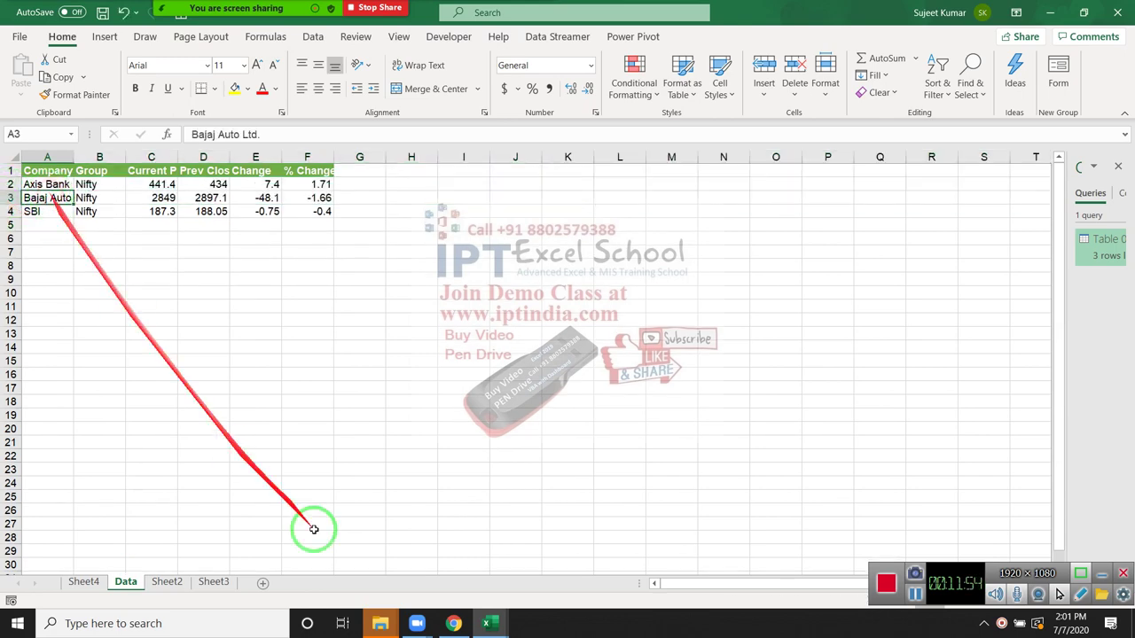
click(488, 623)
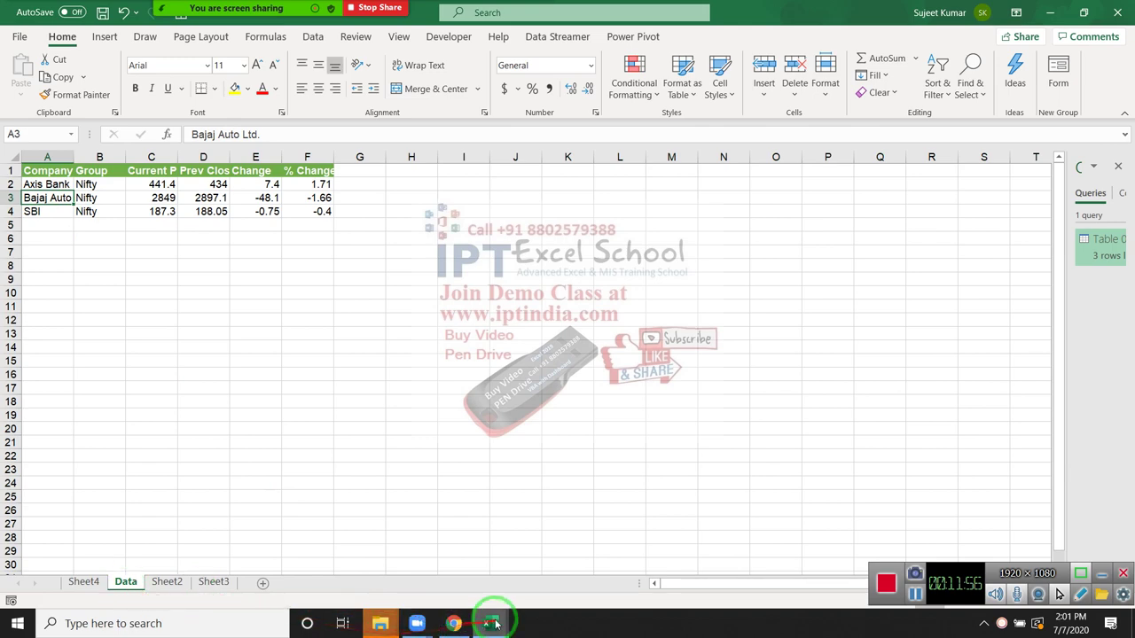
click(539, 559)
Walk through the Worksheet_Change code, highlighting the Select and Delete keywords.
drag(355, 143, 536, 142)
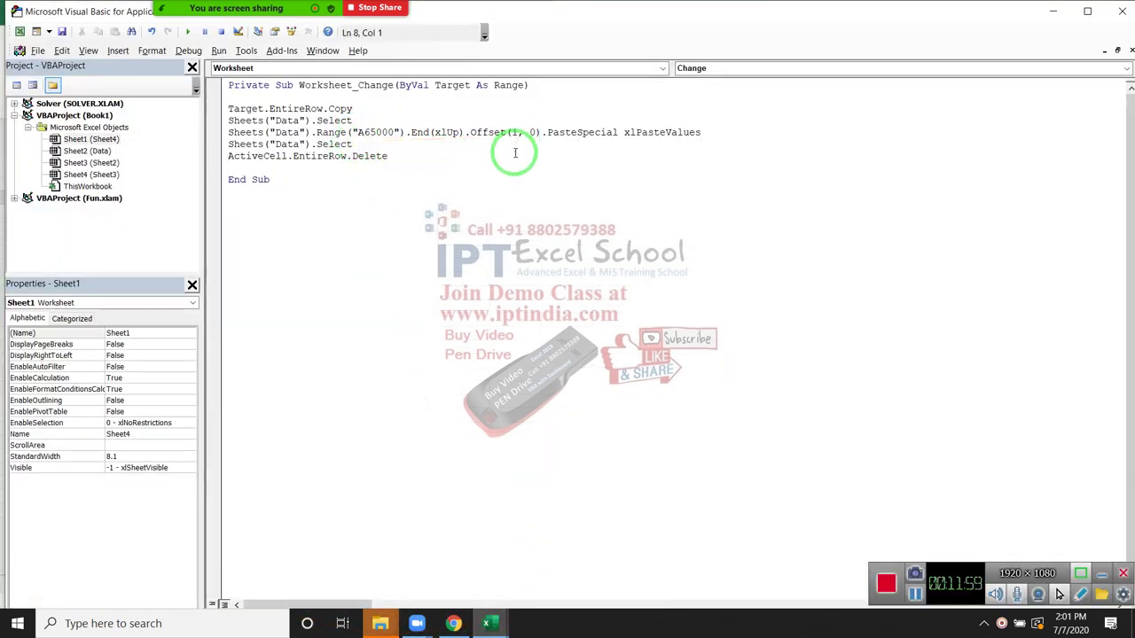
drag(507, 152, 330, 144)
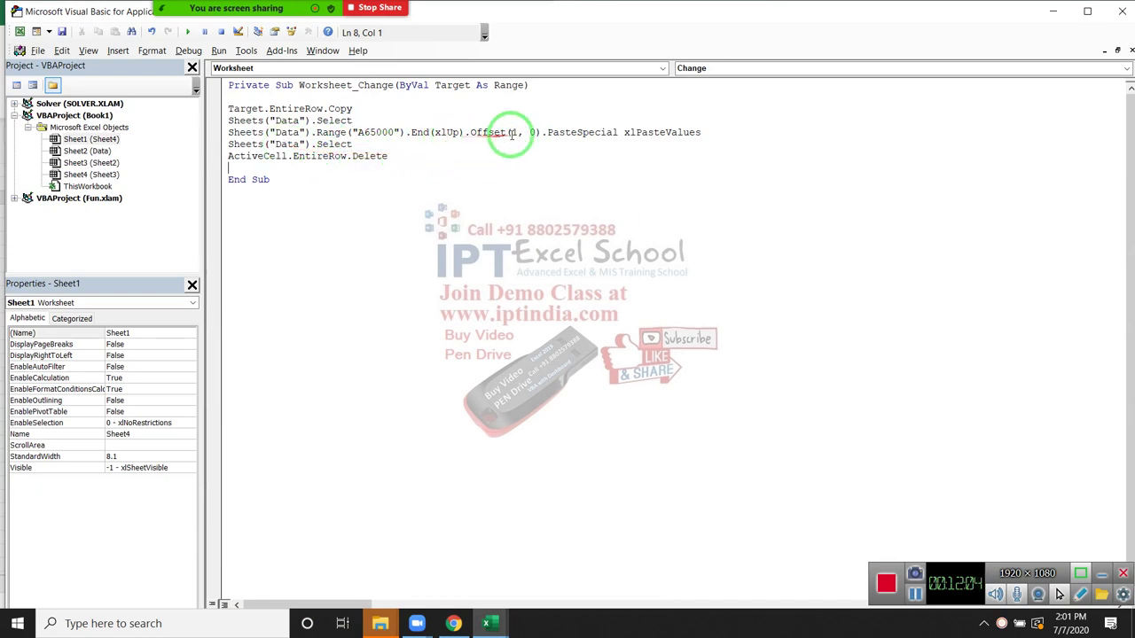
drag(543, 135, 364, 145)
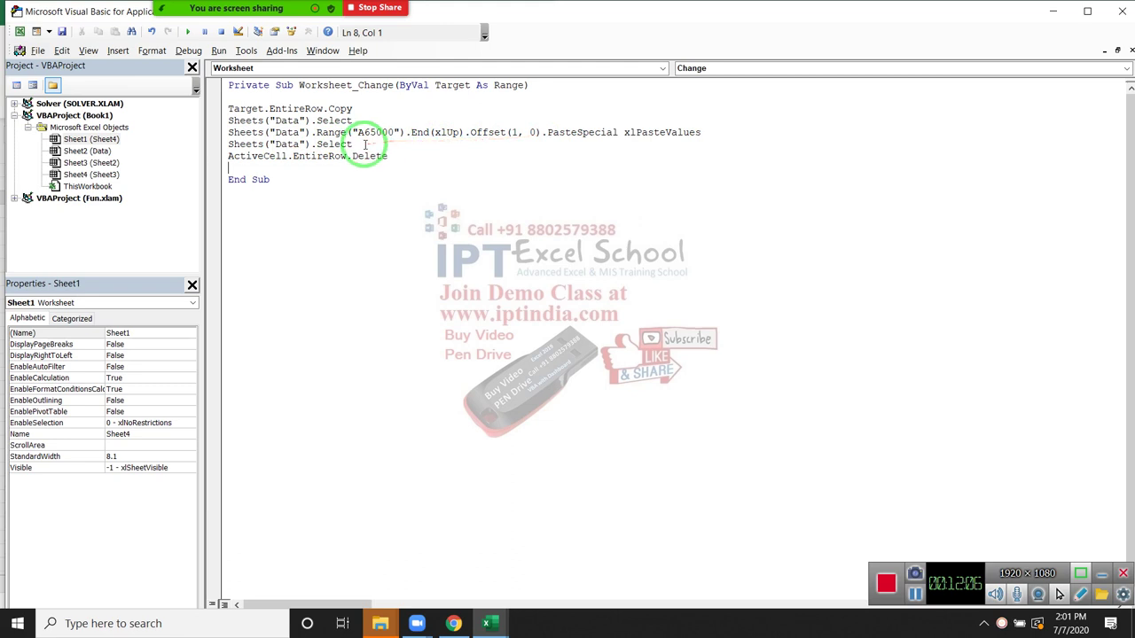
double_click(363, 144)
double_click(385, 155)
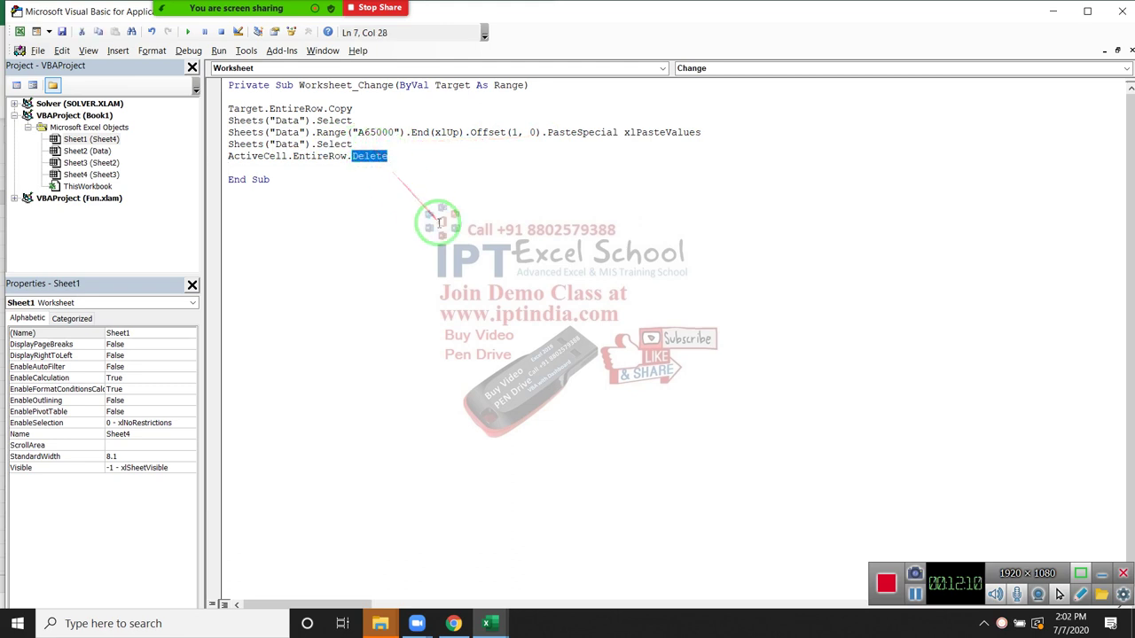
Clear the highlight and return from the VBA editor to the Excel workbook.
click(343, 178)
click(331, 168)
key(alt+F11)
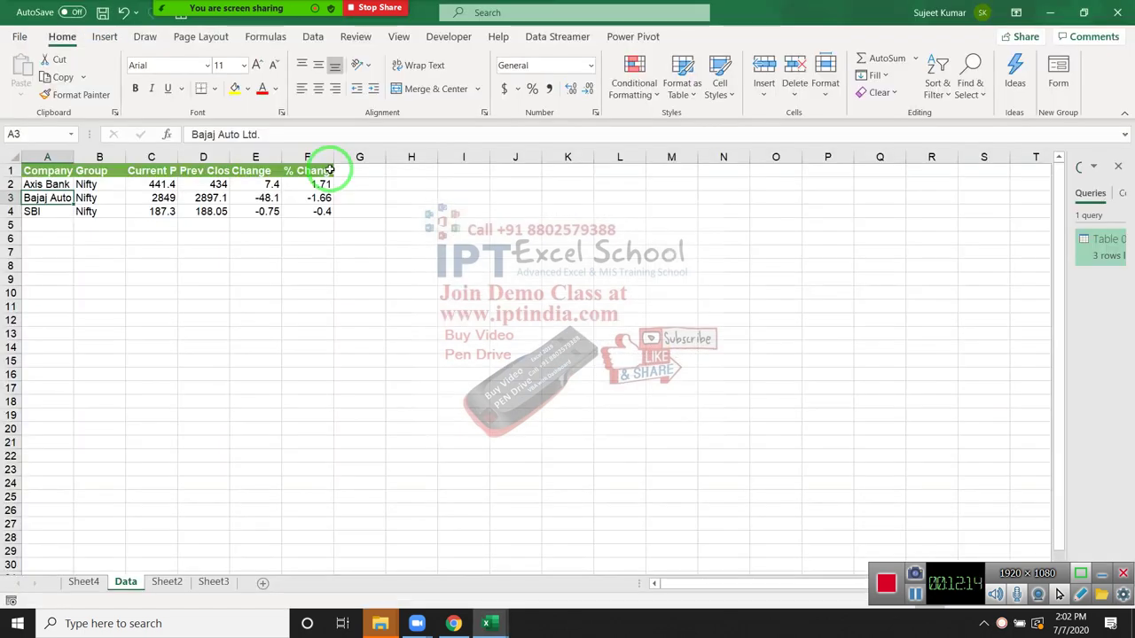
Compare Sheet4's stock query table with the rows logged on the Data sheet.
click(94, 587)
click(125, 583)
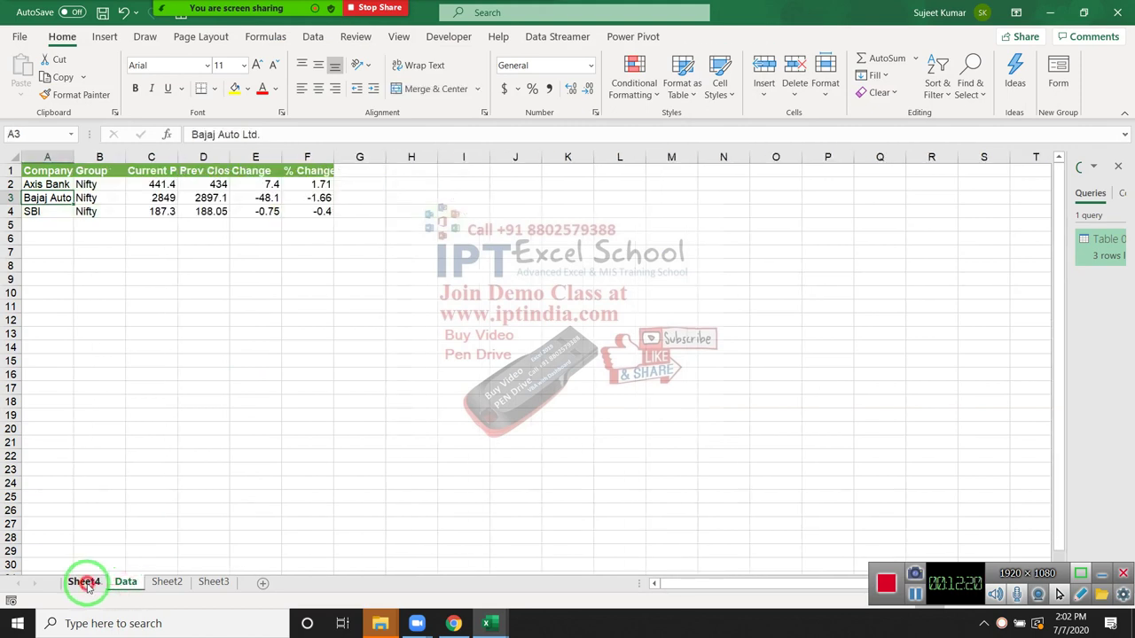
click(86, 582)
click(124, 585)
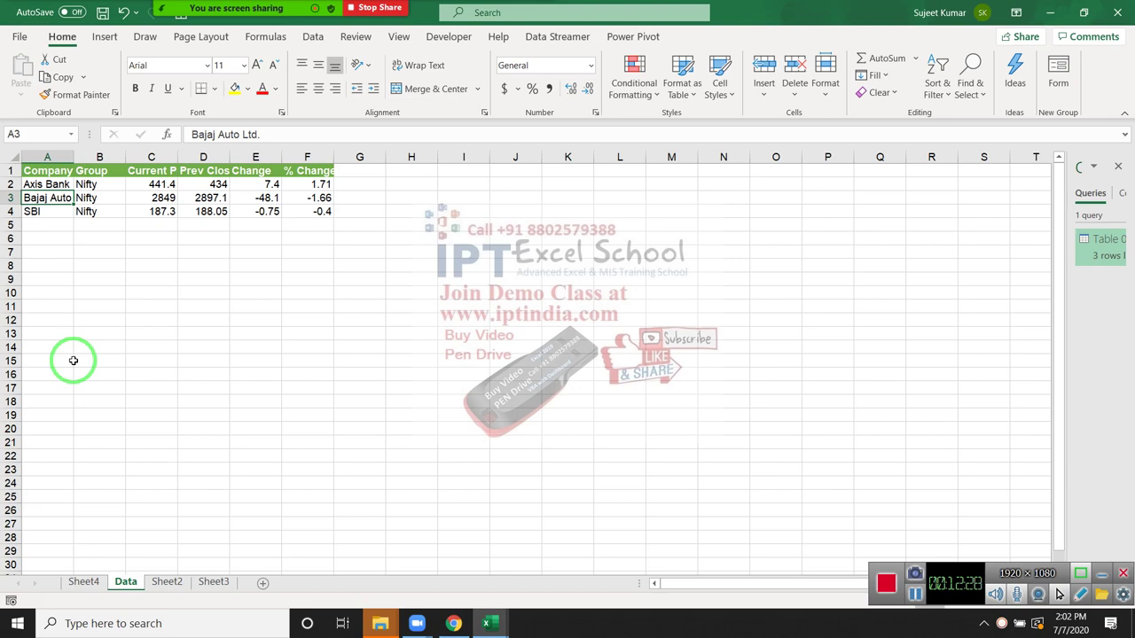
Briefly show the macro code again, then minimise everything to reveal the desktop.
key(alt+F11)
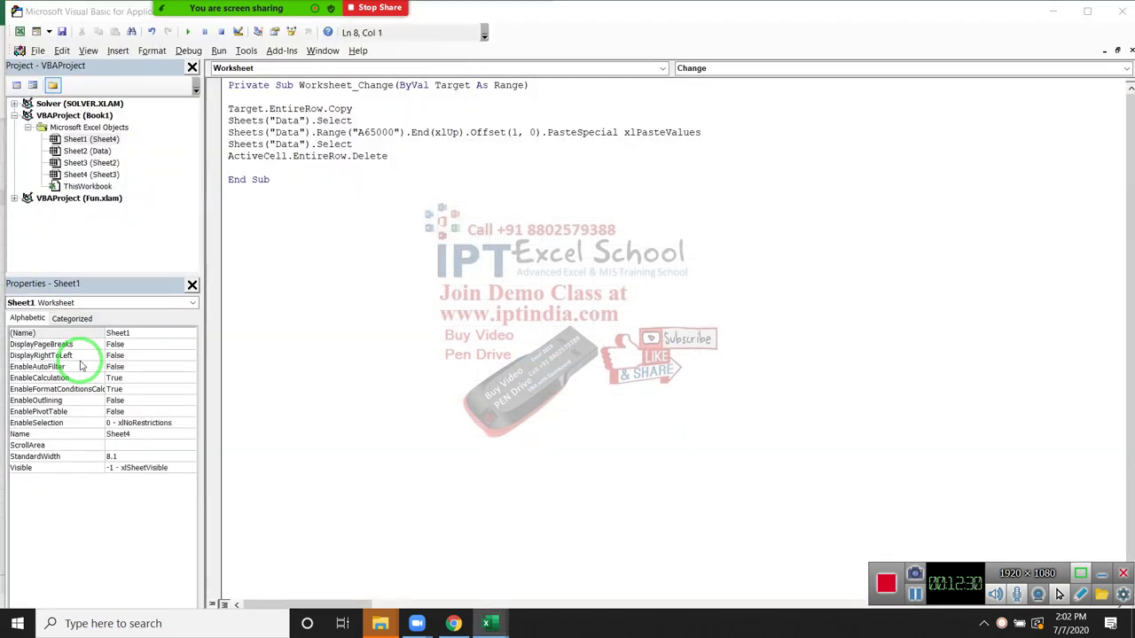
key(alt+F11)
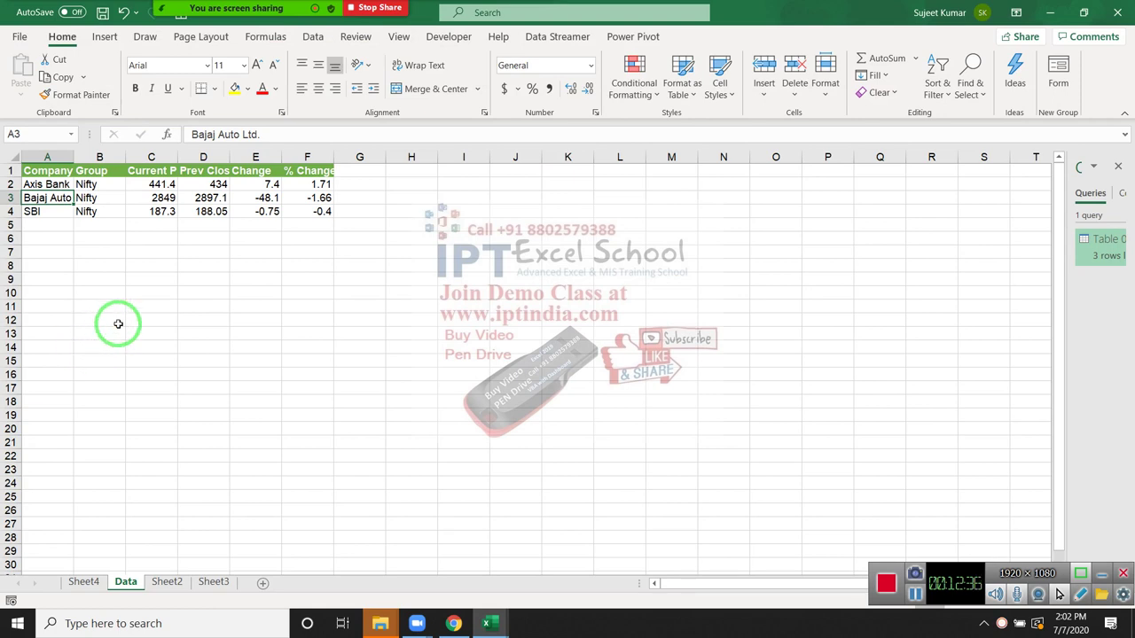
mouse_move(486, 7)
click(533, 13)
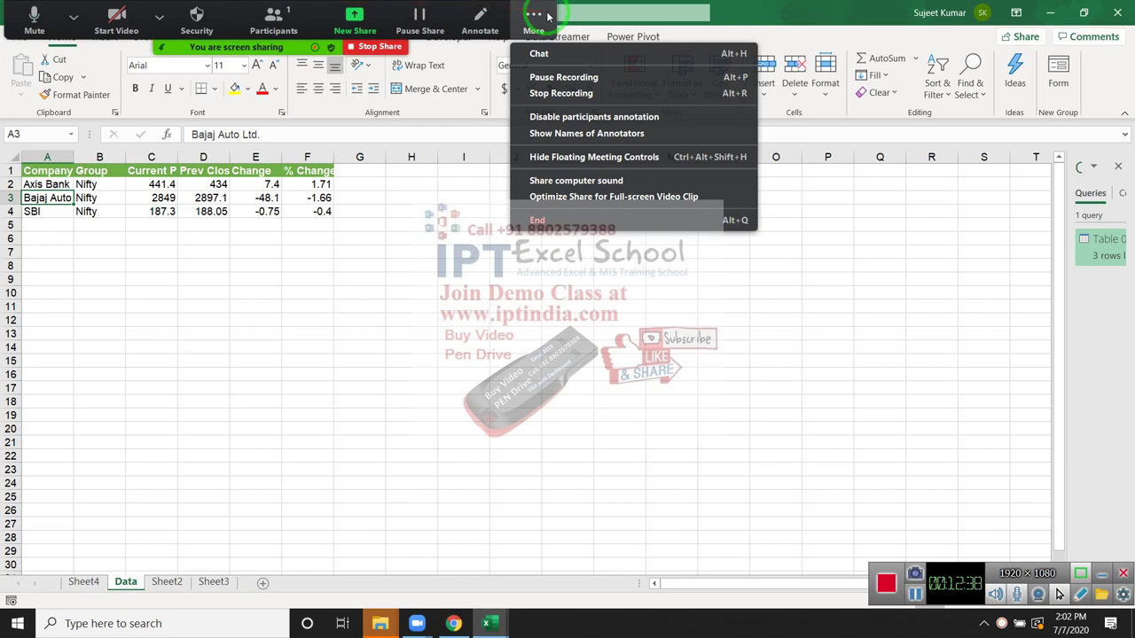
click(301, 205)
key(super+d)
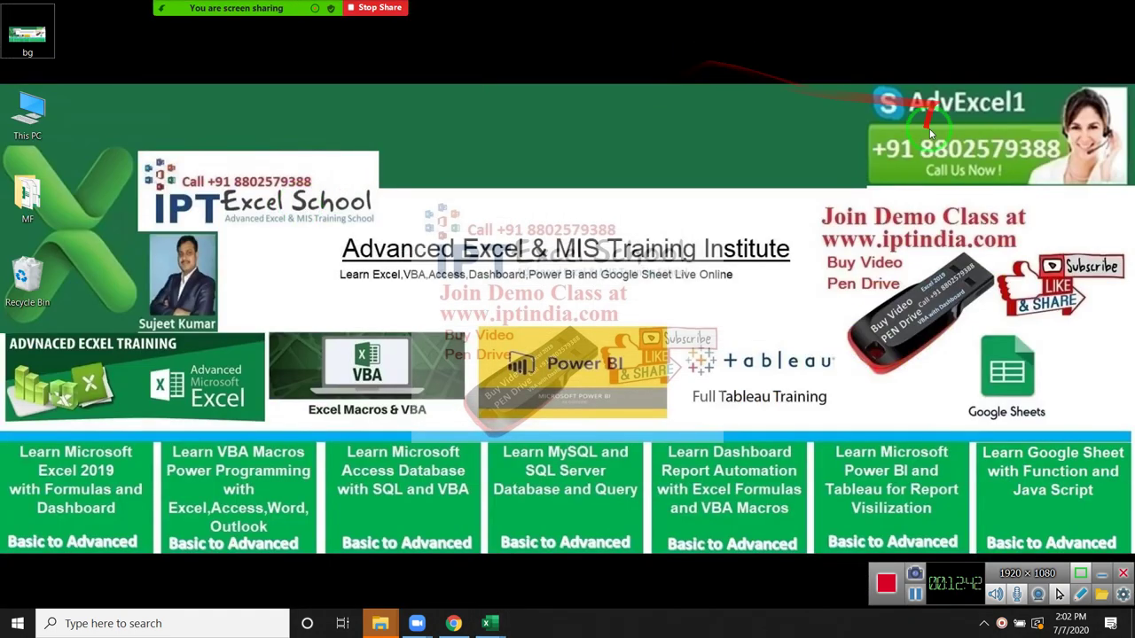
drag(838, 124, 1034, 200)
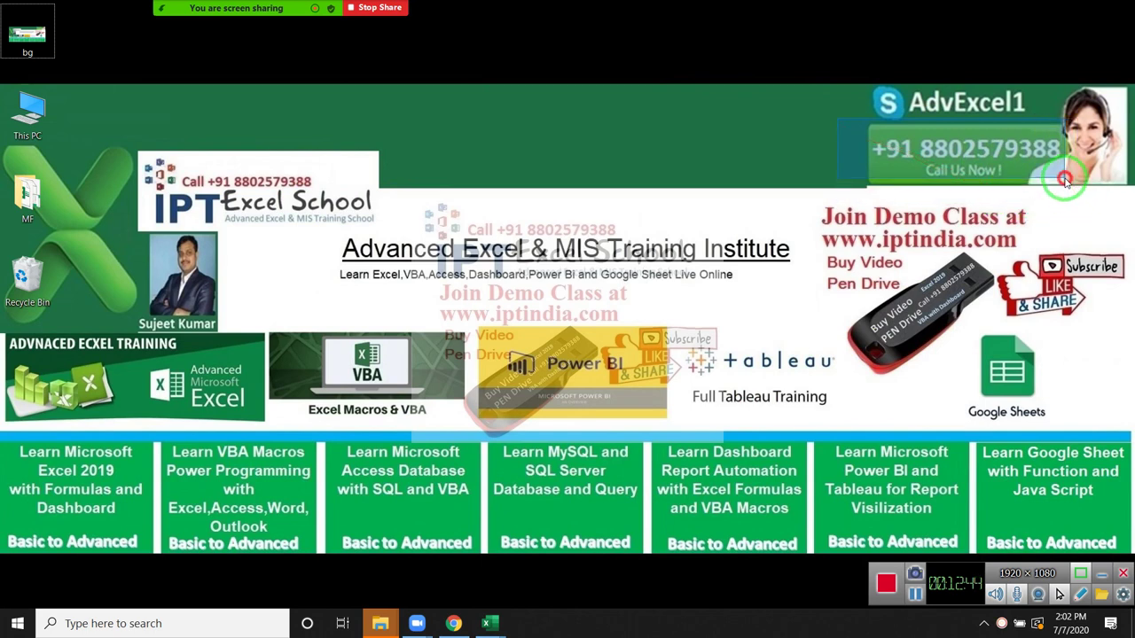
drag(1065, 179, 1067, 182)
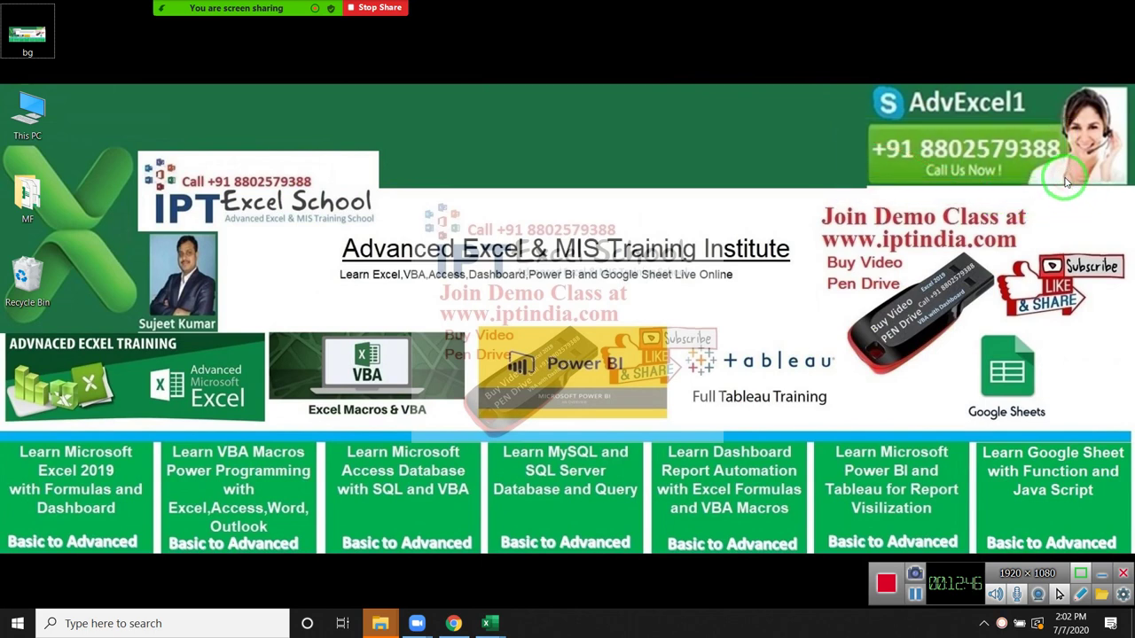